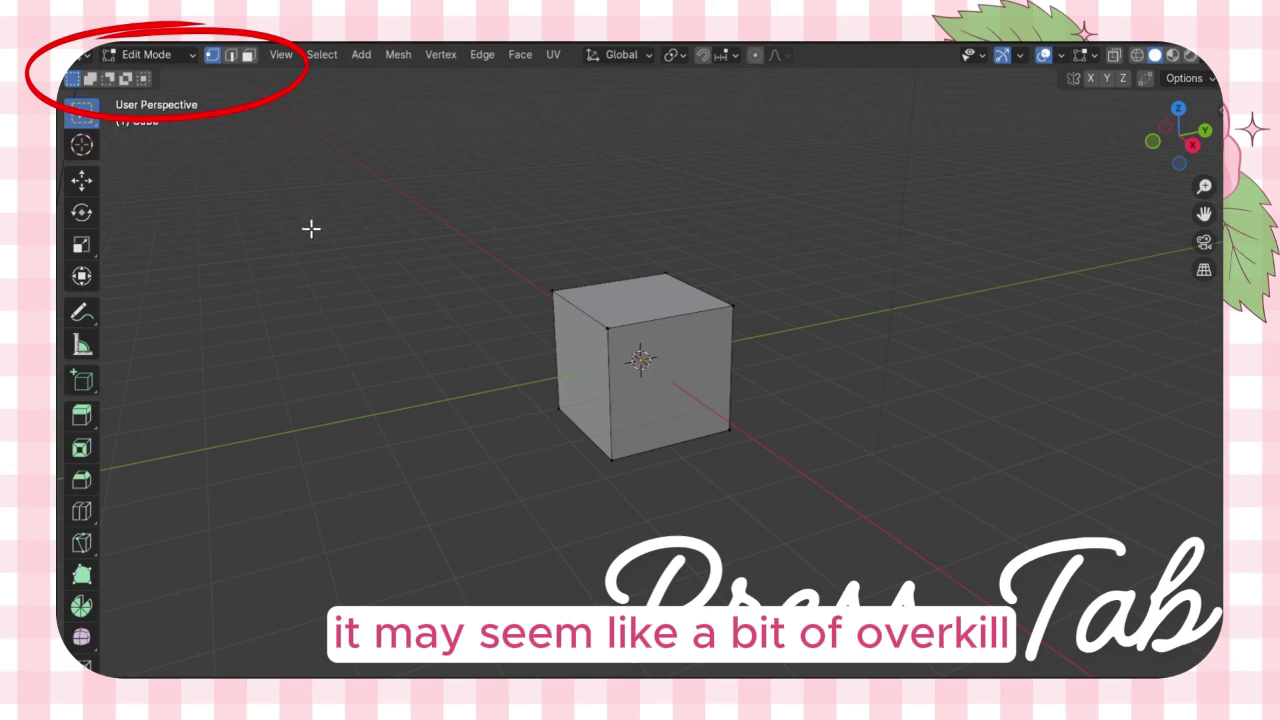
# Step: Switch the cube to Object Mode, return it to Edit Mode, and check the list of available modes
pyautogui.click(150, 54)
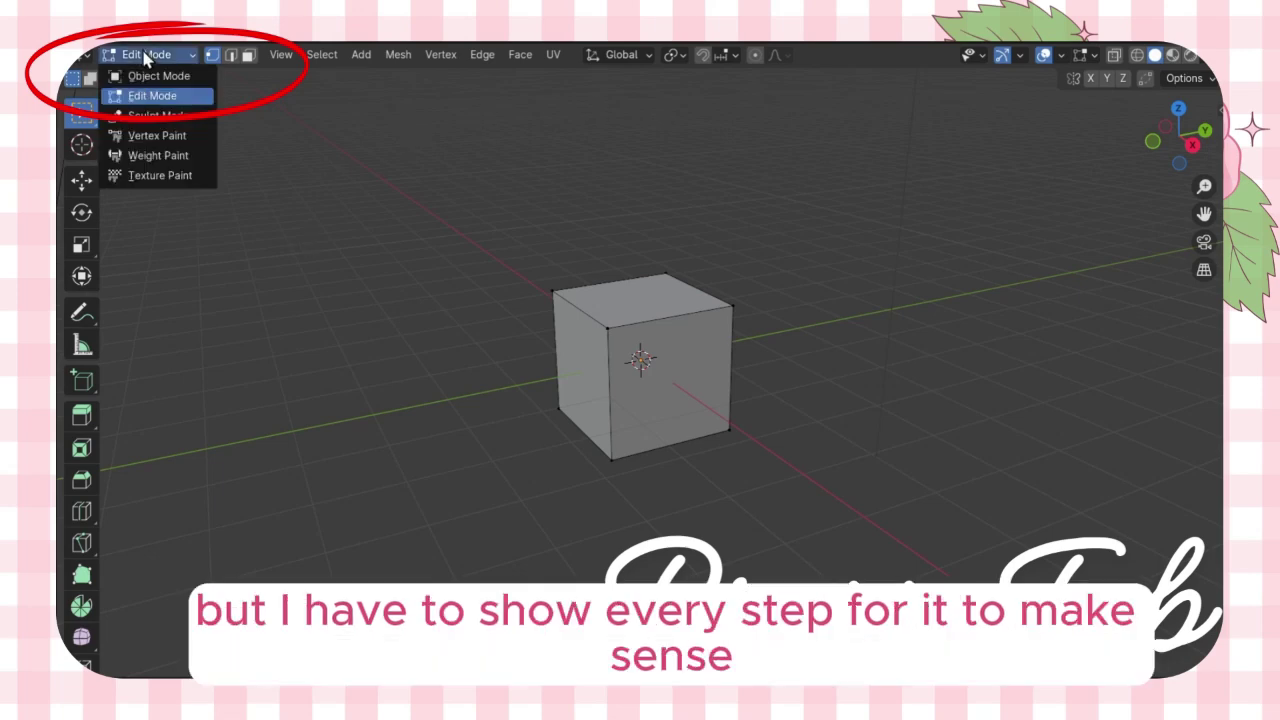
pyautogui.click(157, 77)
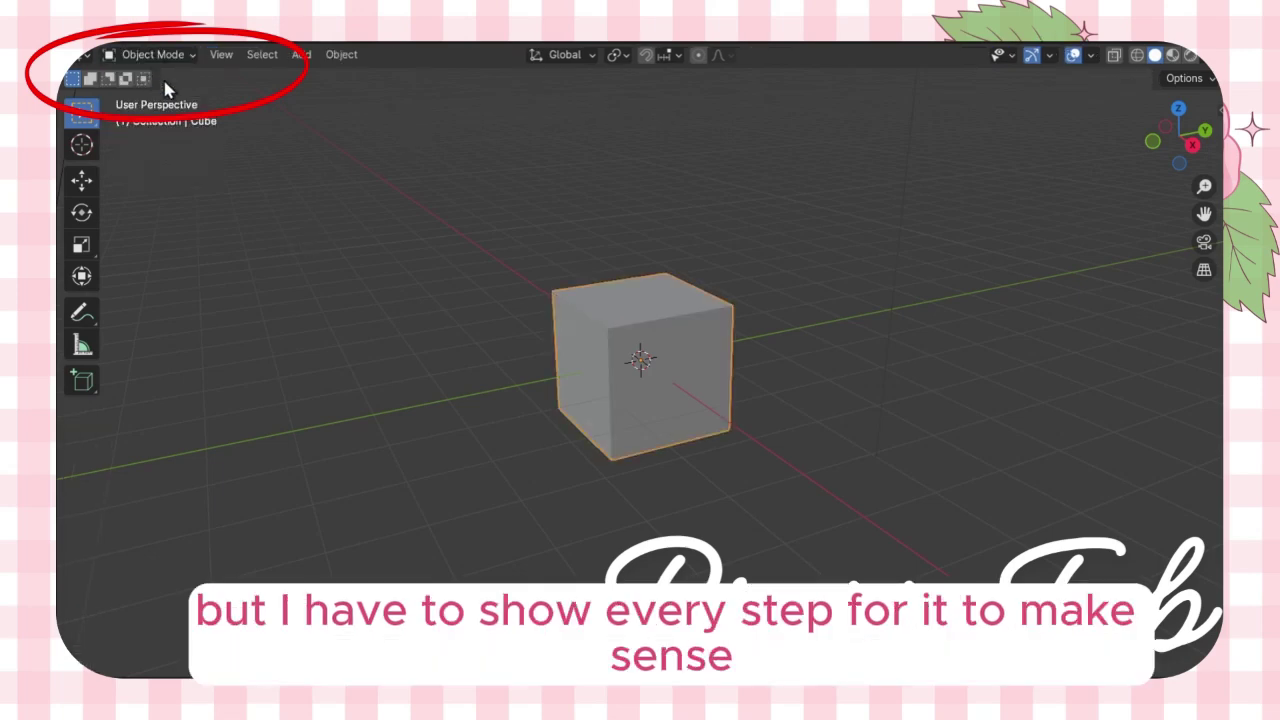
pyautogui.click(384, 410)
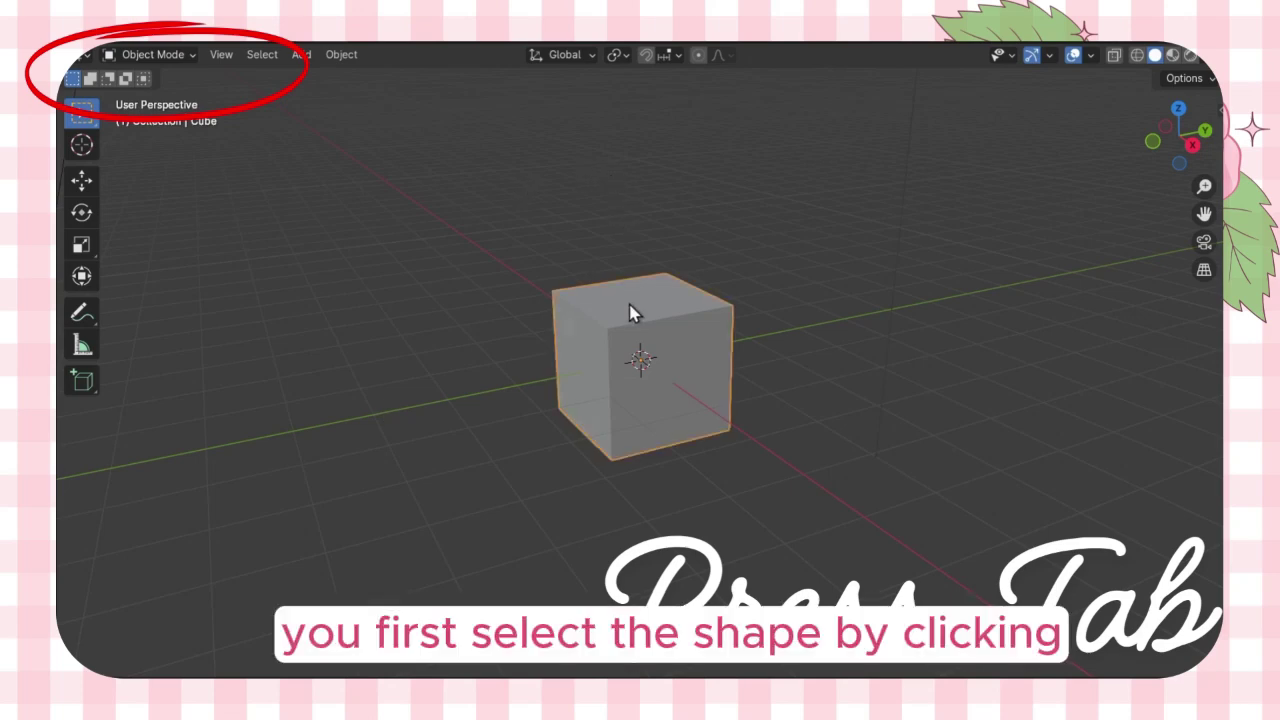
pyautogui.press('Tab')
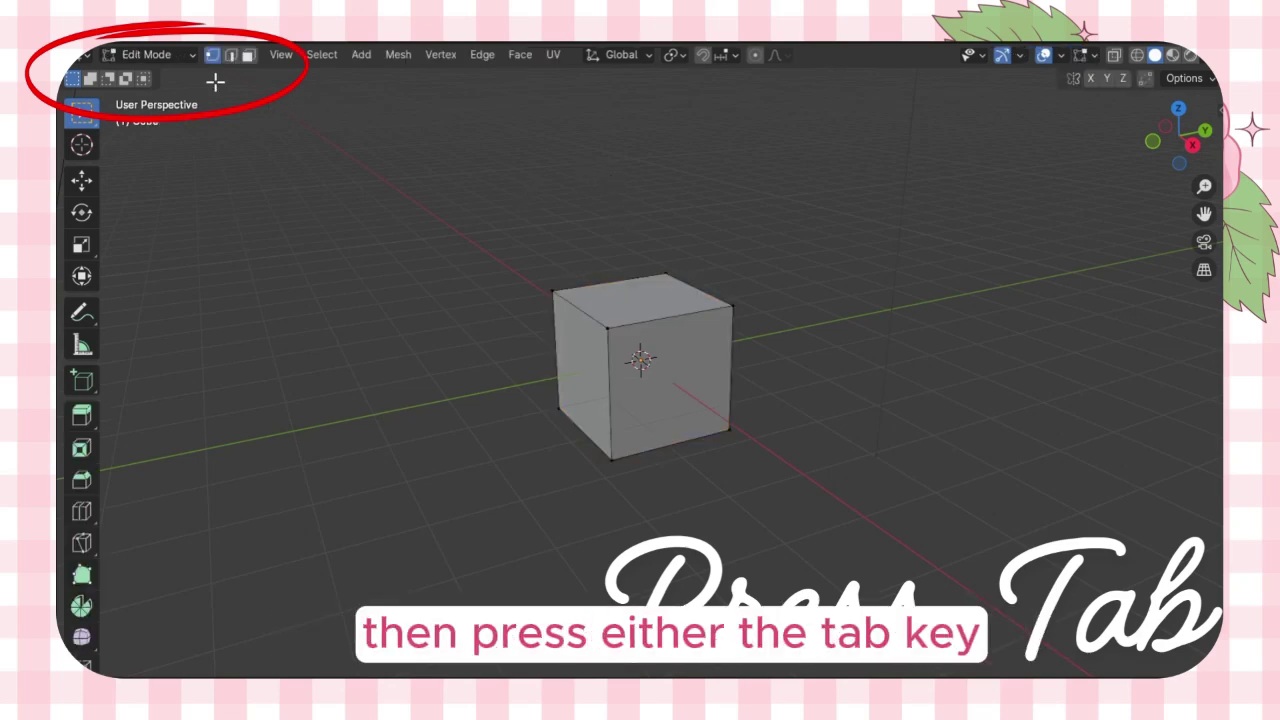
pyautogui.click(185, 56)
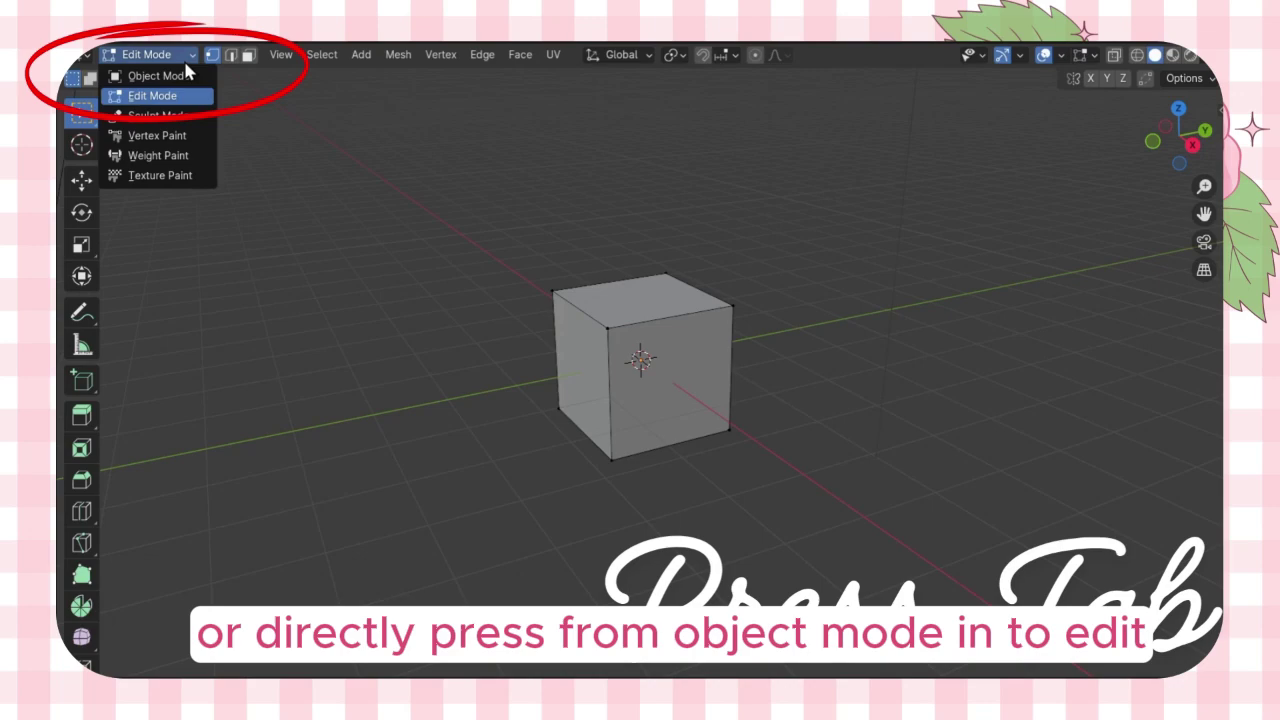
pyautogui.click(183, 58)
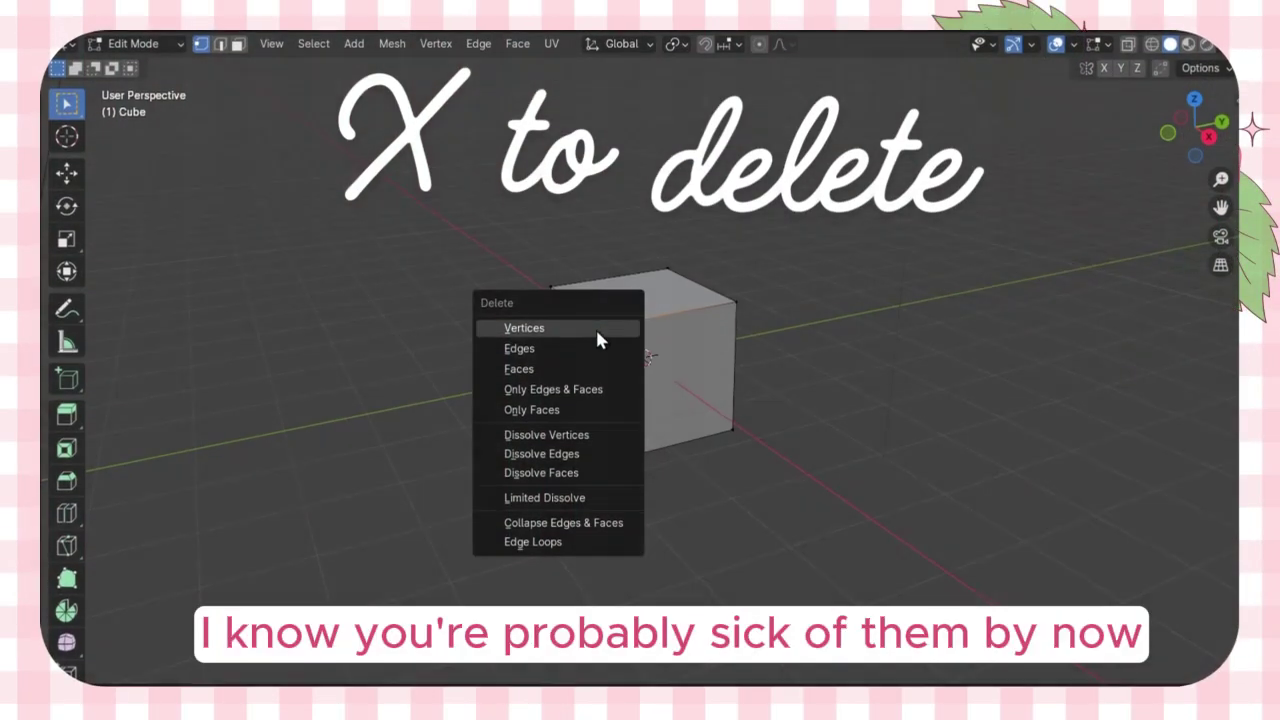
# Step: Delete the cube's selected vertices and merge the nearby loose vertices by distance, using 0.7 m
pyautogui.click(595, 328)
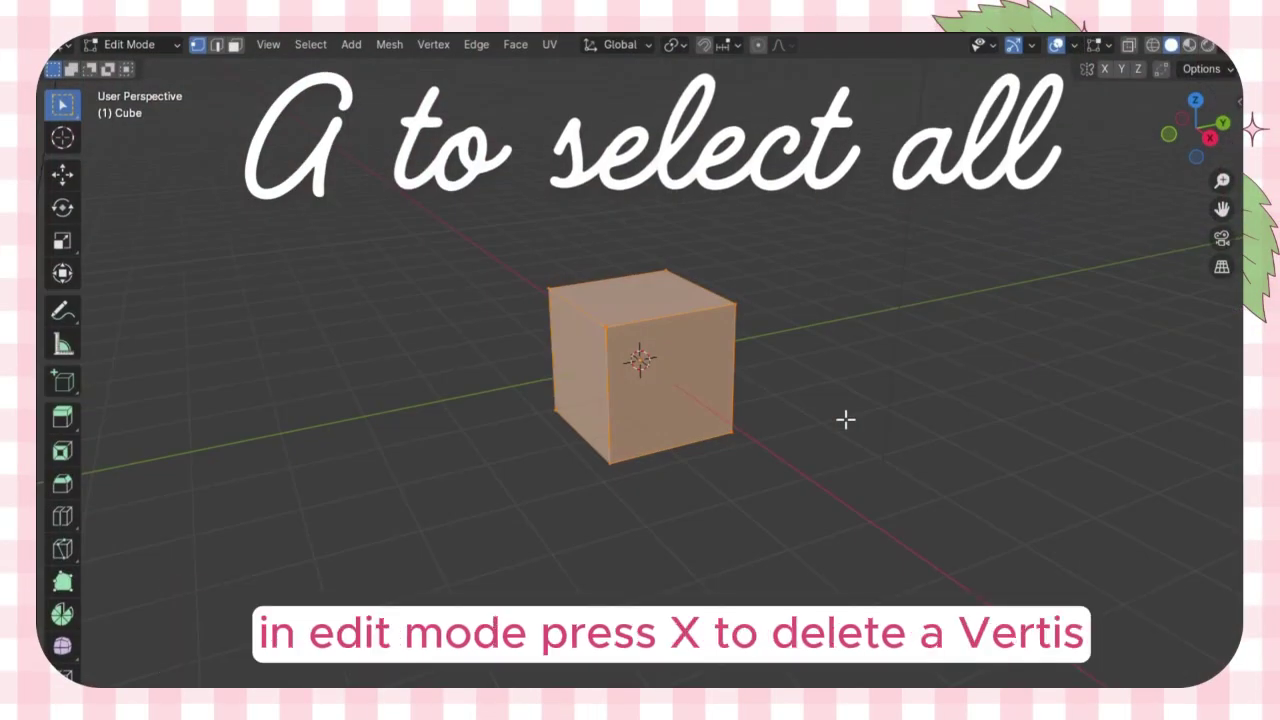
pyautogui.hotkey('alt', 'a')
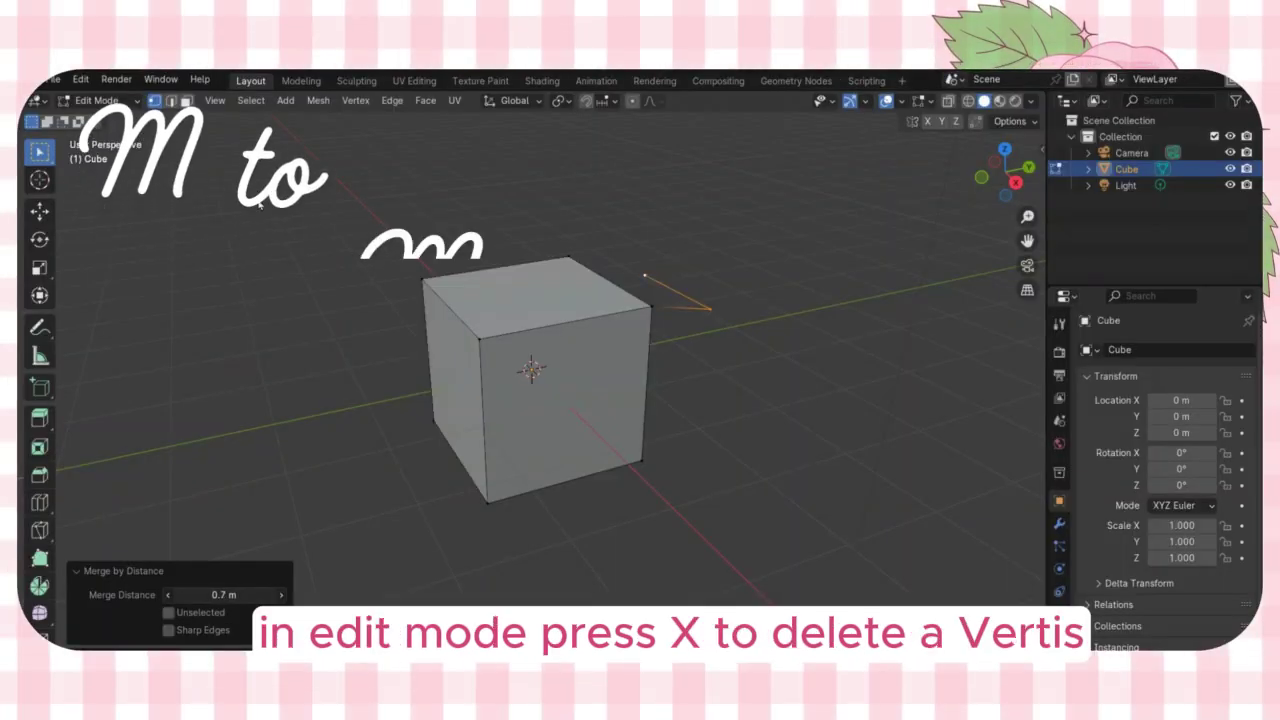
pyautogui.moveTo(262, 200); pyautogui.dragTo(269, 200)
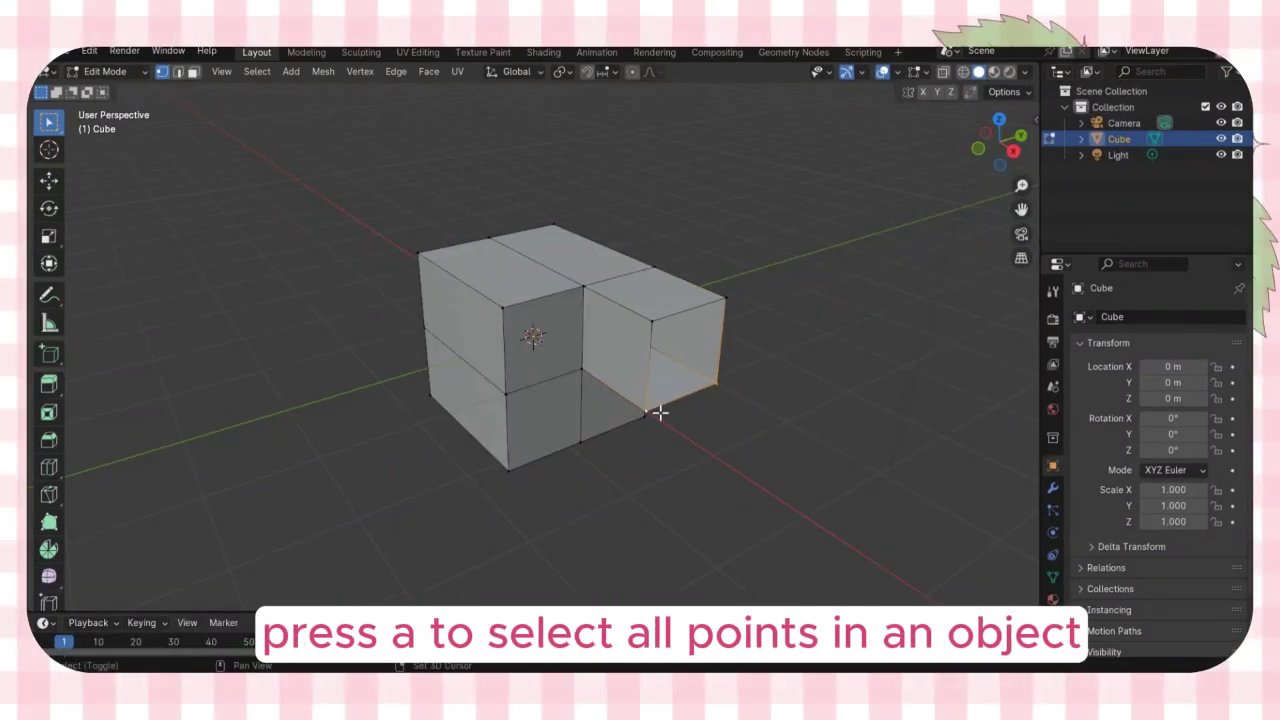
# Step: Fill the open end of the protruding block with a face between its four corner vertices
pyautogui.keyDown('shift'); pyautogui.click(662, 322); pyautogui.keyUp('shift')
pyautogui.keyDown('shift'); pyautogui.click(736, 302); pyautogui.keyUp('shift')
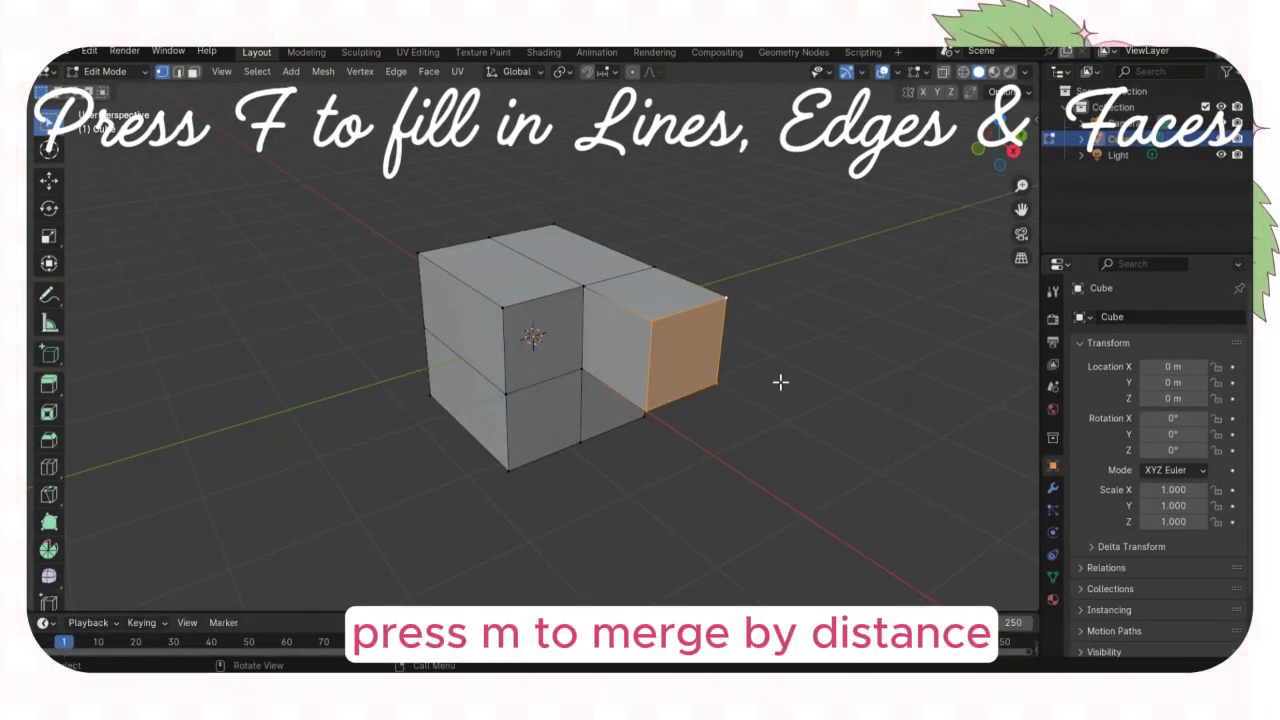
pyautogui.click(780, 383)
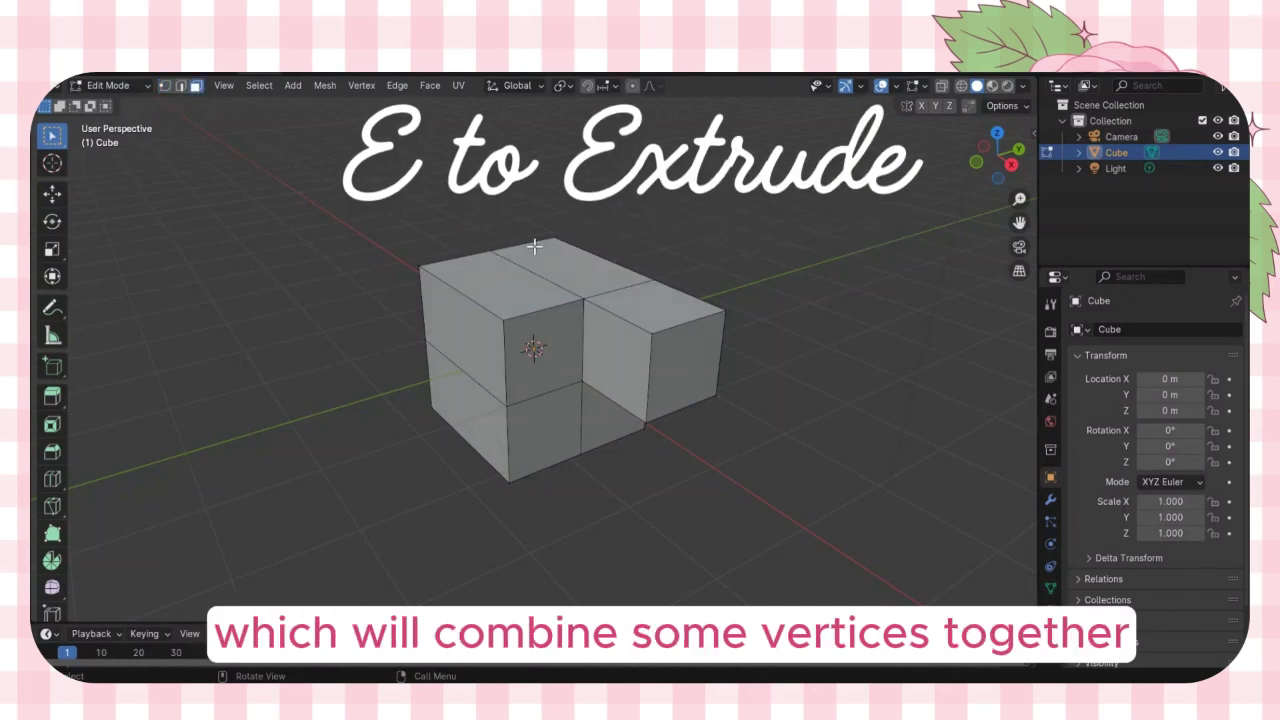
# Step: Extrude the protruding block's top face upward, and extrude the front face of the new upper block outward
pyautogui.press('e')
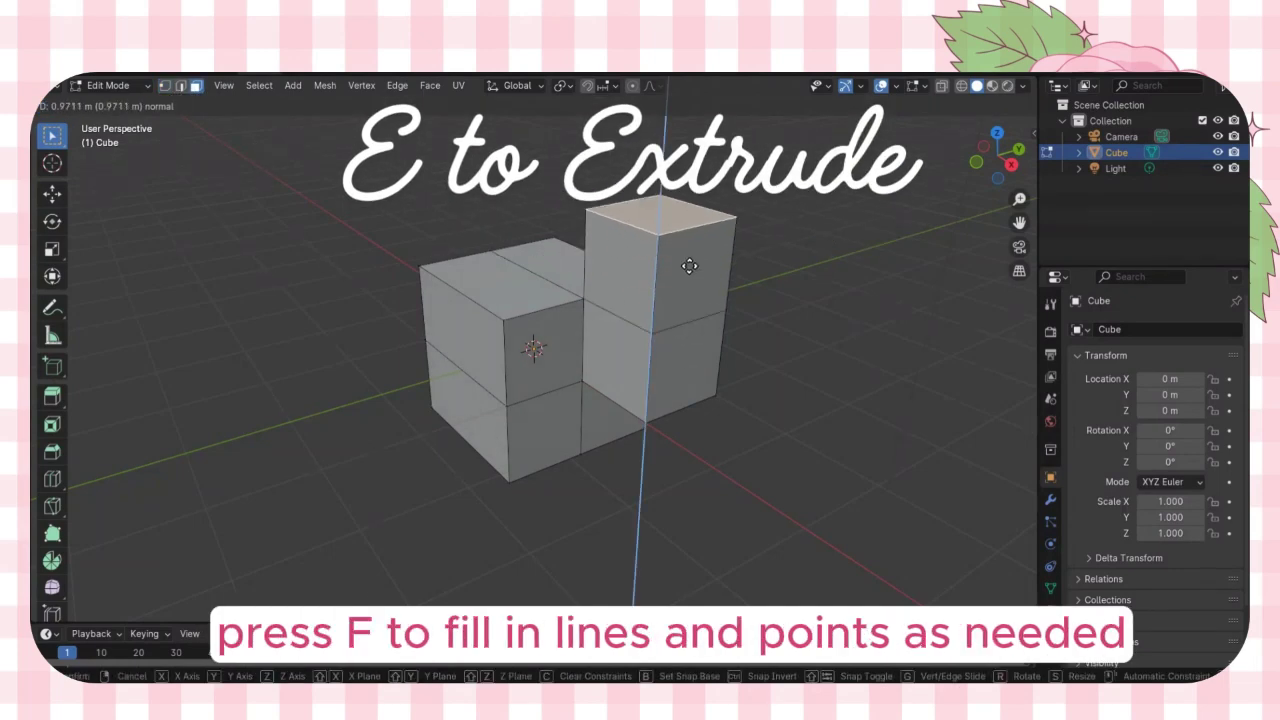
pyautogui.click(690, 248)
pyautogui.click(725, 285)
pyautogui.press('e')
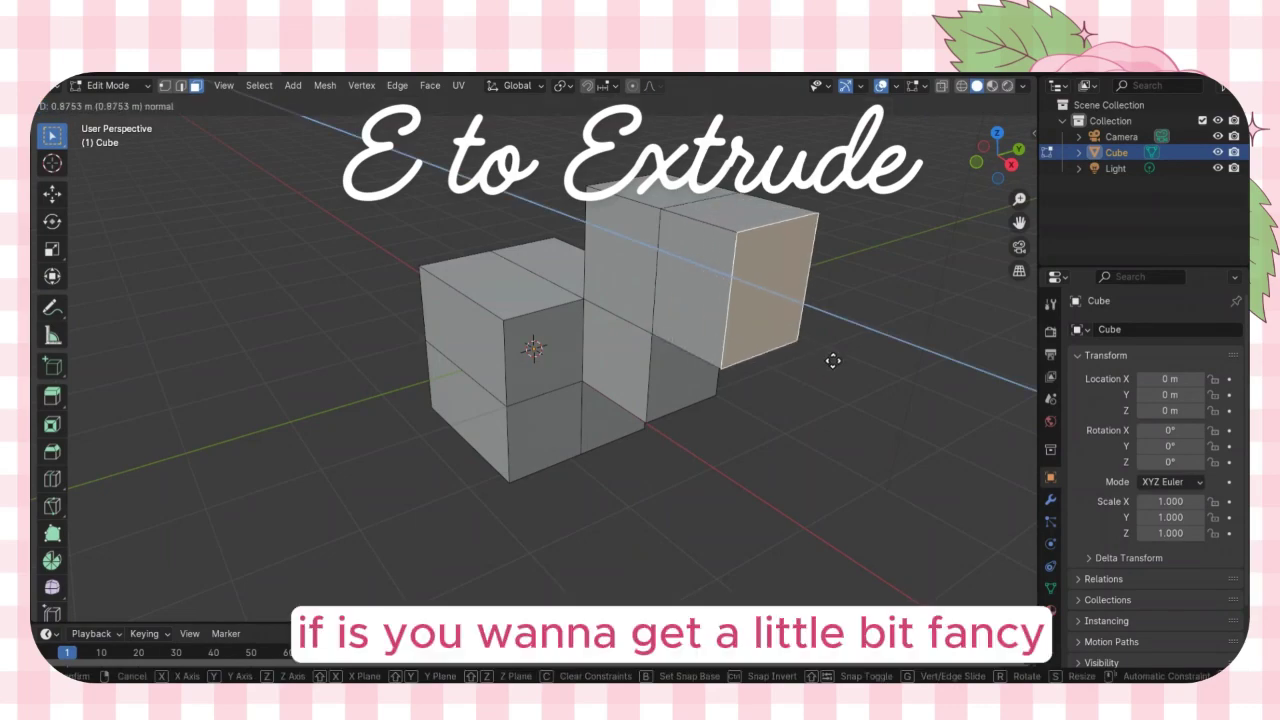
pyautogui.click(750, 343)
pyautogui.hotkey('ctrl', 'z')
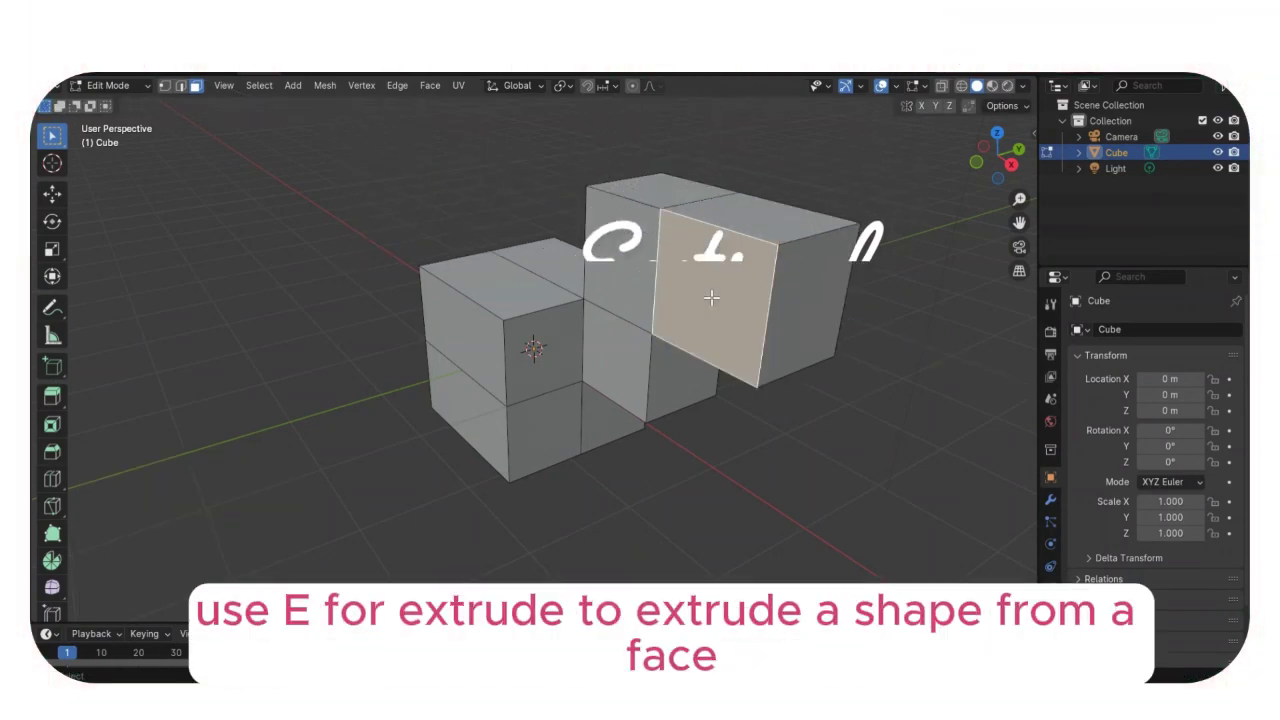
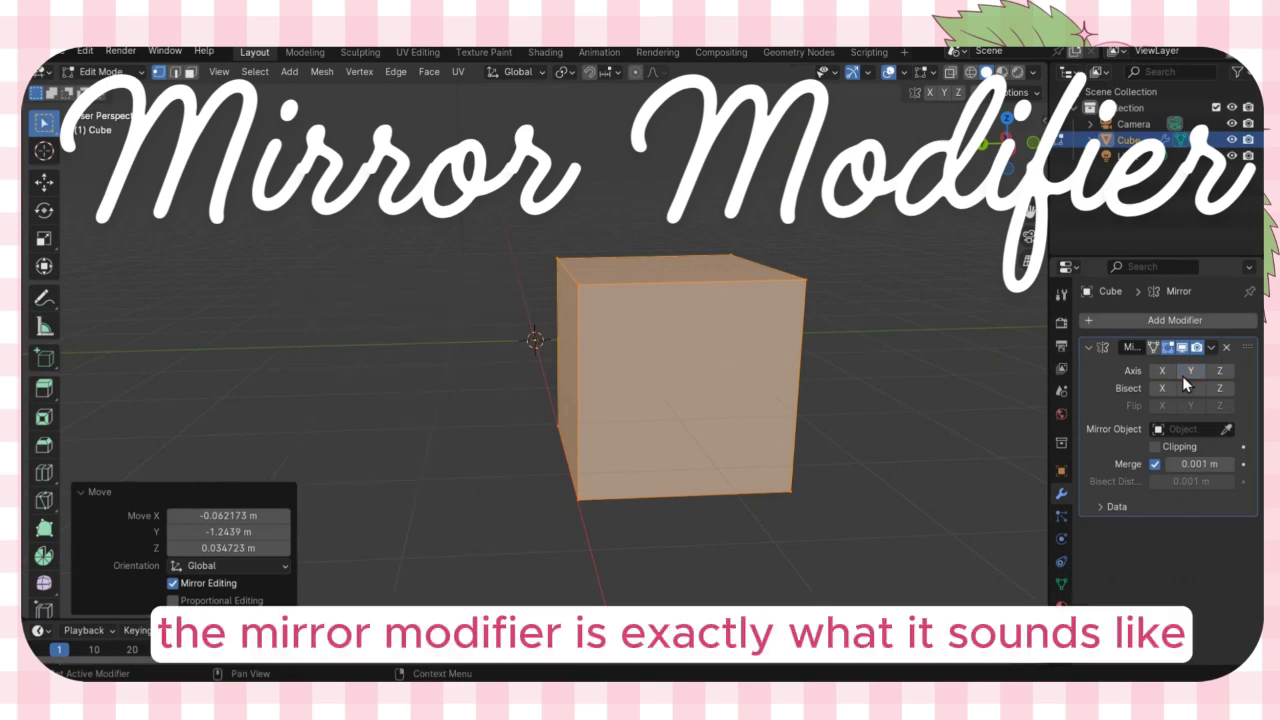
# Step: With the Mirror modifier set to the Z axis, move the cube's mesh up about 1.36 m along Z
pyautogui.press('g')
pyautogui.press('z')
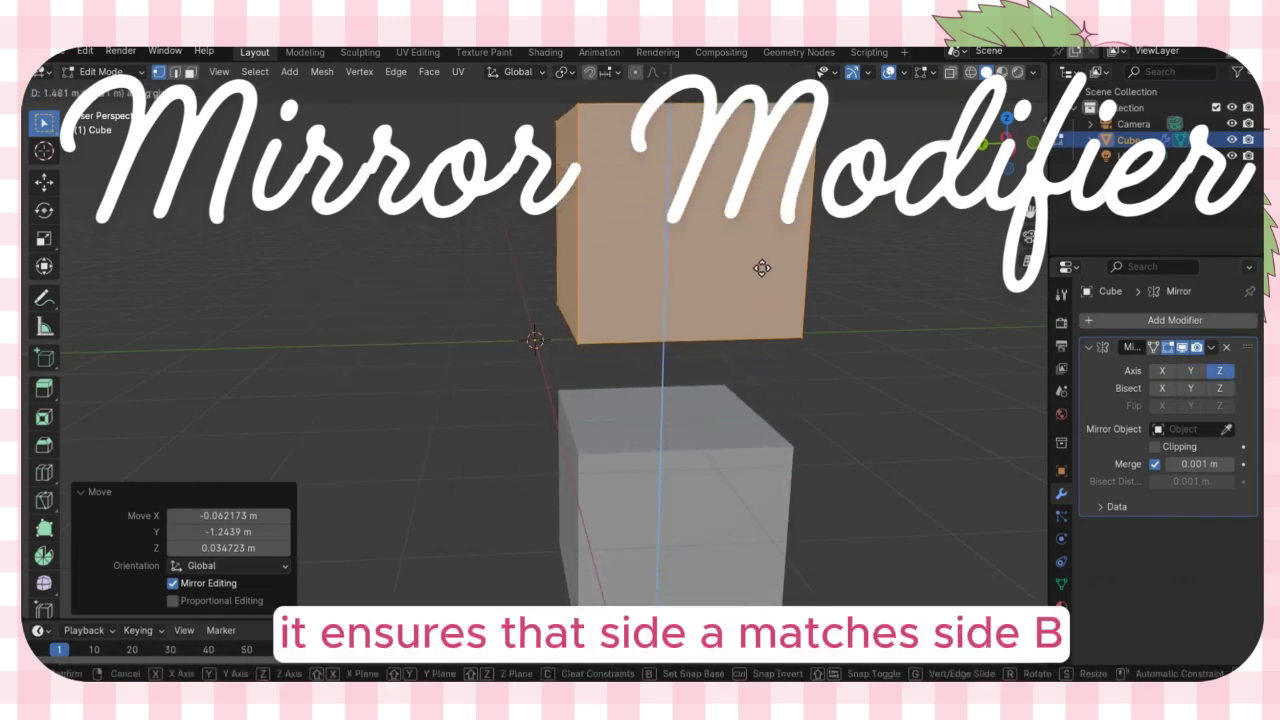
pyautogui.click(760, 279)
# Step: Turn on clipping for the Mirror modifier, add the X axis, and toggle mirroring on the Y axis
pyautogui.click(1177, 446)
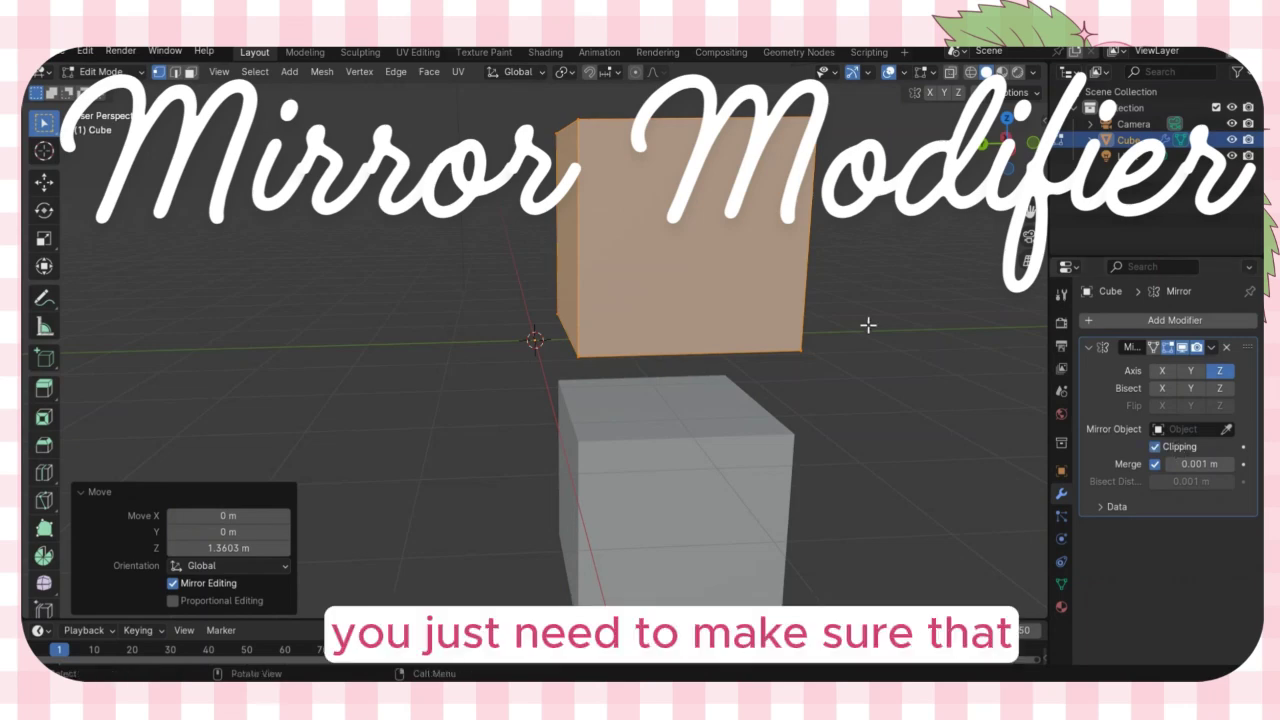
pyautogui.click(1162, 371)
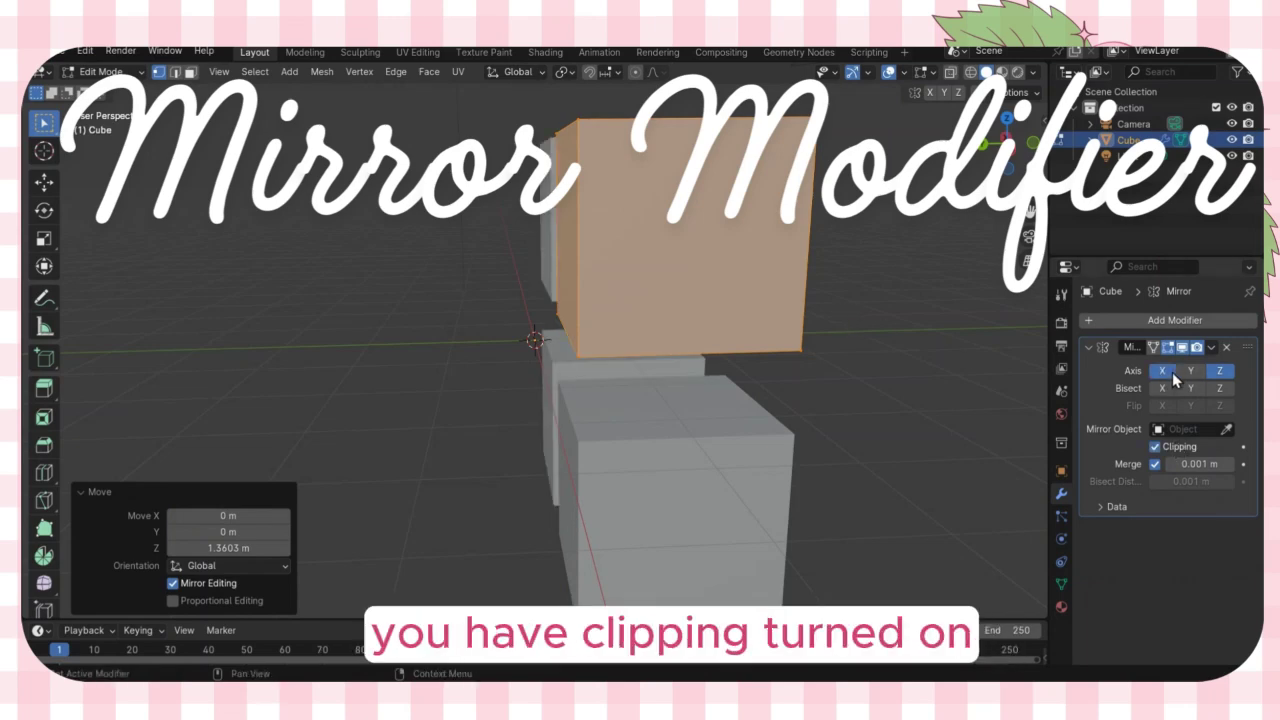
pyautogui.click(1190, 371)
pyautogui.moveTo(694, 331); pyautogui.dragTo(844, 362, button='middle')
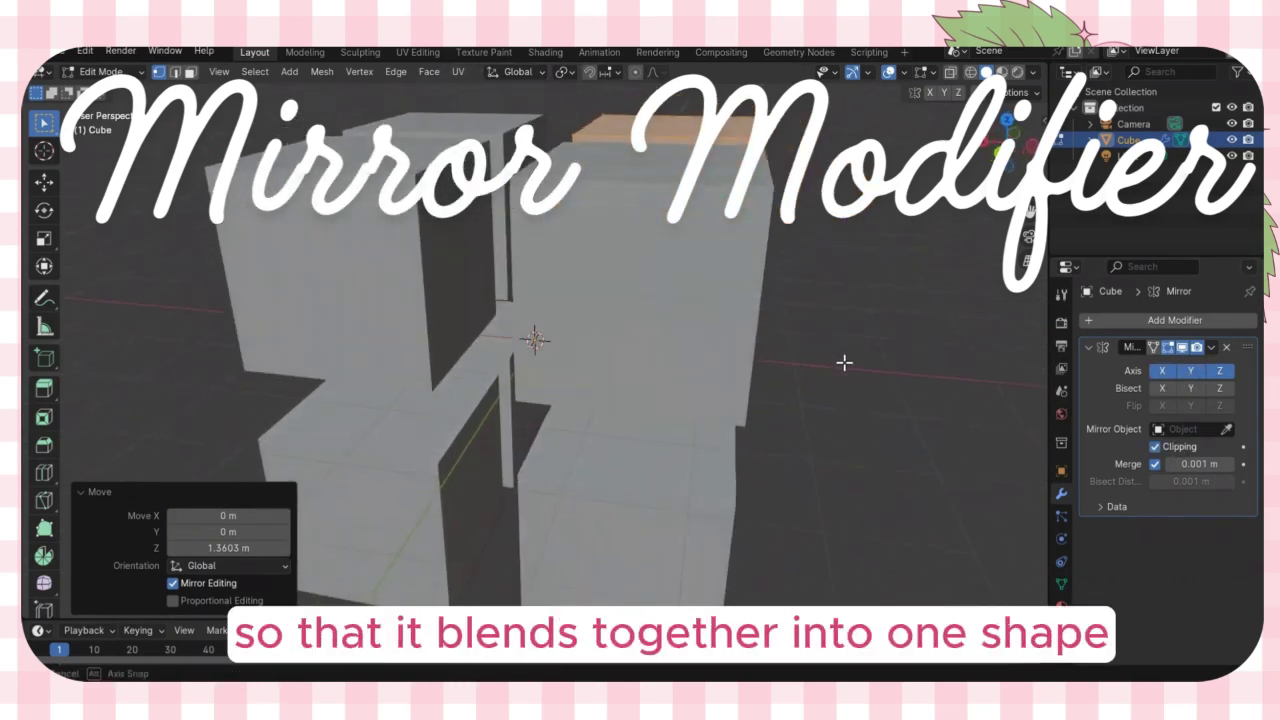
pyautogui.click(1190, 371)
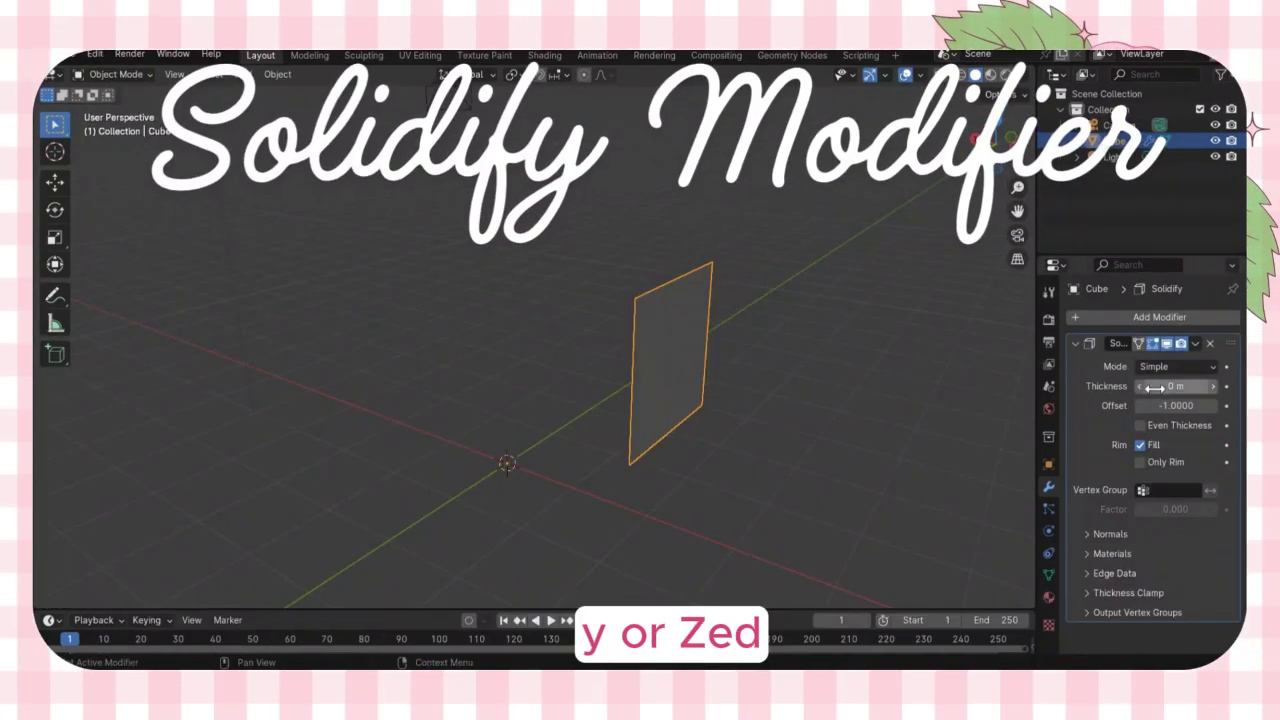
# Step: Increase the Solidify modifier's thickness to give the flat plane depth
pyautogui.moveTo(1175, 386); pyautogui.dragTo(1215, 386)
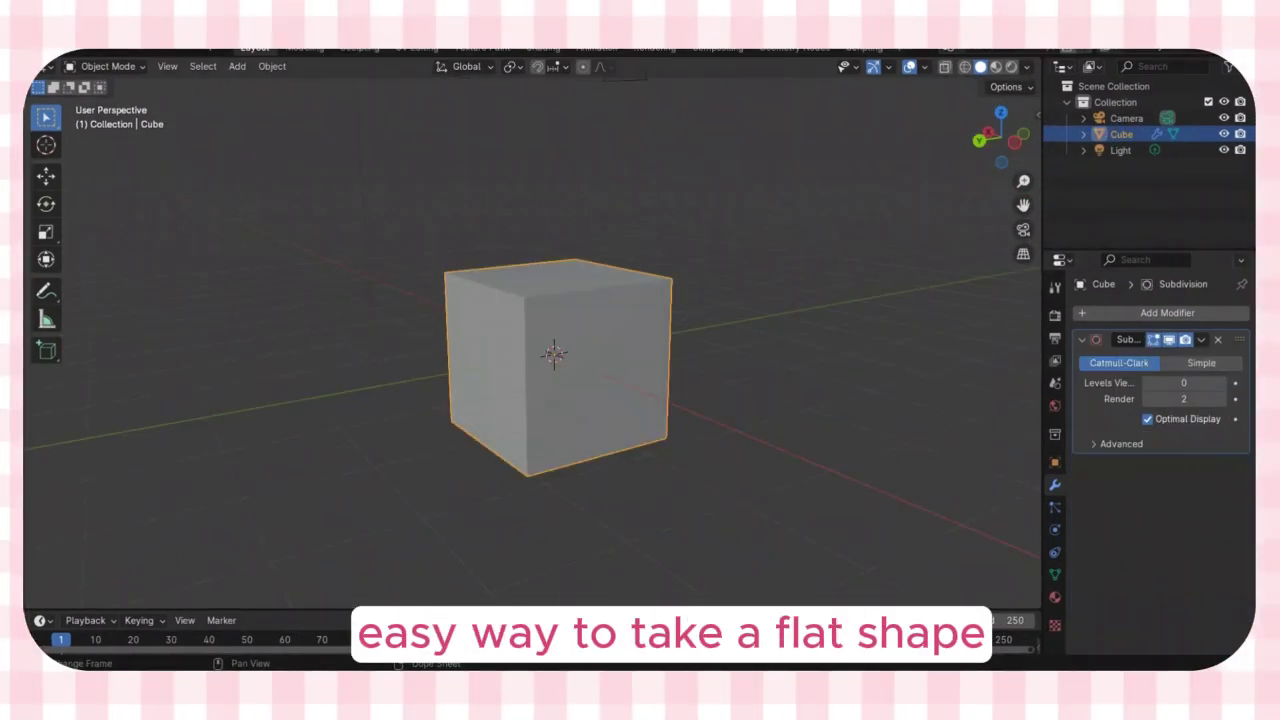
# Step: Set the cube's Subdivision modifier viewport level to 2
pyautogui.click(1223, 384)
pyautogui.click(1222, 384)
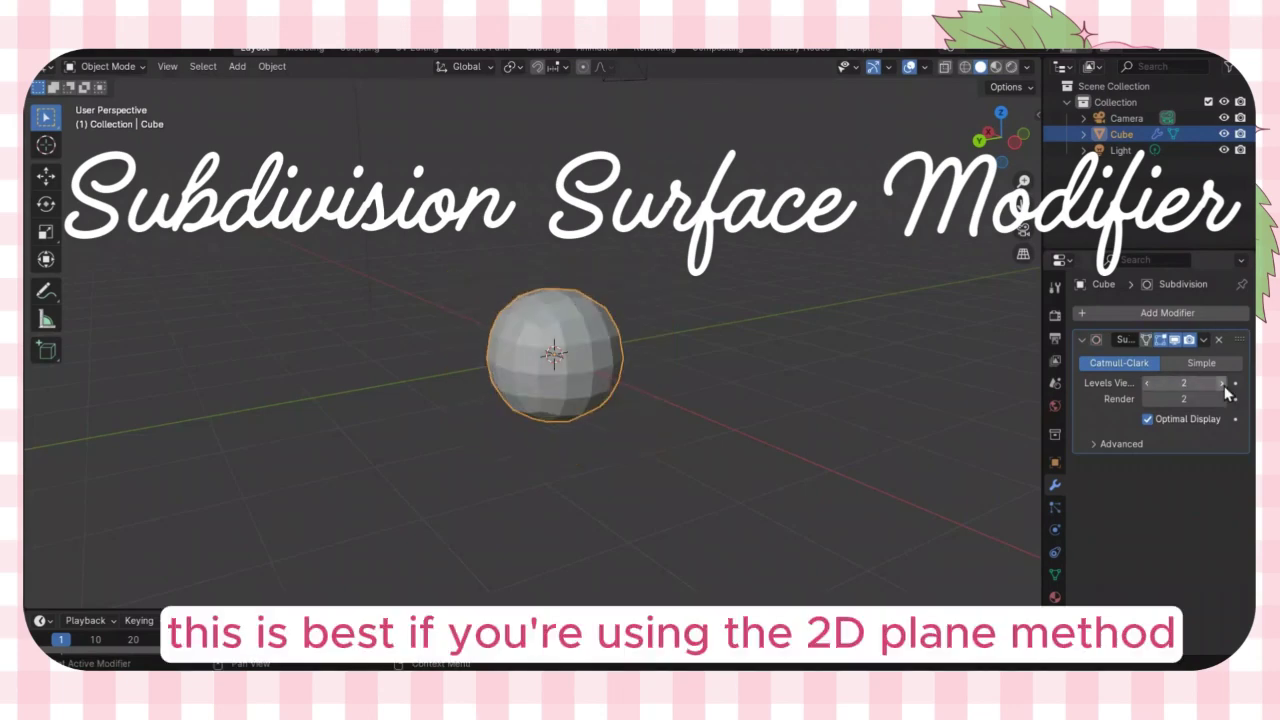
# Step: In Edit Mode, add a single centred horizontal loop cut around the cube
pyautogui.click(129, 68)
pyautogui.click(107, 102)
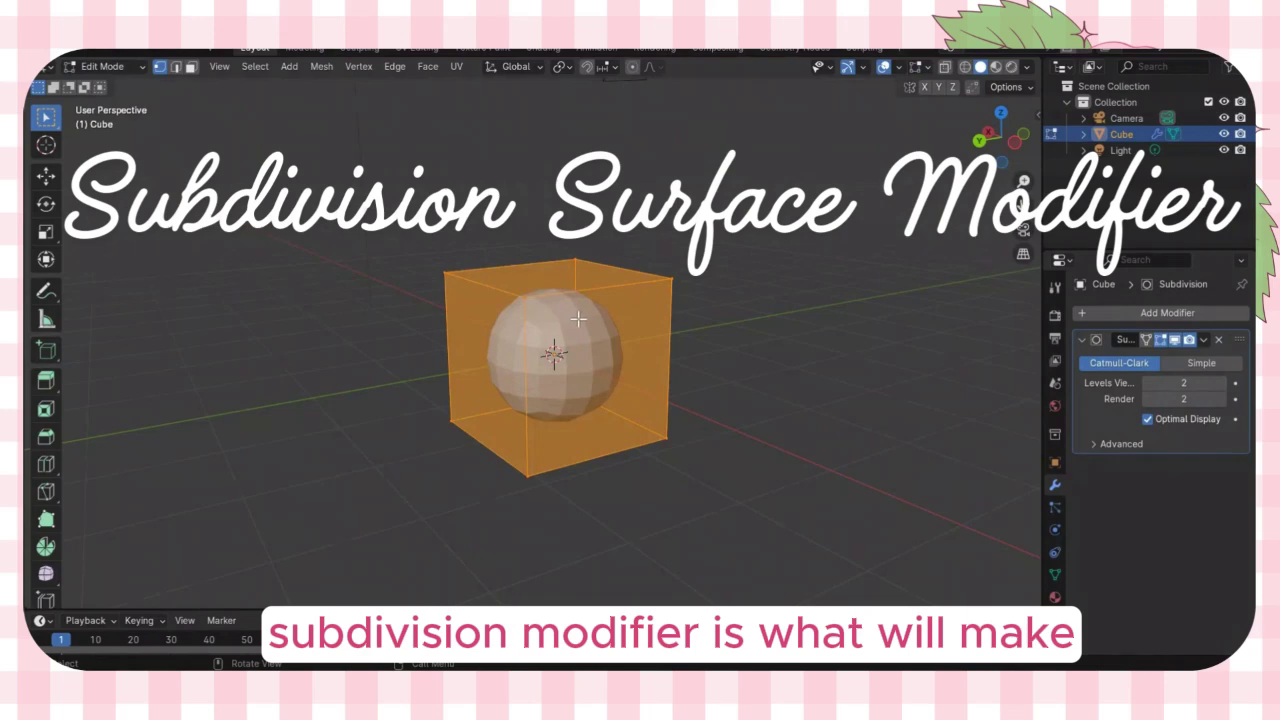
pyautogui.hotkey('alt', 'a')
pyautogui.hotkey('ctrl', 'r')
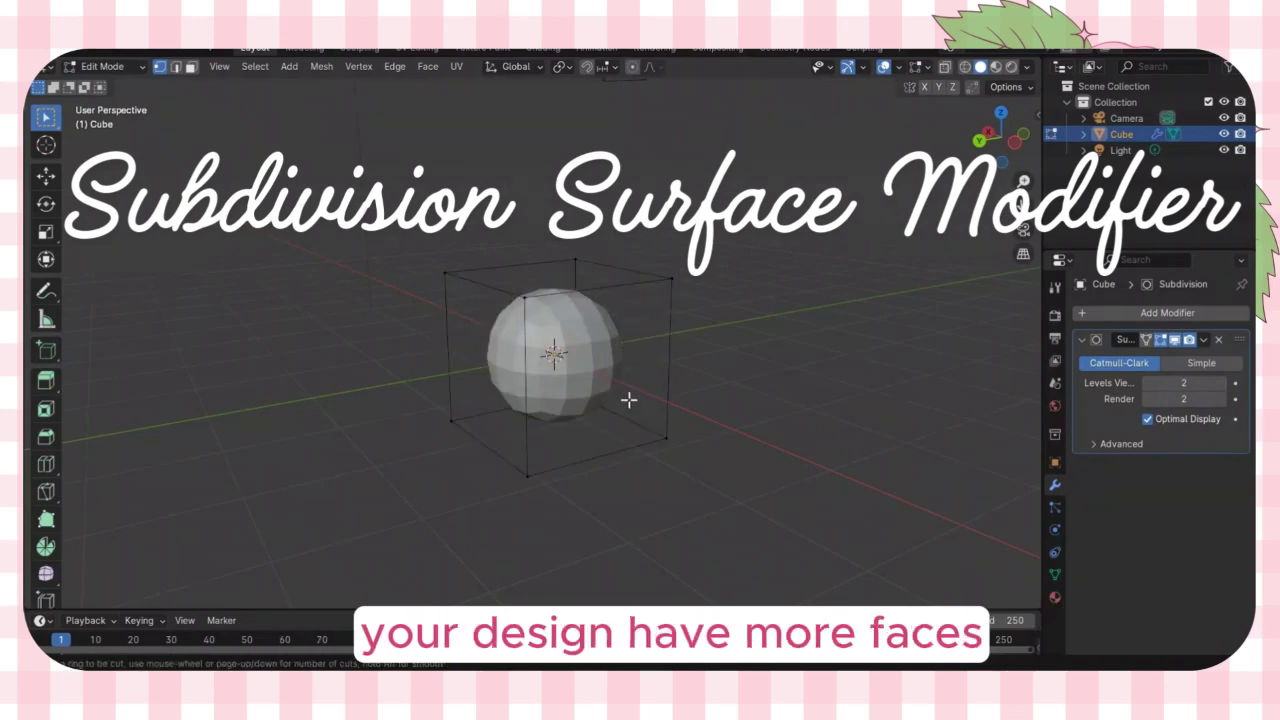
pyautogui.click(675, 403)
pyautogui.rightClick(610, 363)
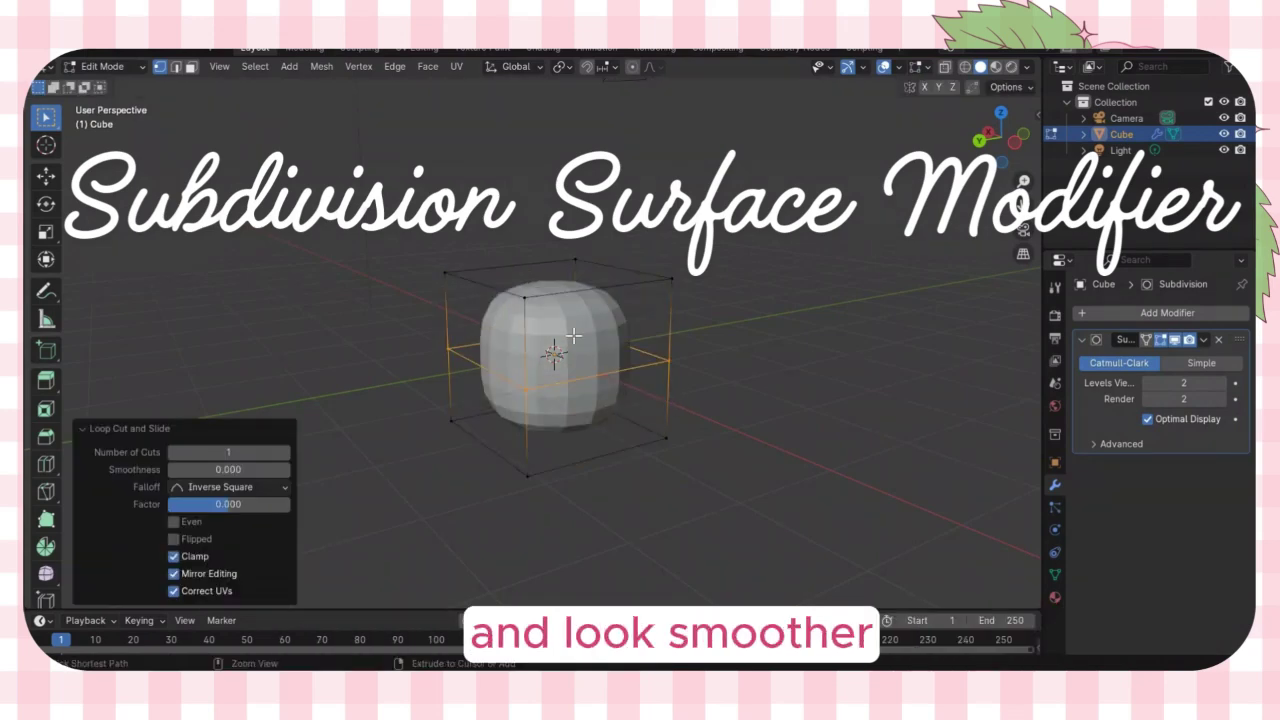
# Step: Add a centred vertical loop cut around the cube and start moving one of its upper corner vertices
pyautogui.hotkey('ctrl', 'r')
pyautogui.click(582, 285)
pyautogui.rightClick(582, 285)
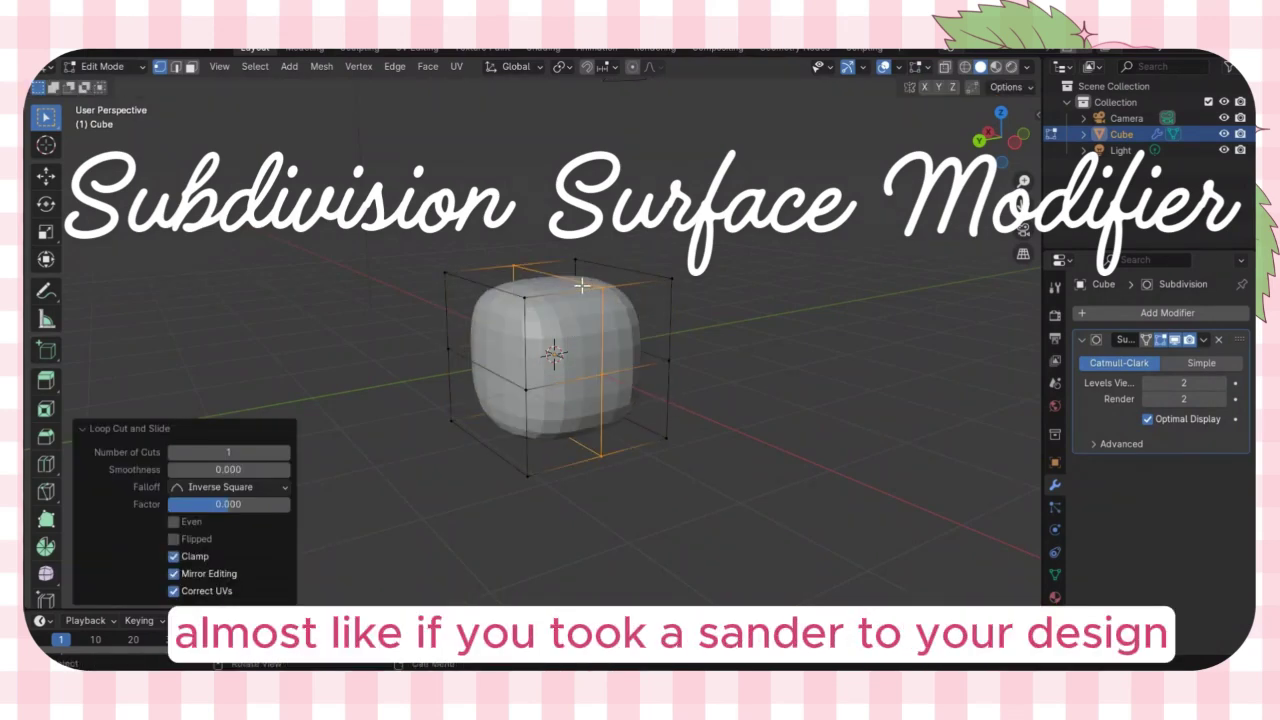
pyautogui.click(682, 288)
pyautogui.press('g')
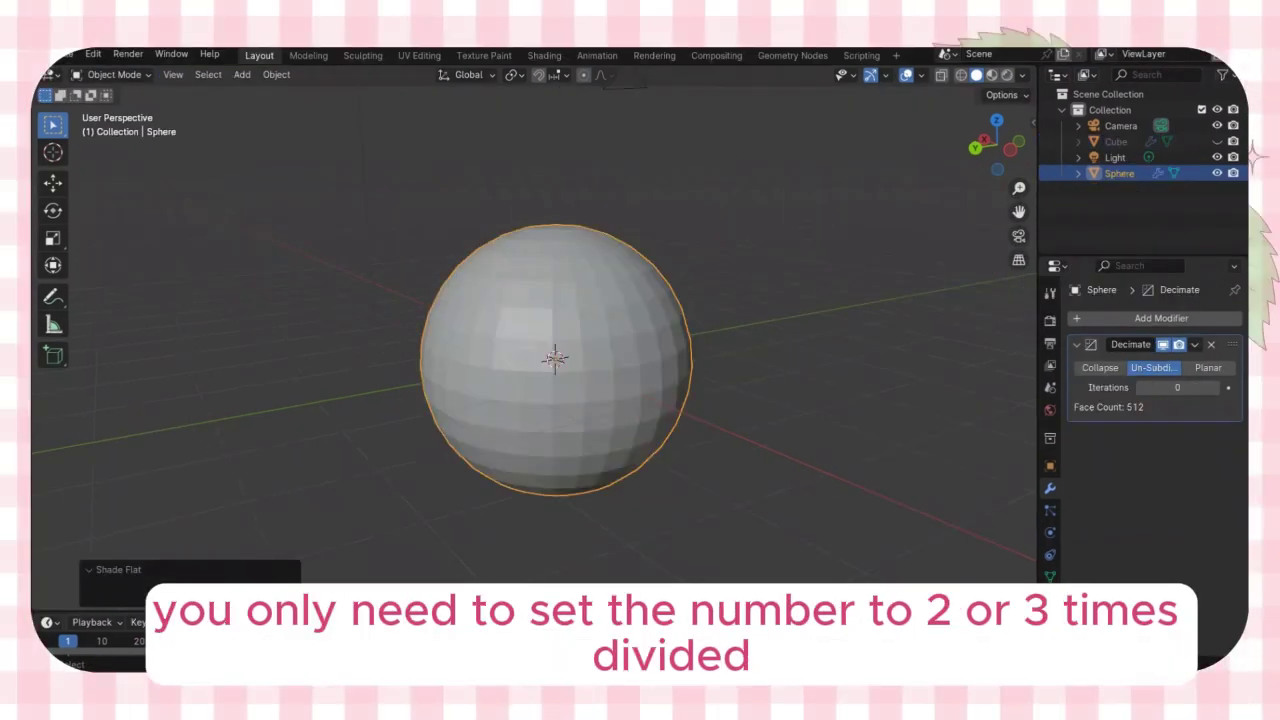
# Step: Raise the Un-Subdivide iterations of the sphere's Decimate modifier to 4, and step them back down
pyautogui.click(1215, 388)
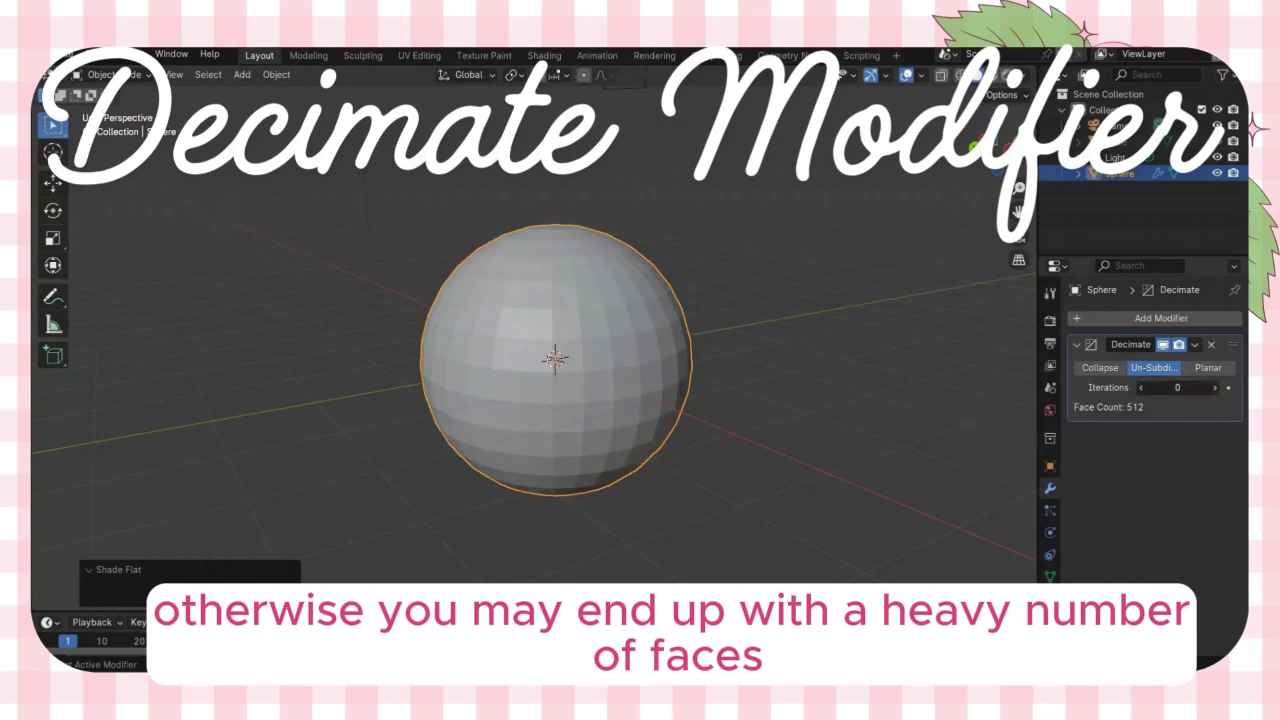
pyautogui.click(1215, 388)
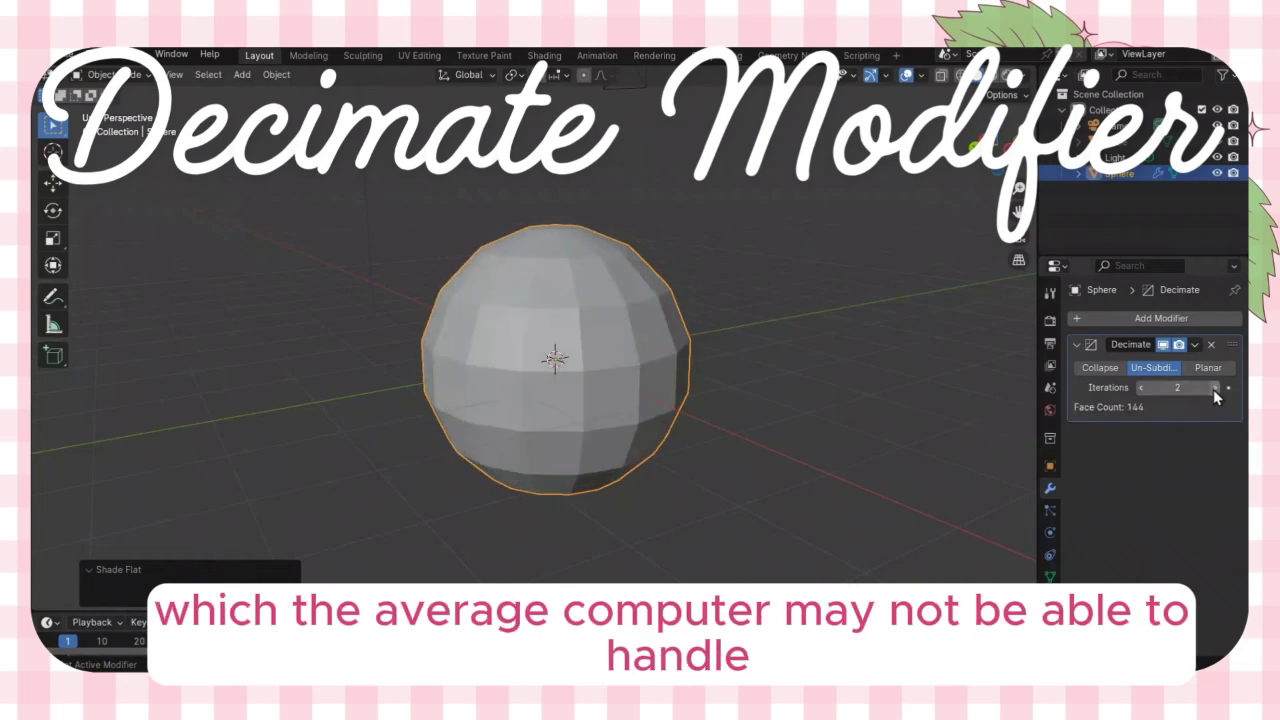
pyautogui.click(1215, 388)
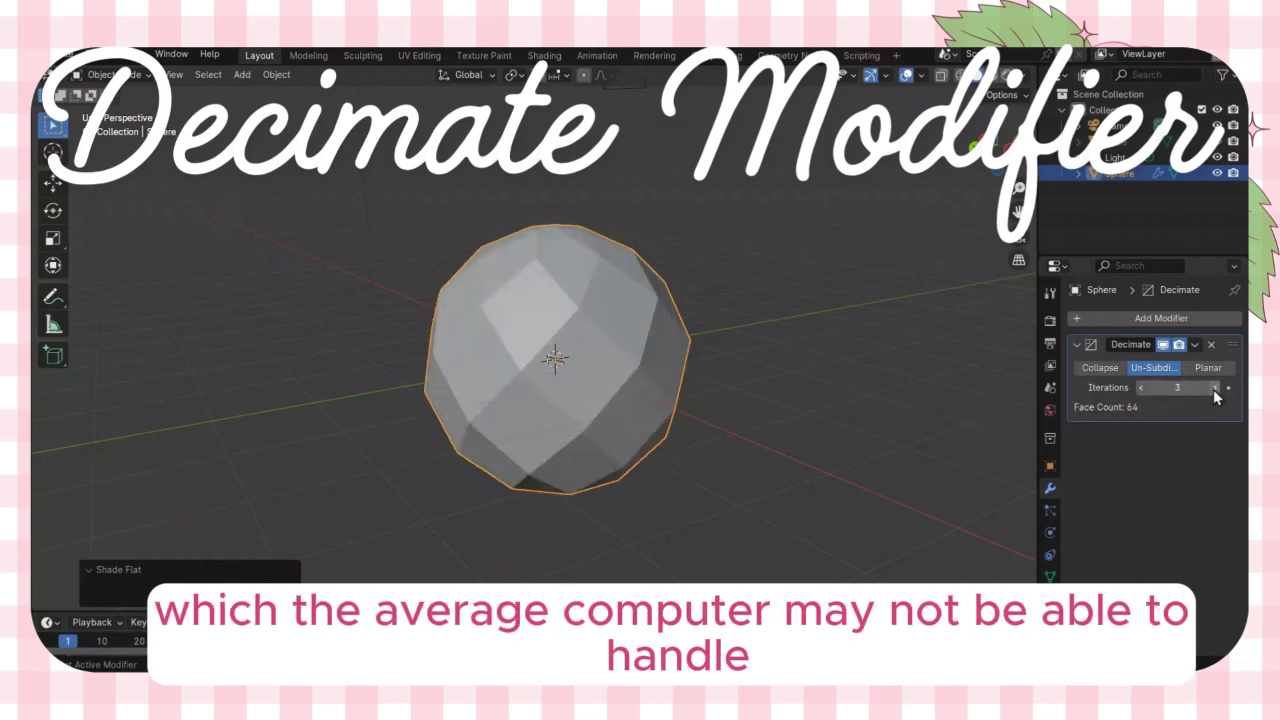
pyautogui.click(1215, 388)
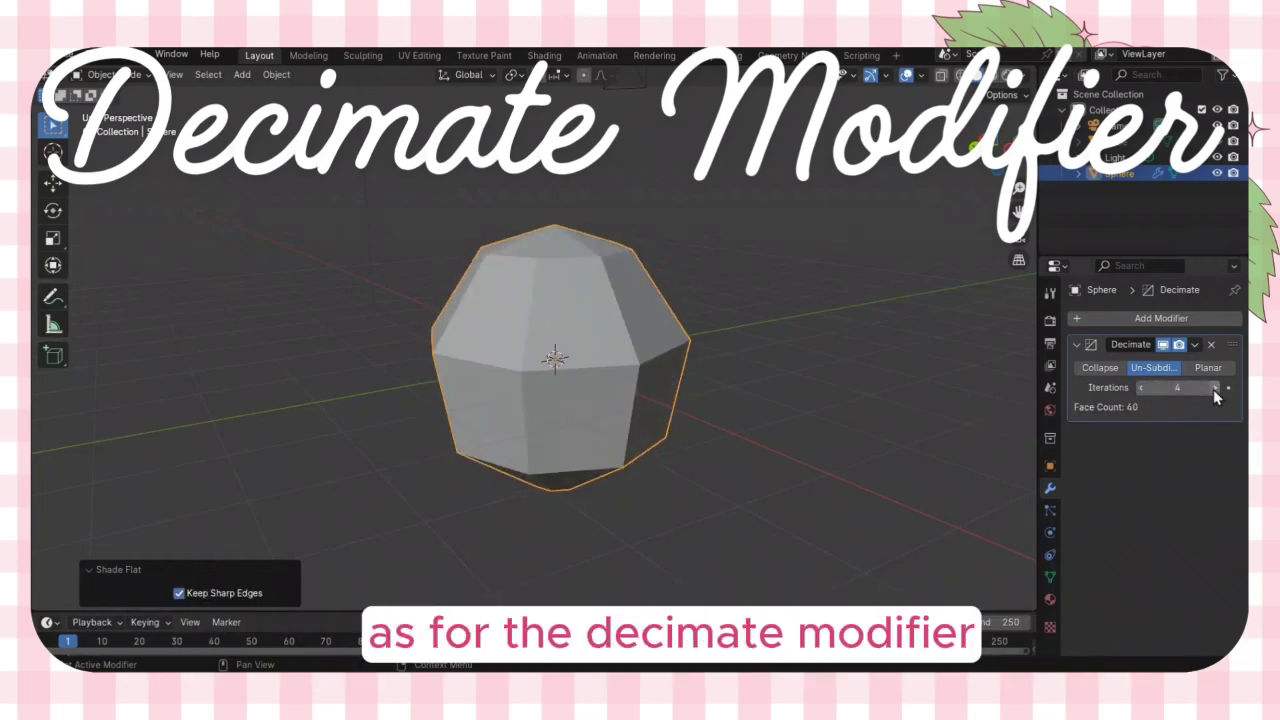
pyautogui.click(1141, 388)
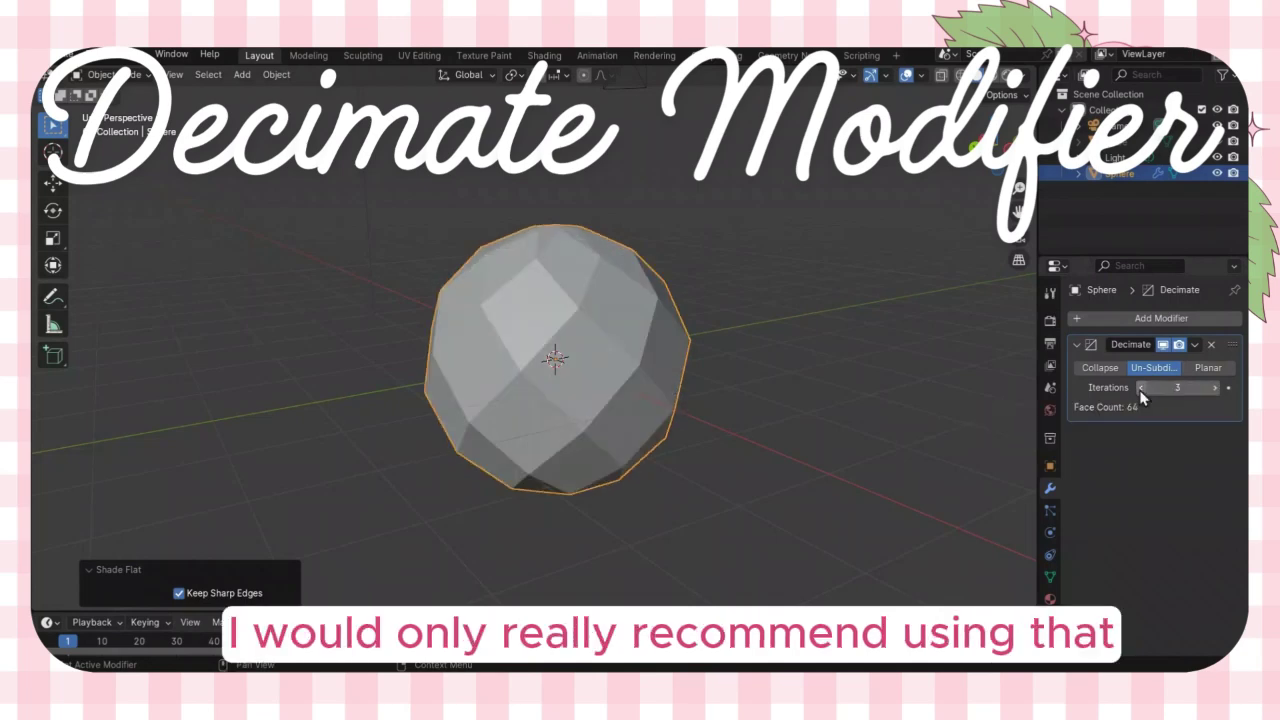
pyautogui.click(1141, 388)
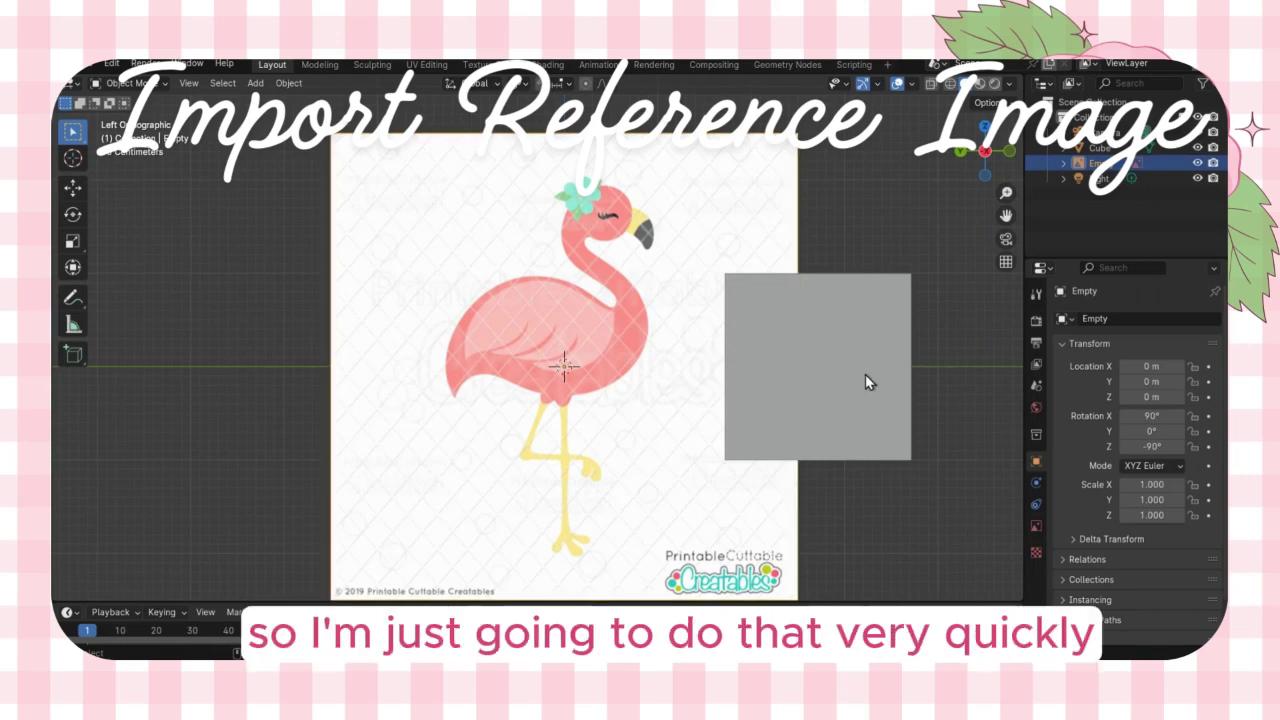
# Step: Turn on X-ray and move the flat square over the flamingo's body in the reference image
pyautogui.click(865, 374)
pyautogui.hotkey('alt', 'z')
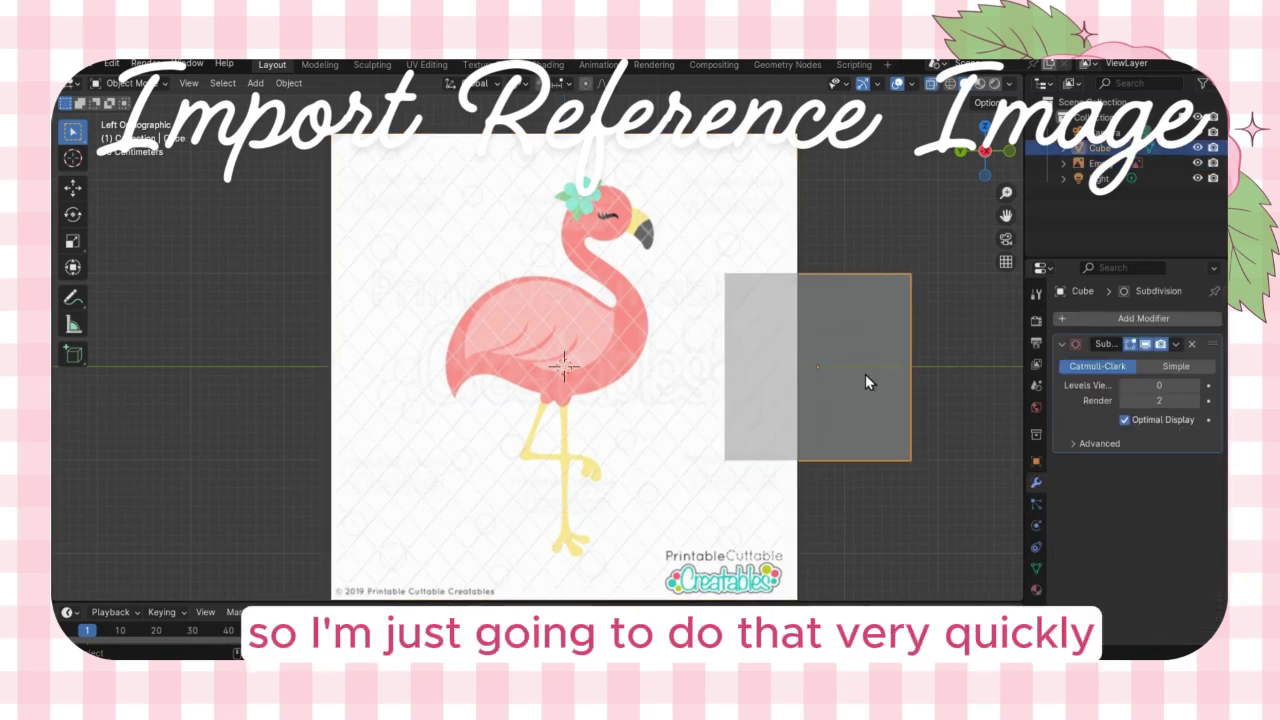
pyautogui.press('g')
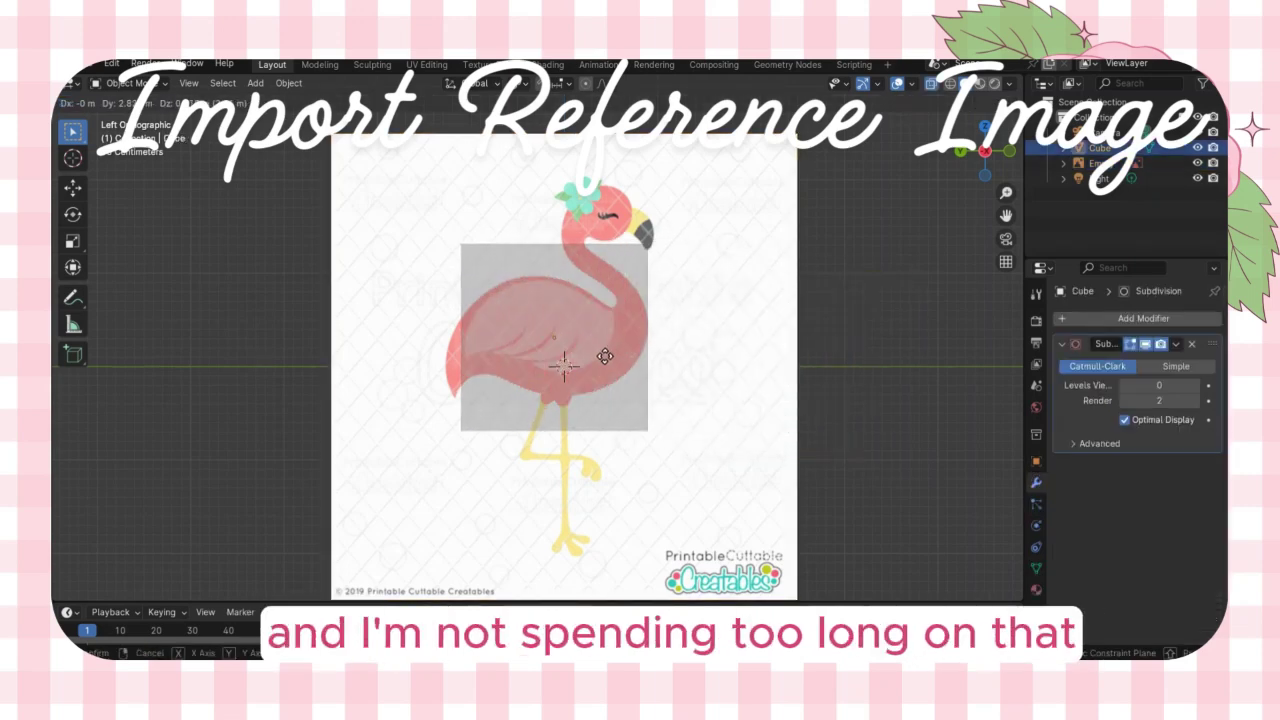
pyautogui.click(605, 357)
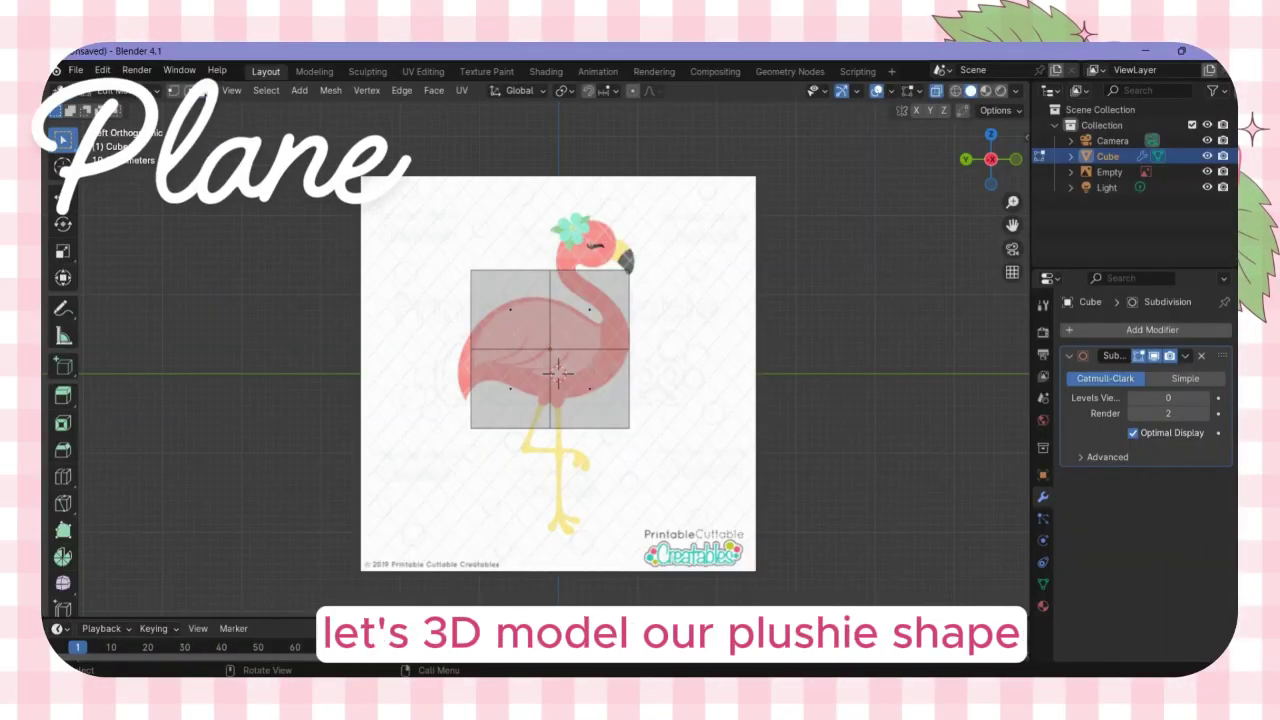
# Step: In vertex mode, move the square's top-middle and upper-left vertices onto the outline of the flamingo's back
pyautogui.press('1')
pyautogui.click(549, 270)
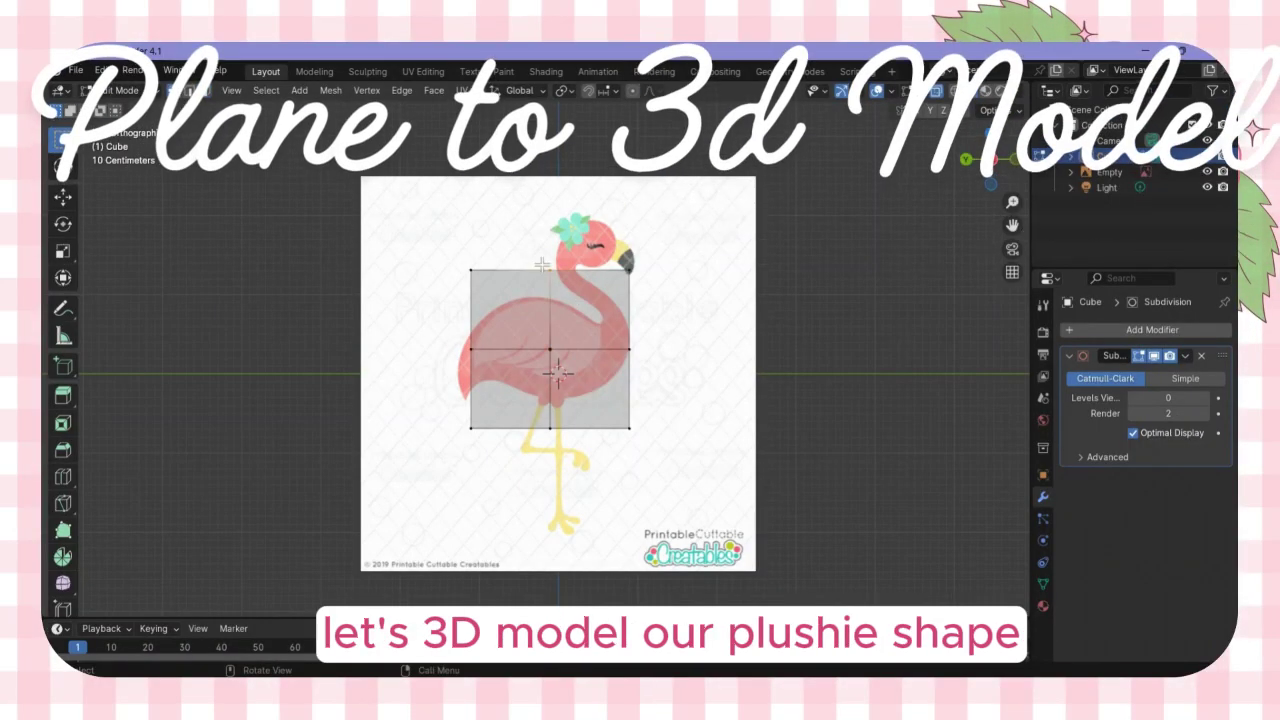
pyautogui.press('g')
pyautogui.click(545, 301)
pyautogui.press('g')
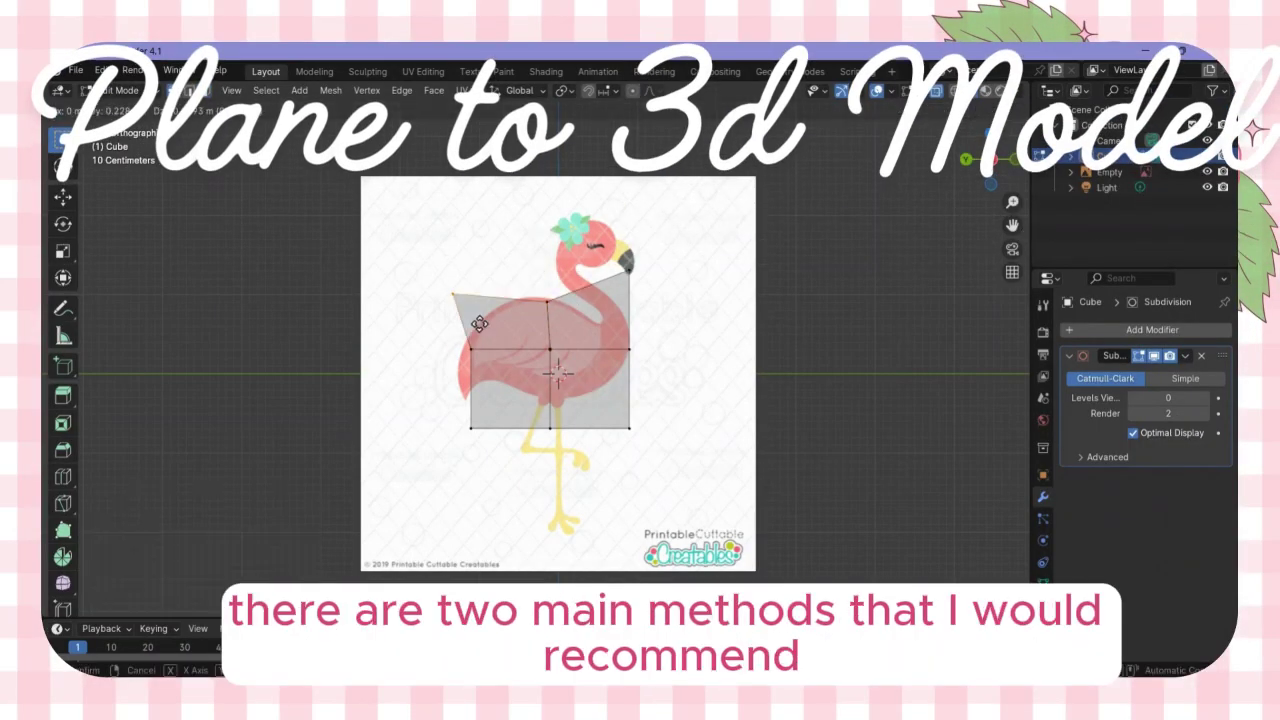
pyautogui.click(528, 327)
# Step: With proportional editing on, move the left-middle, lower-left and lower-right vertices onto the tail and belly outline
pyautogui.press('g')
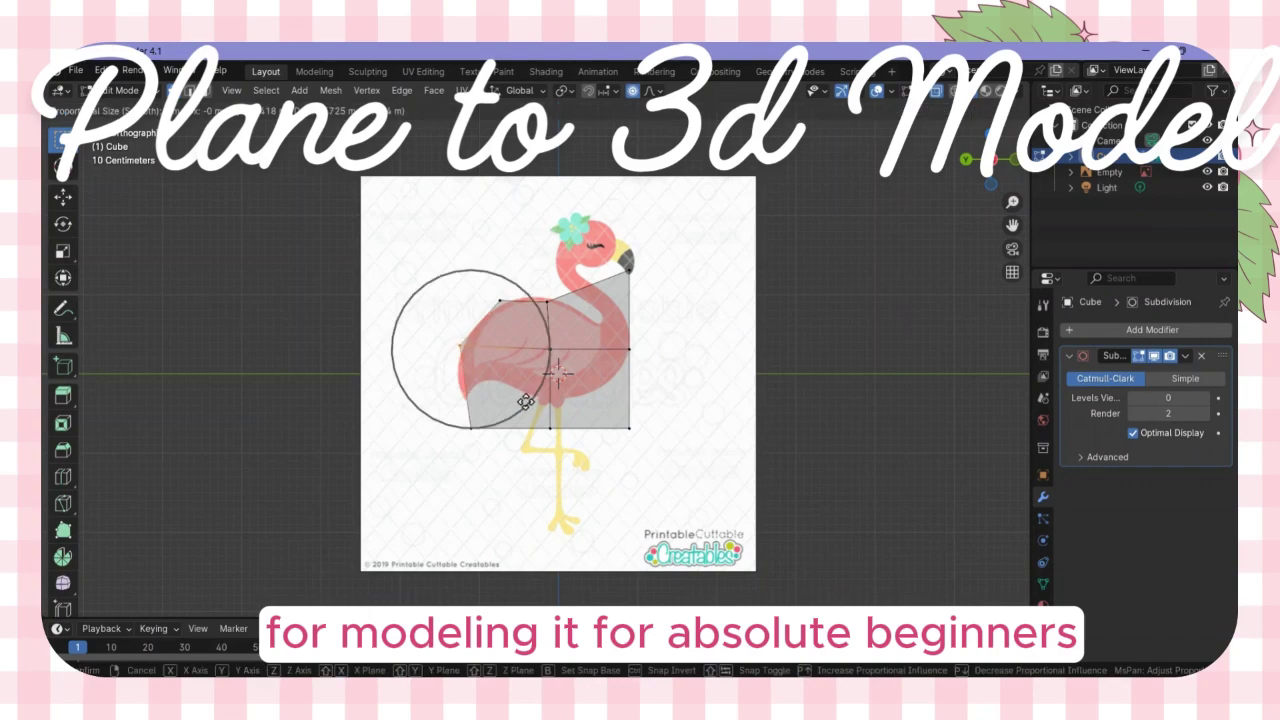
pyautogui.click(460, 428)
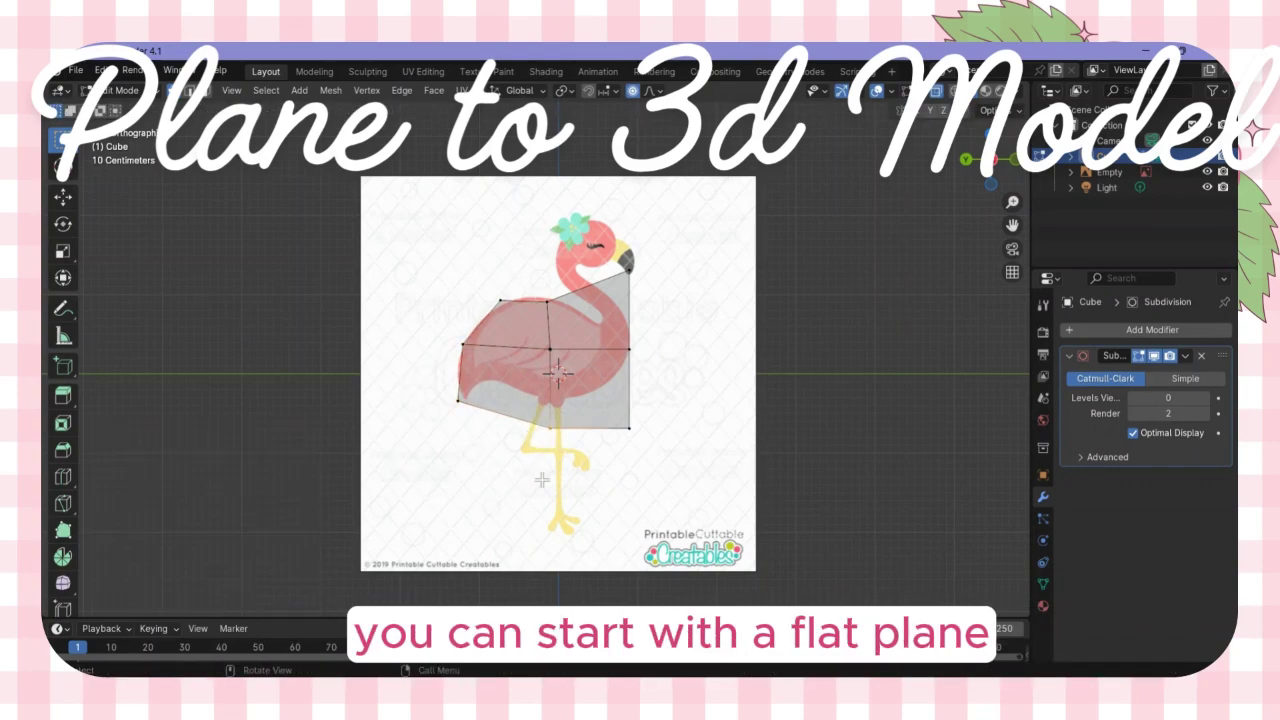
pyautogui.click(628, 428)
pyautogui.press('g')
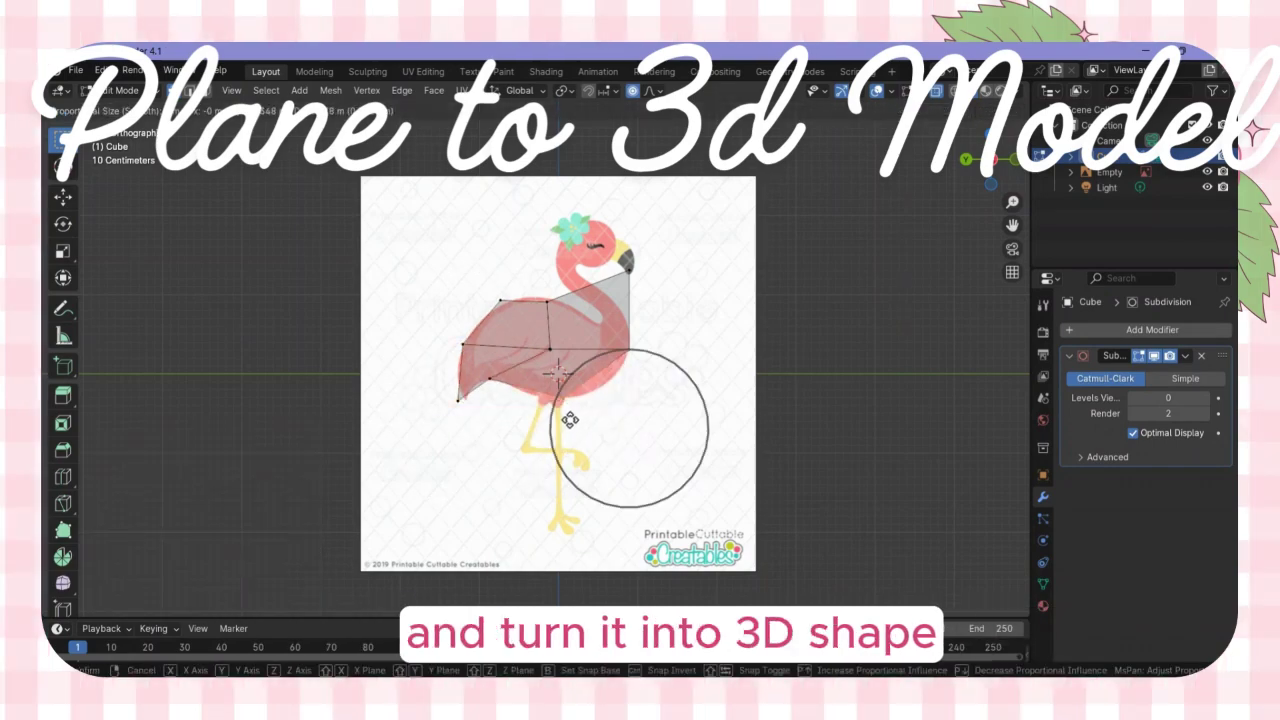
pyautogui.click(631, 340)
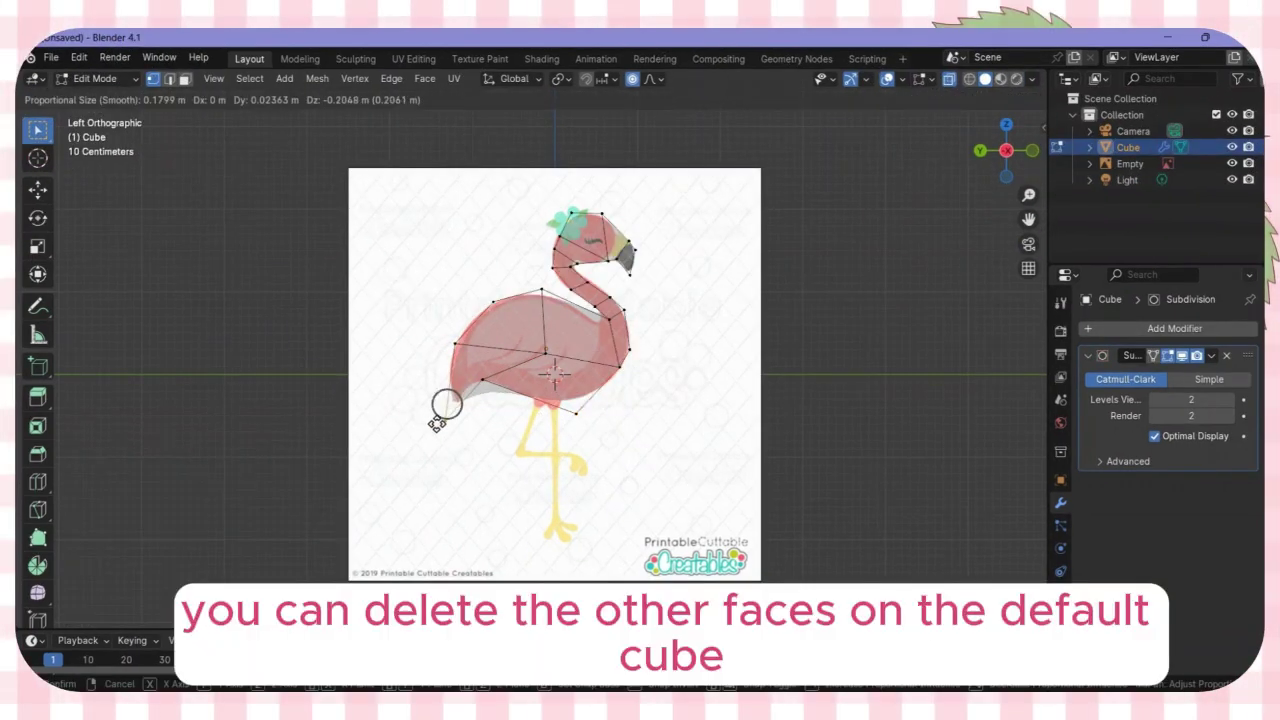
# Step: Pull the tail-tip and rear-edge vertices slightly outside the outline, and return to Object Mode with X-ray off
pyautogui.click(440, 325)
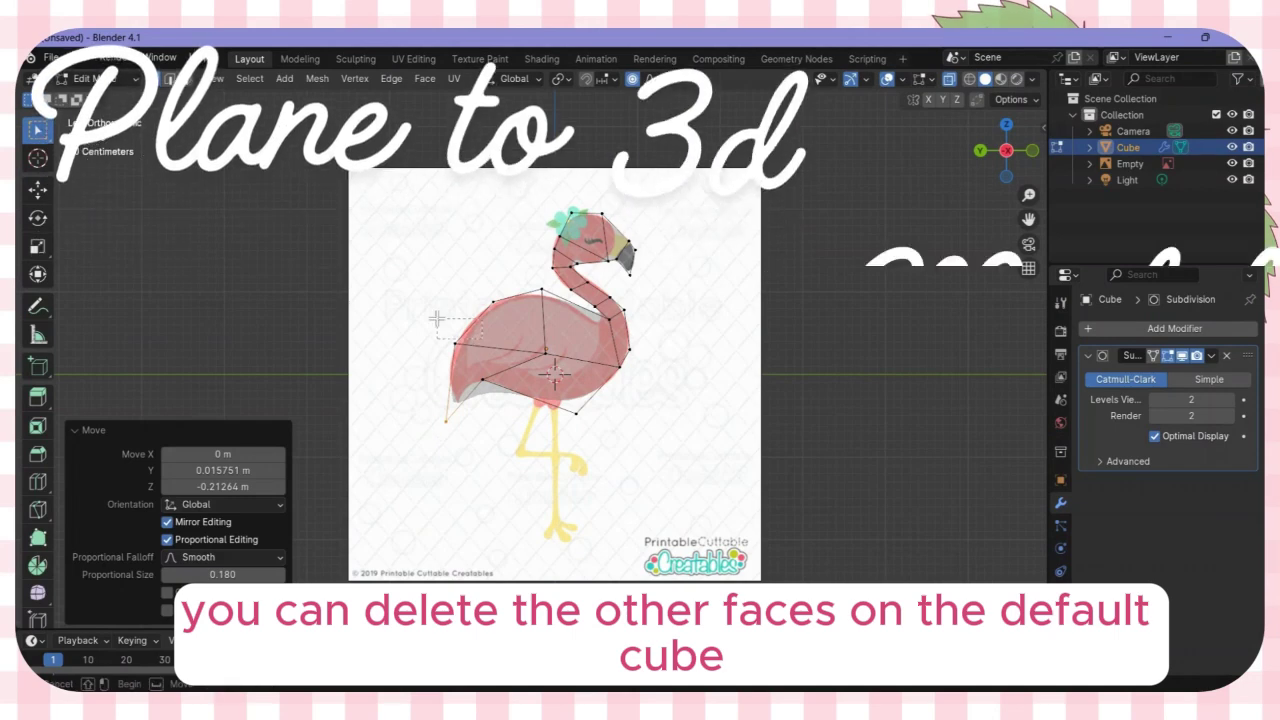
pyautogui.press('g')
pyautogui.click(455, 344)
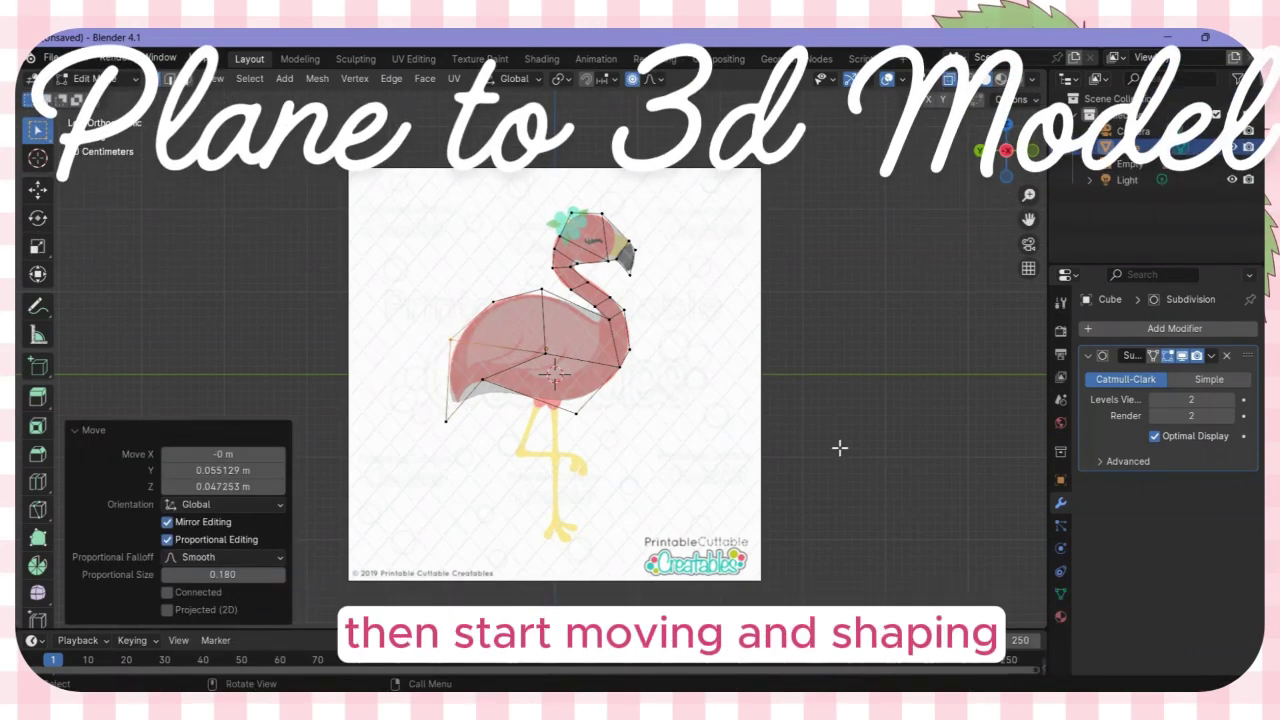
pyautogui.press('Tab')
pyautogui.hotkey('alt', 'z')
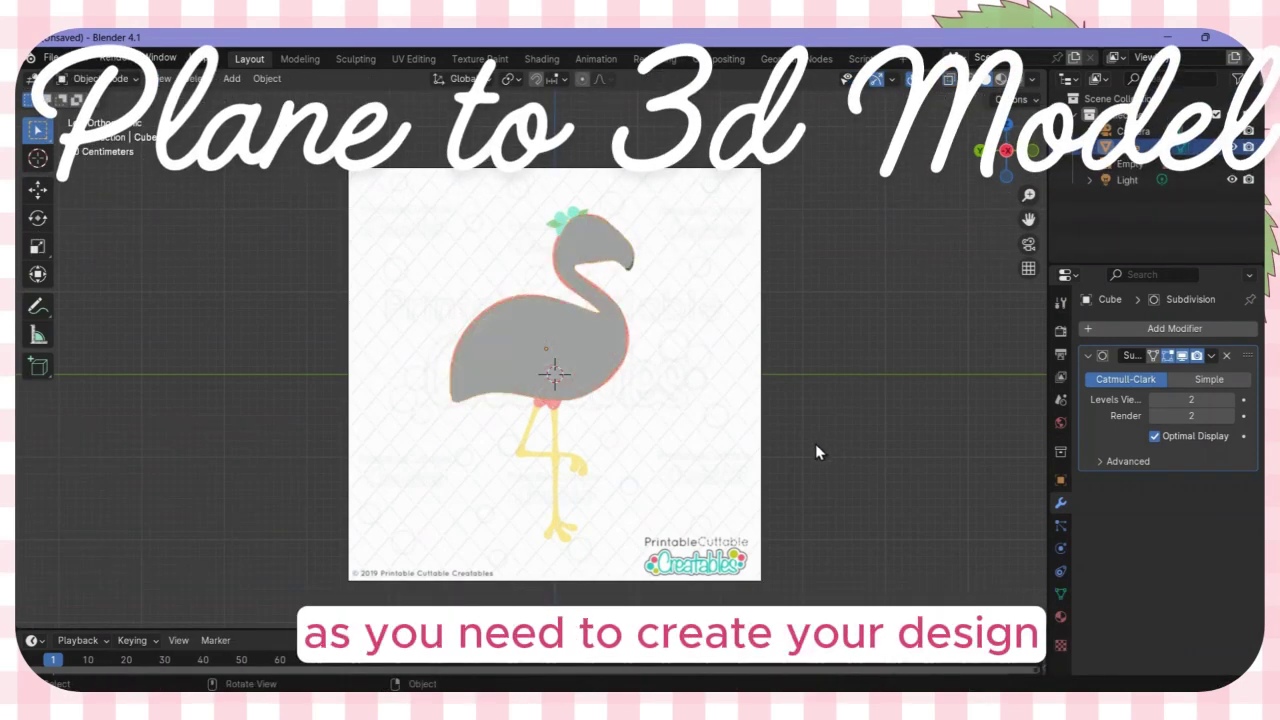
# Step: Add a Solidify modifier to the flat flamingo and move it above the Subdivision modifier
pyautogui.moveTo(817, 451); pyautogui.dragTo(603, 449, button='middle')
pyautogui.click(1103, 328)
pyautogui.moveTo(1075, 390)
pyautogui.click(940, 399)
pyautogui.moveTo(1245, 505); pyautogui.dragTo(1243, 352)
# Step: Set the Solidify modifier's thickness to 0.54 m
pyautogui.moveTo(1167, 399); pyautogui.dragTo(1217, 399)
pyautogui.moveTo(852, 402); pyautogui.dragTo(935, 404, button='middle')
pyautogui.moveTo(1206, 399); pyautogui.dragTo(1209, 399)
pyautogui.moveTo(900, 400); pyautogui.dragTo(712, 382, button='middle')
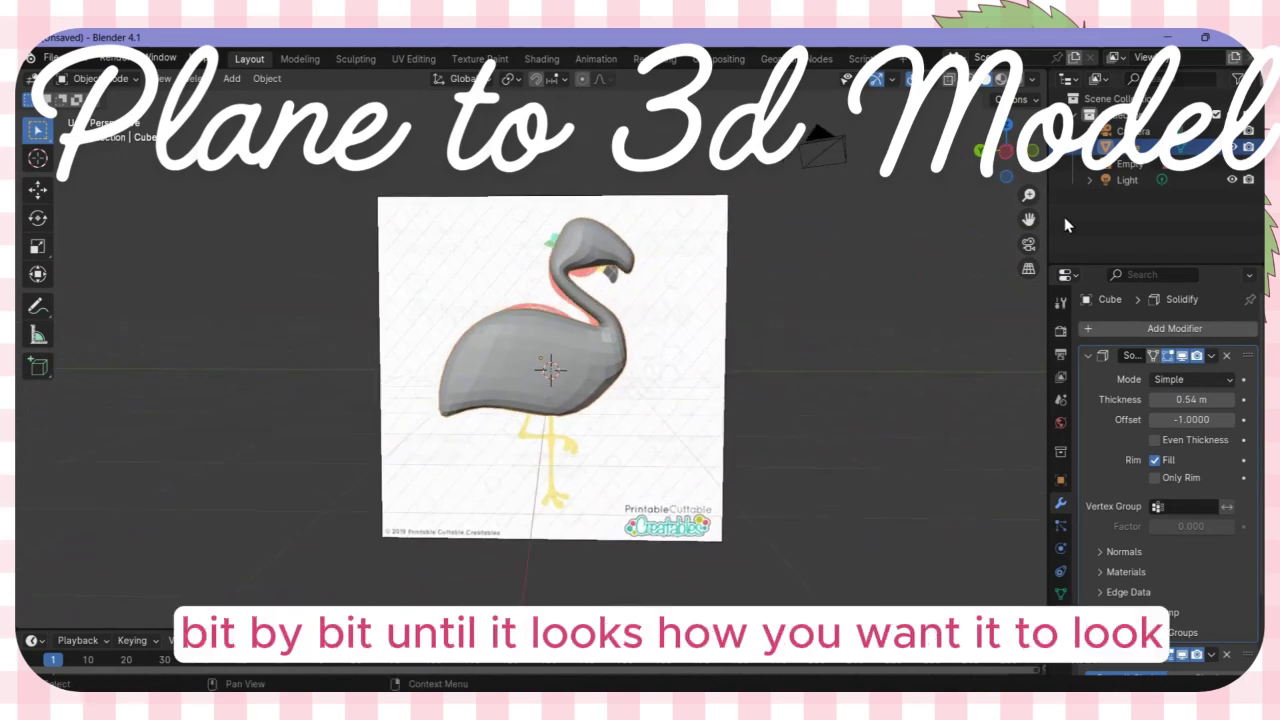
# Step: For the second, mirrored cube, set the Subdivision modifier's viewport level to 2
pyautogui.click(1007, 151)
pyautogui.click(1006, 150)
pyautogui.scroll(3, 806, 374)
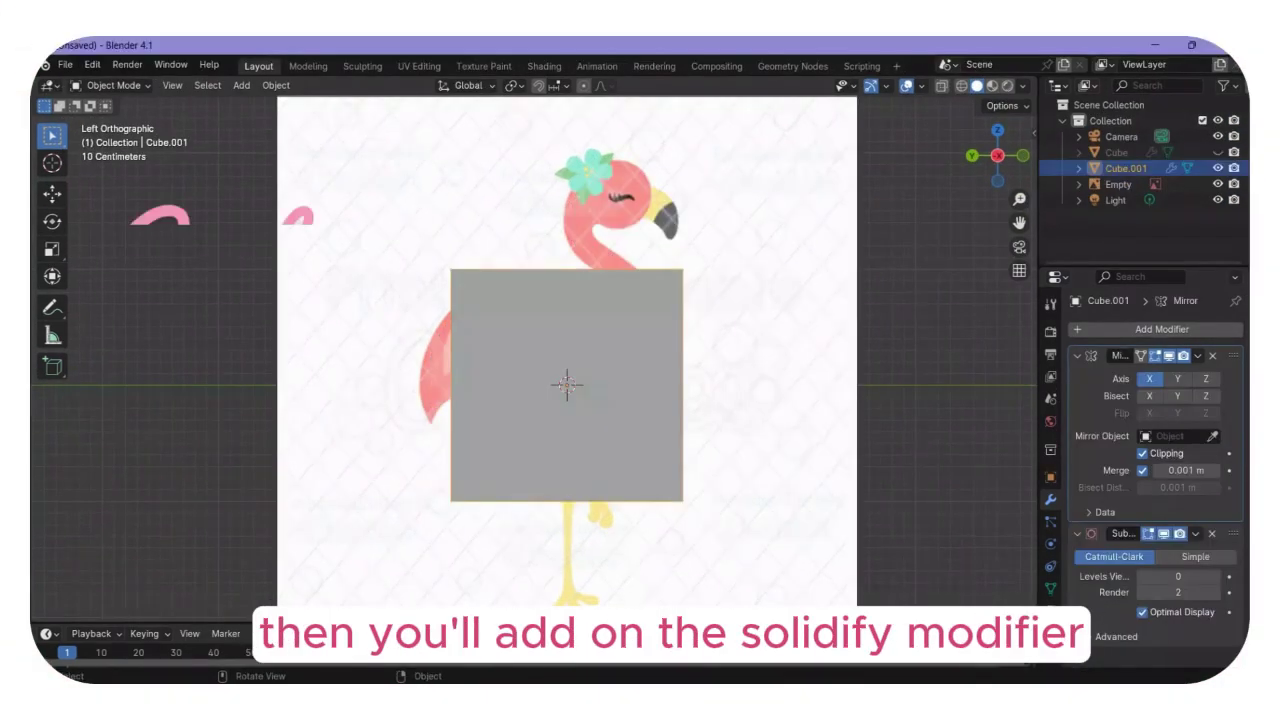
pyautogui.click(1216, 577)
pyautogui.click(1216, 577)
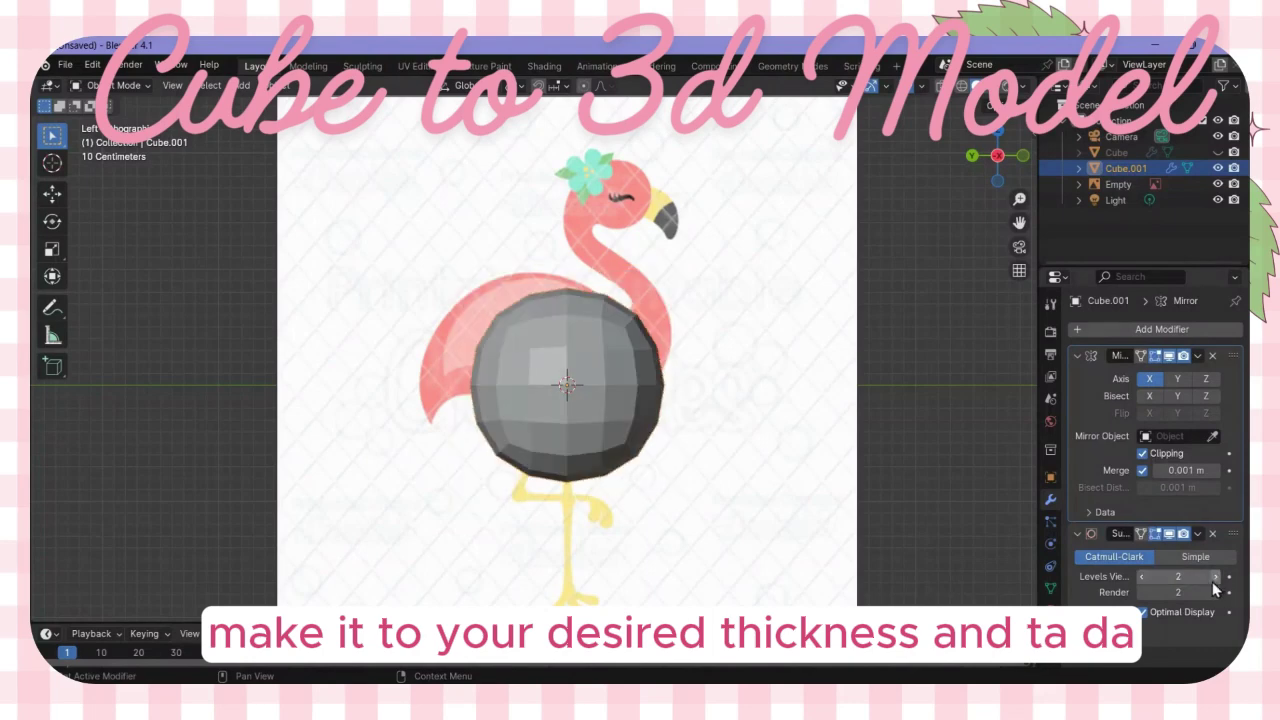
# Step: Turn on X-ray, enter Edit Mode and move the whole cube mesh over the flamingo's body
pyautogui.hotkey('alt', 'z')
pyautogui.click(697, 483)
pyautogui.click(686, 481)
pyautogui.press('Tab')
pyautogui.press('g')
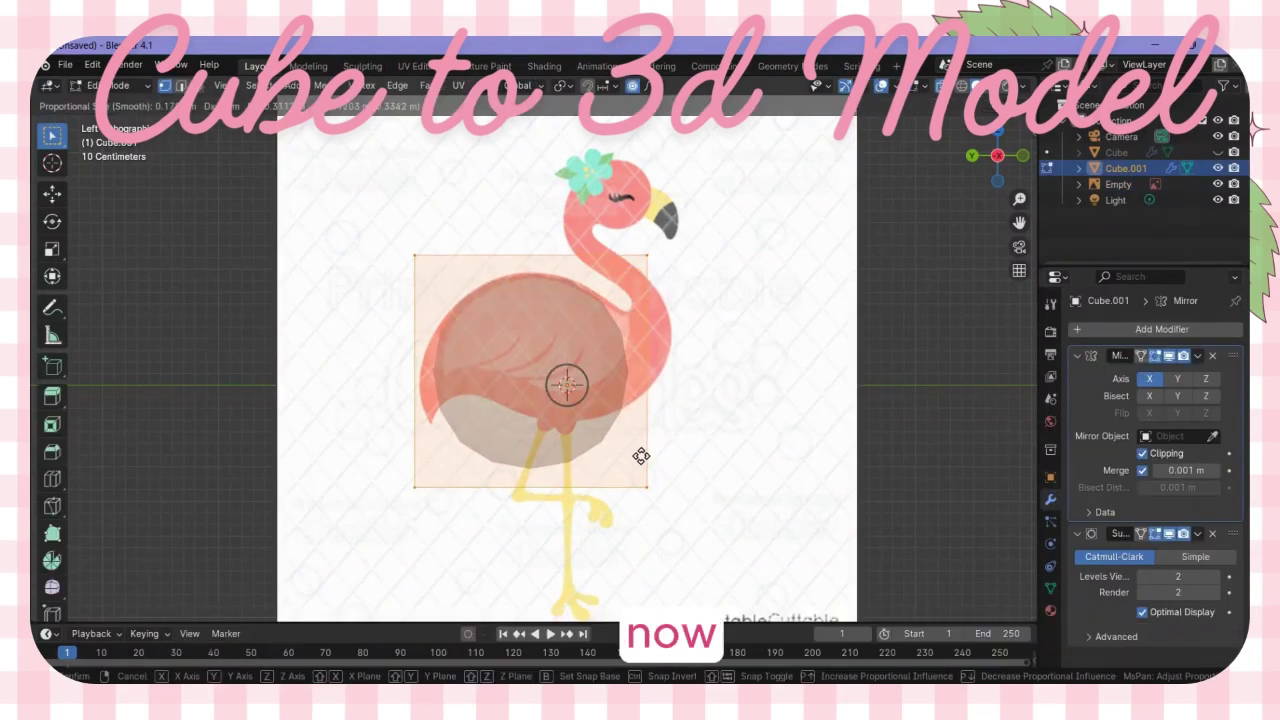
pyautogui.click(641, 457)
# Step: Move the cage's lower-right and lower-left corner vertices outward beyond the flamingo's body
pyautogui.click(648, 487)
pyautogui.press('g')
pyautogui.click(721, 454)
pyautogui.moveTo(380, 450); pyautogui.dragTo(451, 493)
pyautogui.press('g')
pyautogui.click(406, 503)
# Step: Reposition the cage's upper-left and upper-right corner vertices around the back and the base of the neck
pyautogui.click(398, 244)
pyautogui.press('g')
pyautogui.click(407, 249)
pyautogui.moveTo(637, 222); pyautogui.dragTo(740, 300)
pyautogui.press('g')
pyautogui.click(706, 304)
pyautogui.moveTo(471, 291); pyautogui.dragTo(416, 243)
pyautogui.press('g')
pyautogui.click(424, 248)
# Step: Add a centred vertical loop cut through the body and move the upper-left corner vertex inward toward the back
pyautogui.hotkey('ctrl', 'r')
pyautogui.click(551, 295)
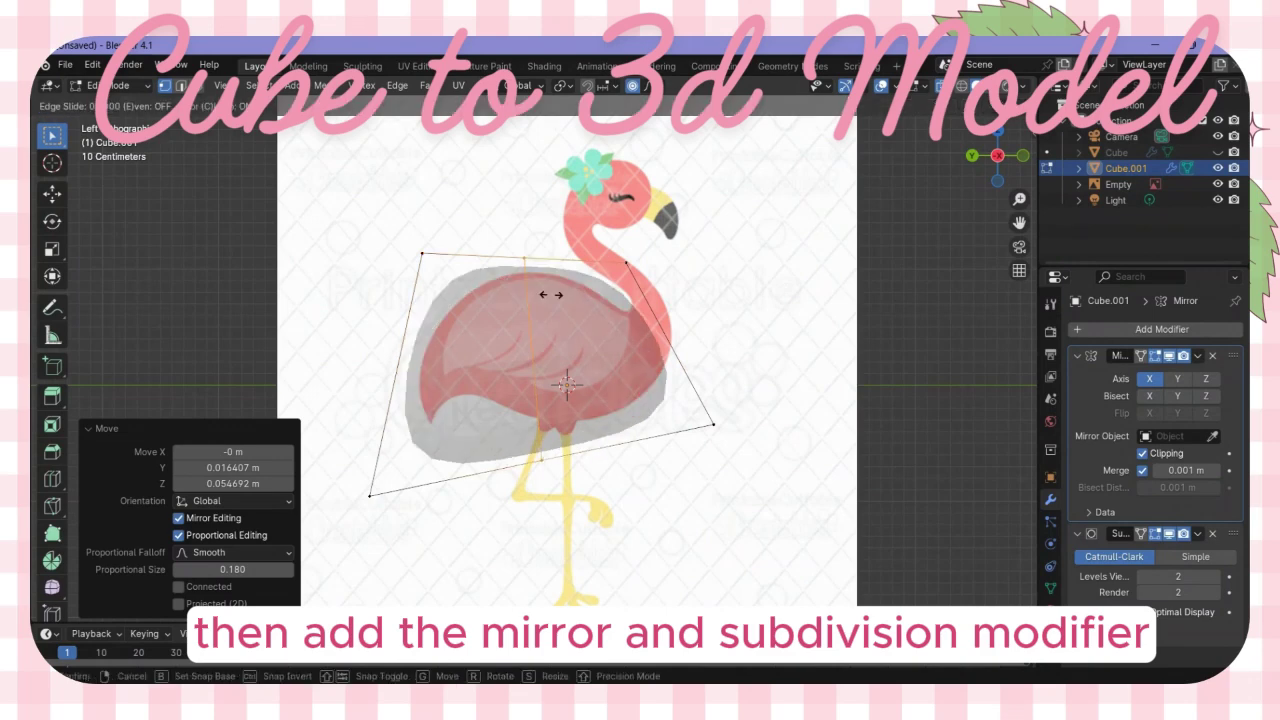
pyautogui.click(551, 295)
pyautogui.click(422, 255)
pyautogui.press('g')
pyautogui.click(443, 288)
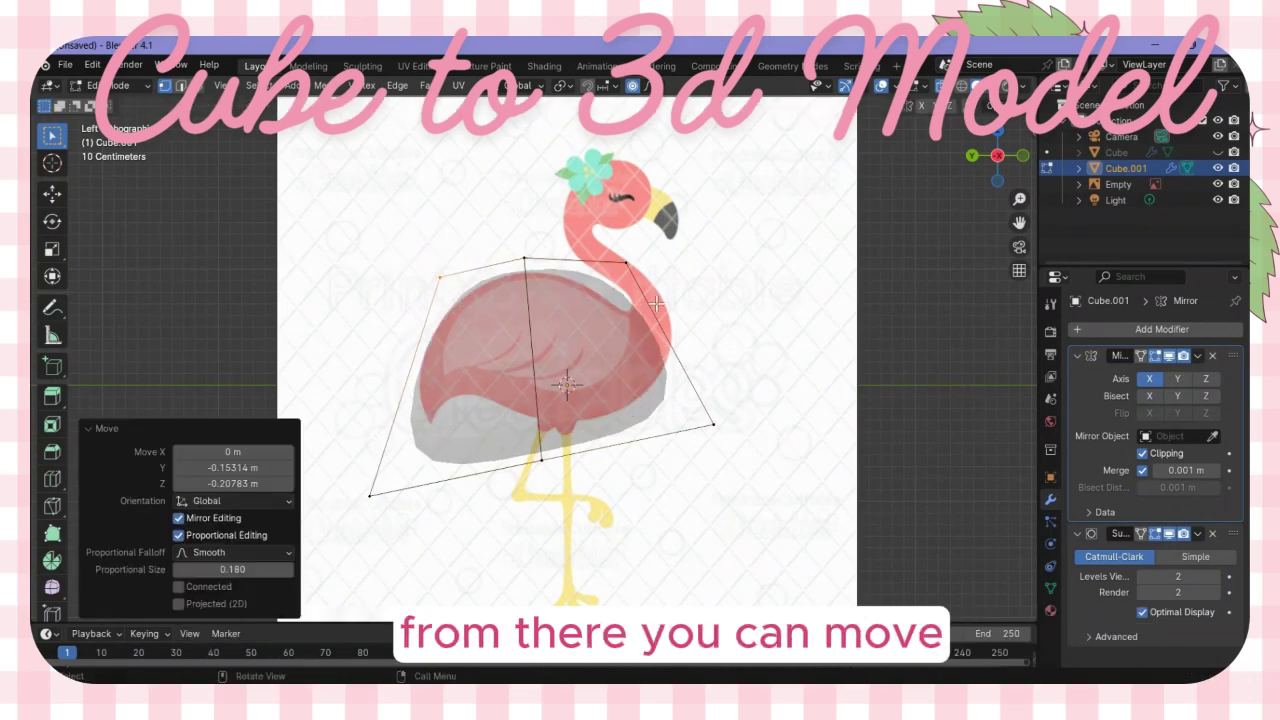
# Step: Move the upper-right, lower-right, bottom-middle and lower-left vertices closer to the flamingo's body outline
pyautogui.press('g')
pyautogui.click(625, 292)
pyautogui.press('g')
pyautogui.click(689, 425)
pyautogui.click(594, 489)
pyautogui.press('g')
pyautogui.click(595, 474)
pyautogui.click(386, 520)
pyautogui.press('g')
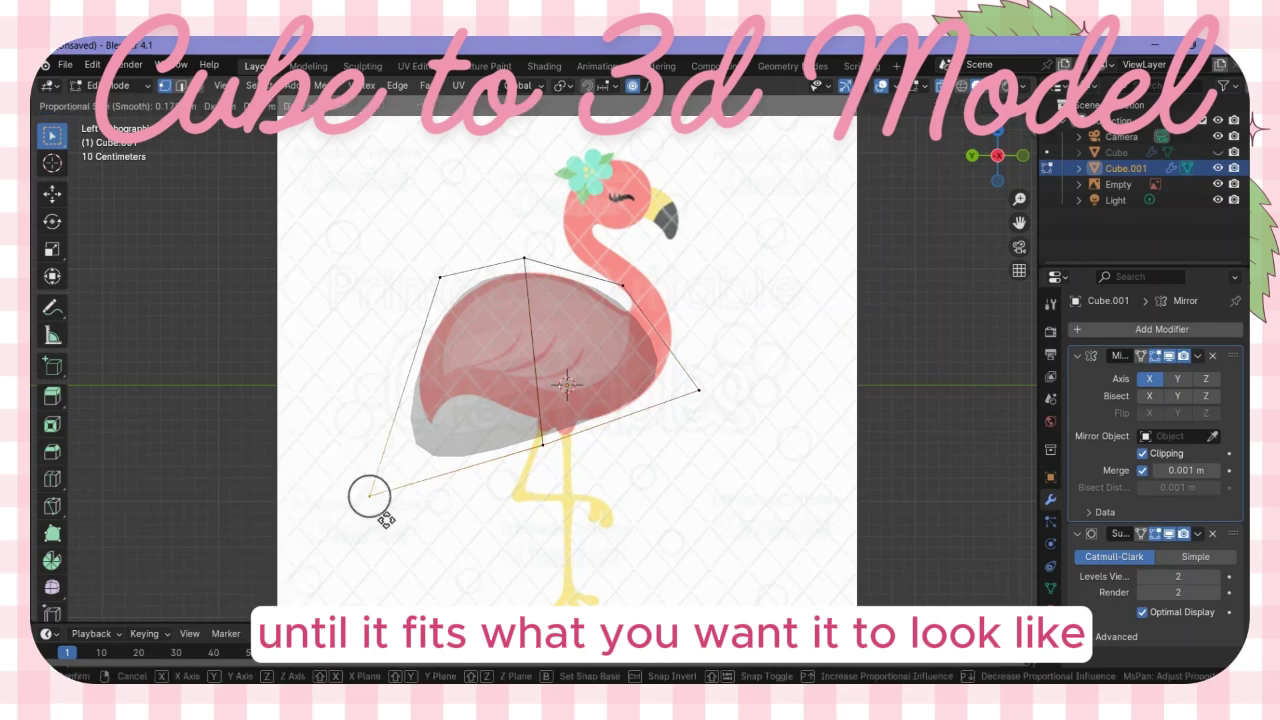
pyautogui.click(399, 481)
# Step: Add a centred vertical loop cut in the rear half and raise its bottom vertex to the underside of the tail
pyautogui.hotkey('ctrl', 'r')
pyautogui.click(478, 430)
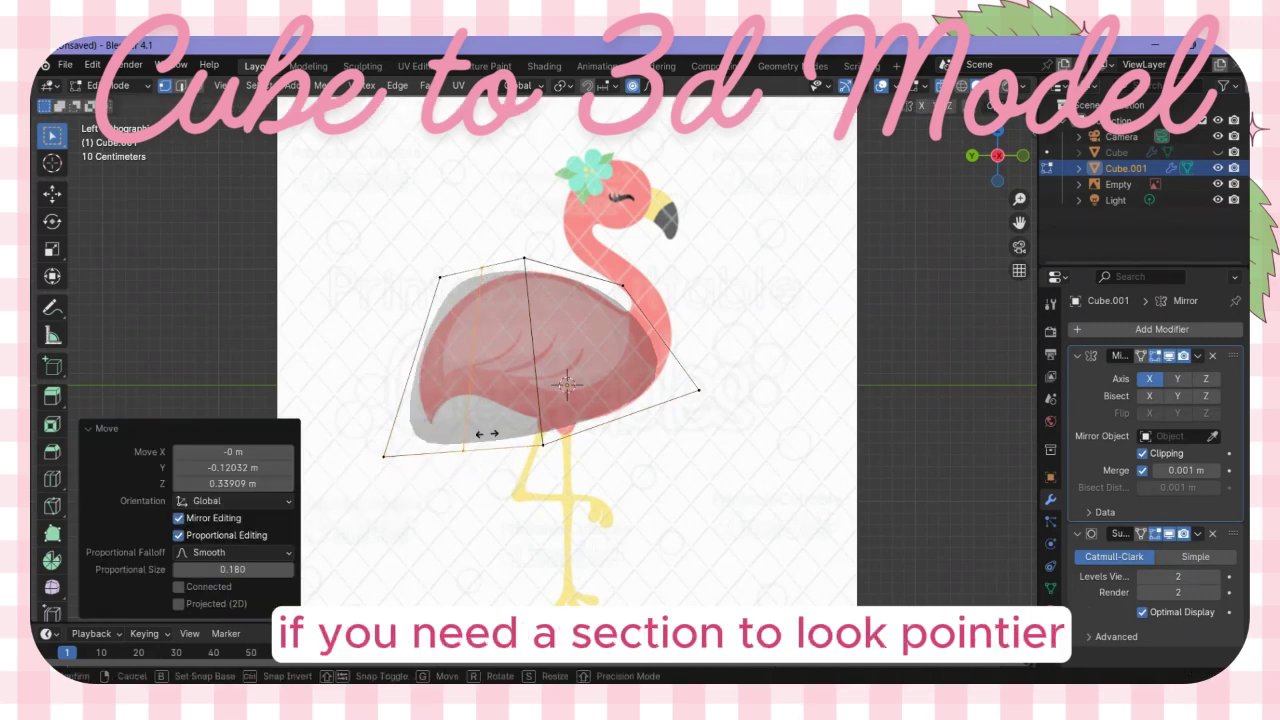
pyautogui.click(478, 431)
pyautogui.click(463, 470)
pyautogui.press('g')
pyautogui.click(463, 409)
# Step: Pull the tail-tip vertex downward, lower the upper-left vertex along the rump, and start another loop cut
pyautogui.click(350, 429)
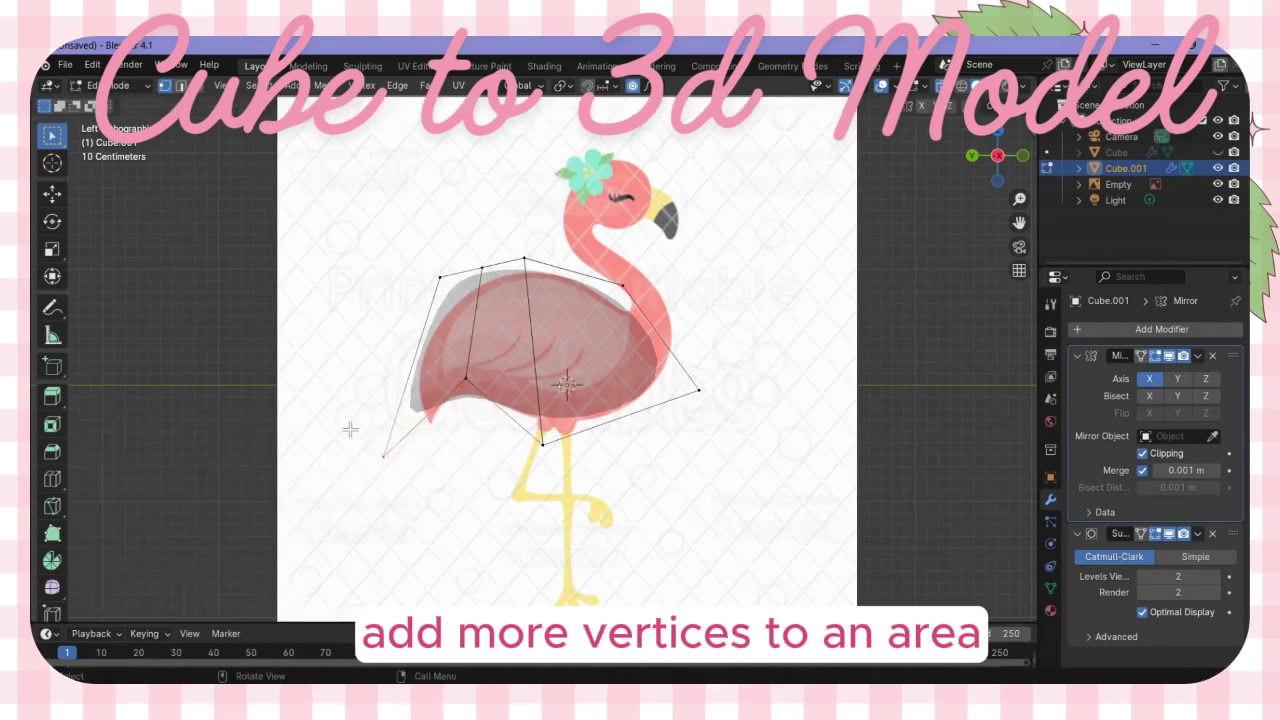
pyautogui.press('g')
pyautogui.click(399, 471)
pyautogui.click(412, 253)
pyautogui.press('g')
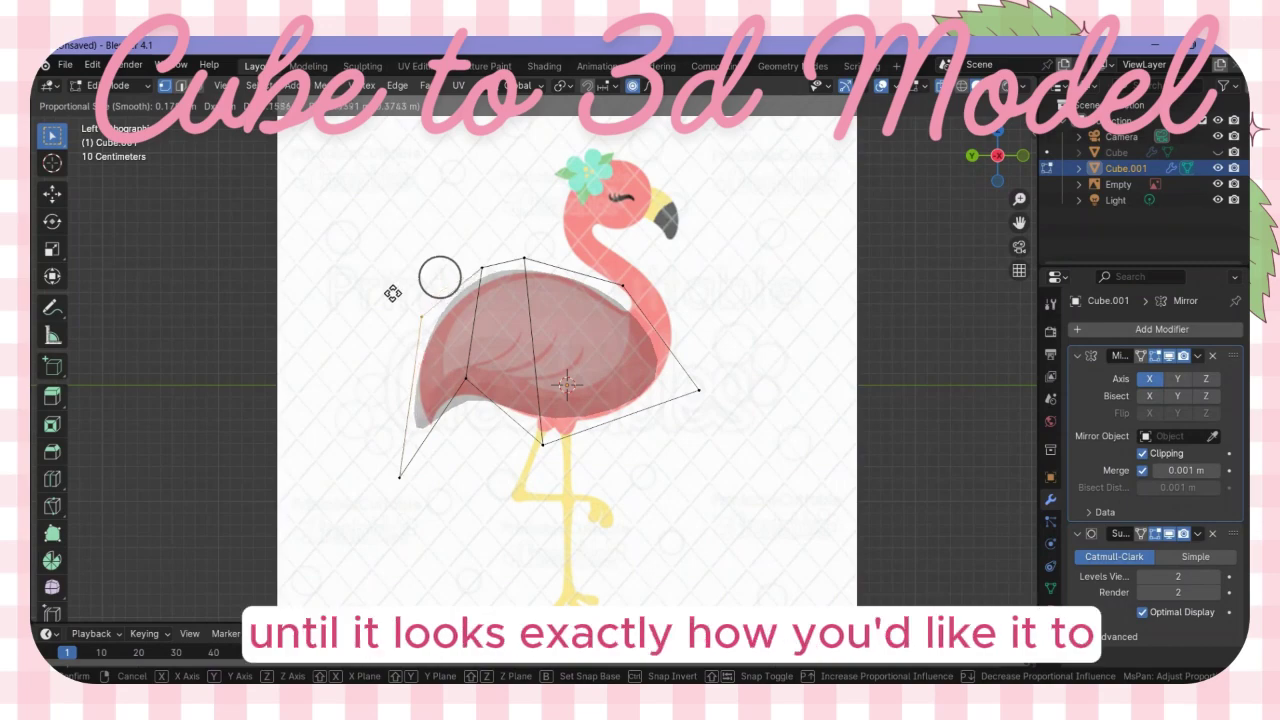
pyautogui.click(393, 294)
pyautogui.click(491, 471)
pyautogui.hotkey('ctrl', 'r')
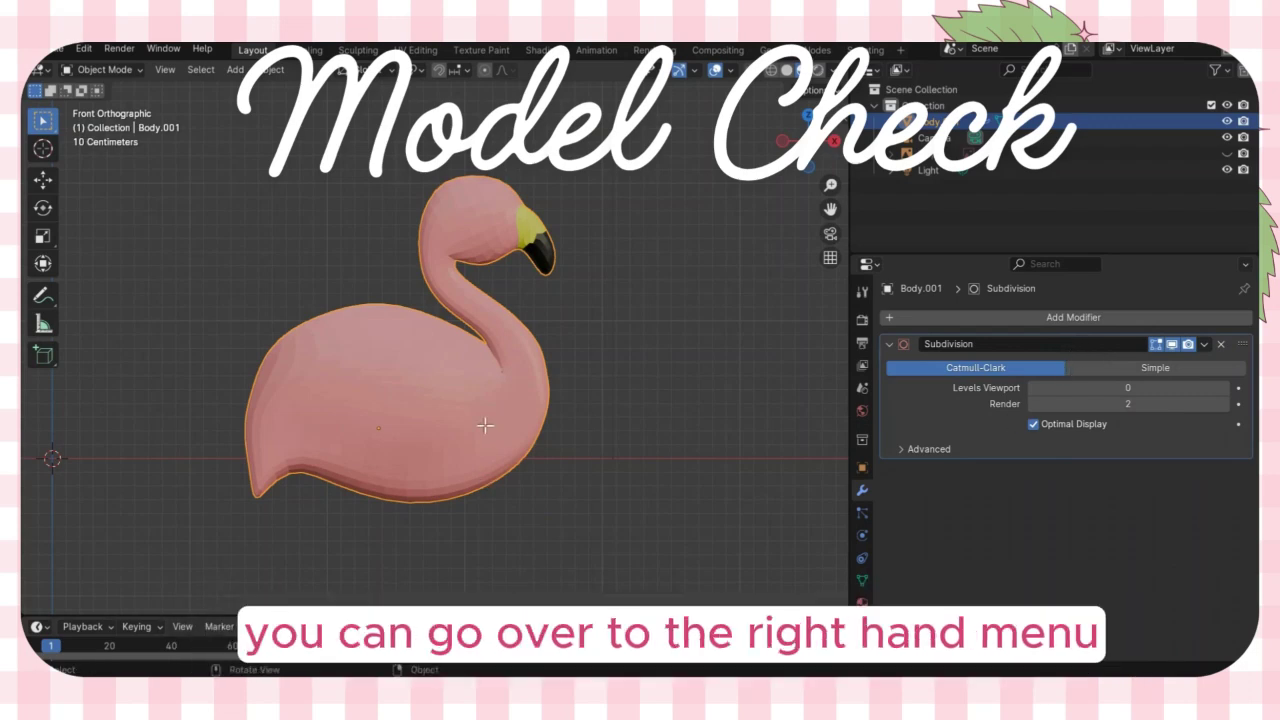
# Step: Check the finished flamingo's mesh in Edit Mode and inspect the model from several sides
pyautogui.press('Tab')
pyautogui.press('1')
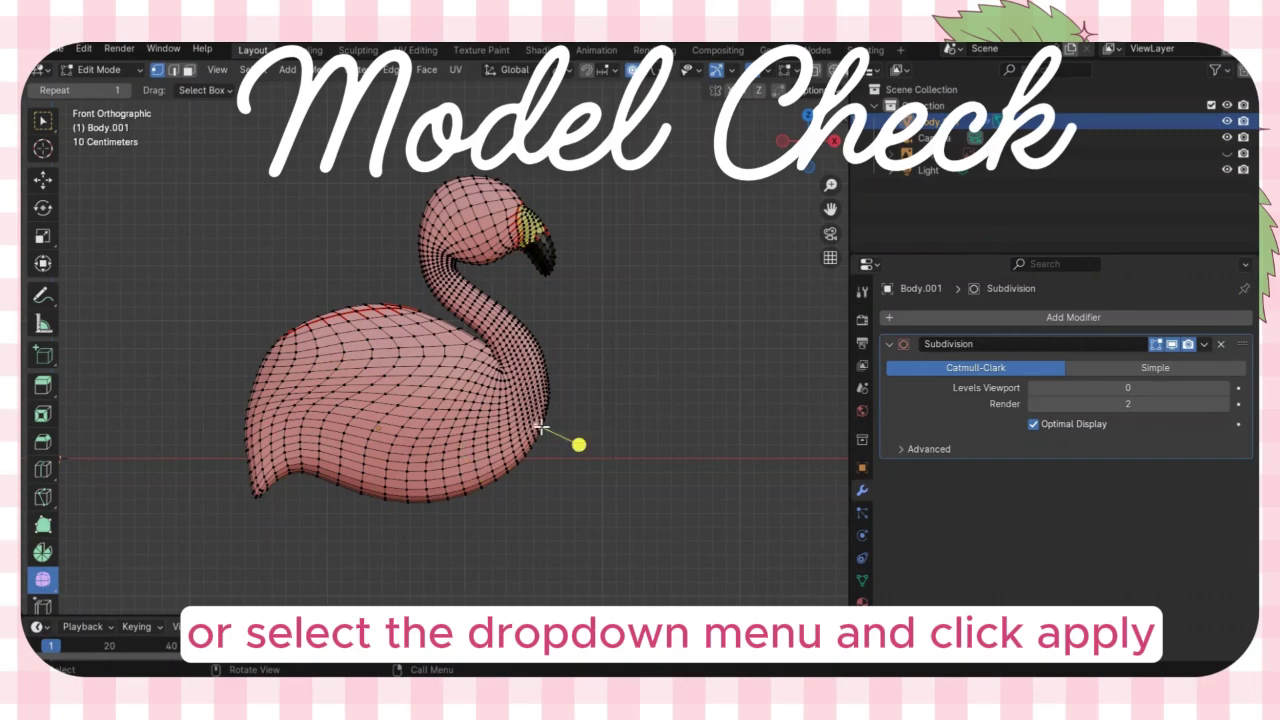
pyautogui.moveTo(675, 352); pyautogui.dragTo(631, 385, button='middle')
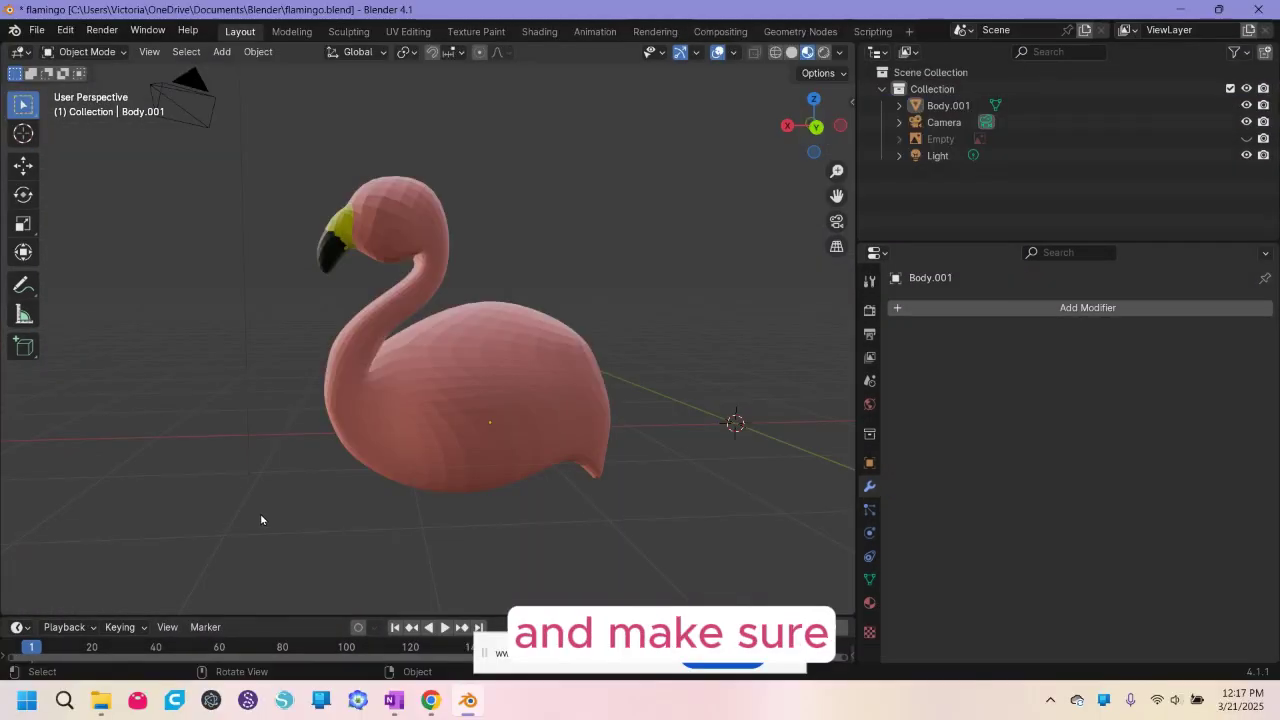
pyautogui.moveTo(260, 519); pyautogui.dragTo(619, 520, button='middle')
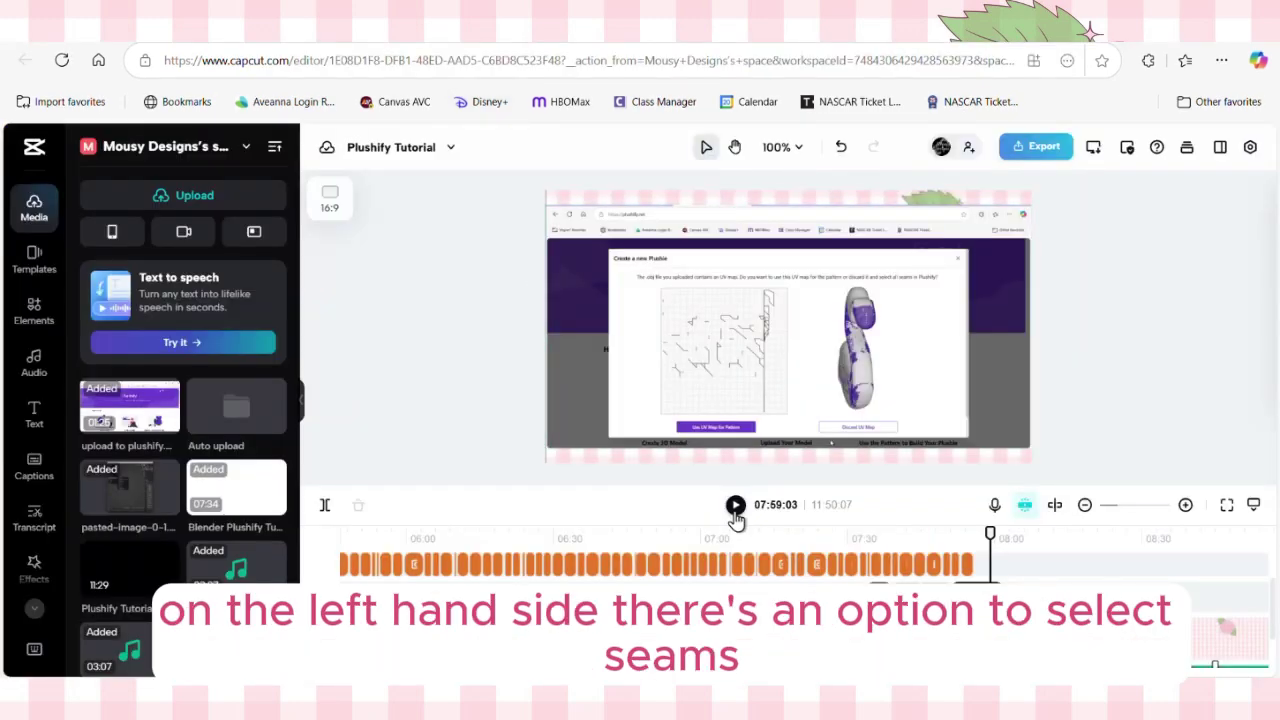
pyautogui.click(735, 506)
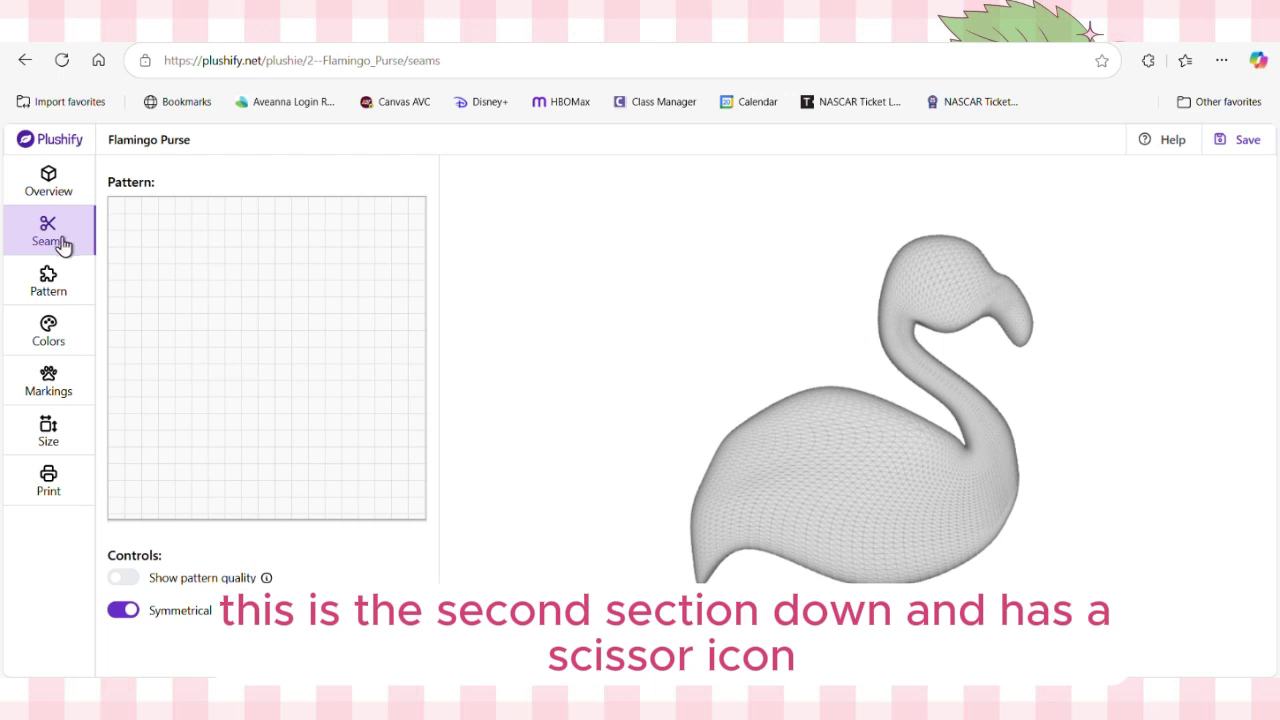
# Step: In Plushify, draw a seam along the centre of the flamingo's back from the tail to the base of the neck
pyautogui.moveTo(672, 447); pyautogui.dragTo(818, 668)
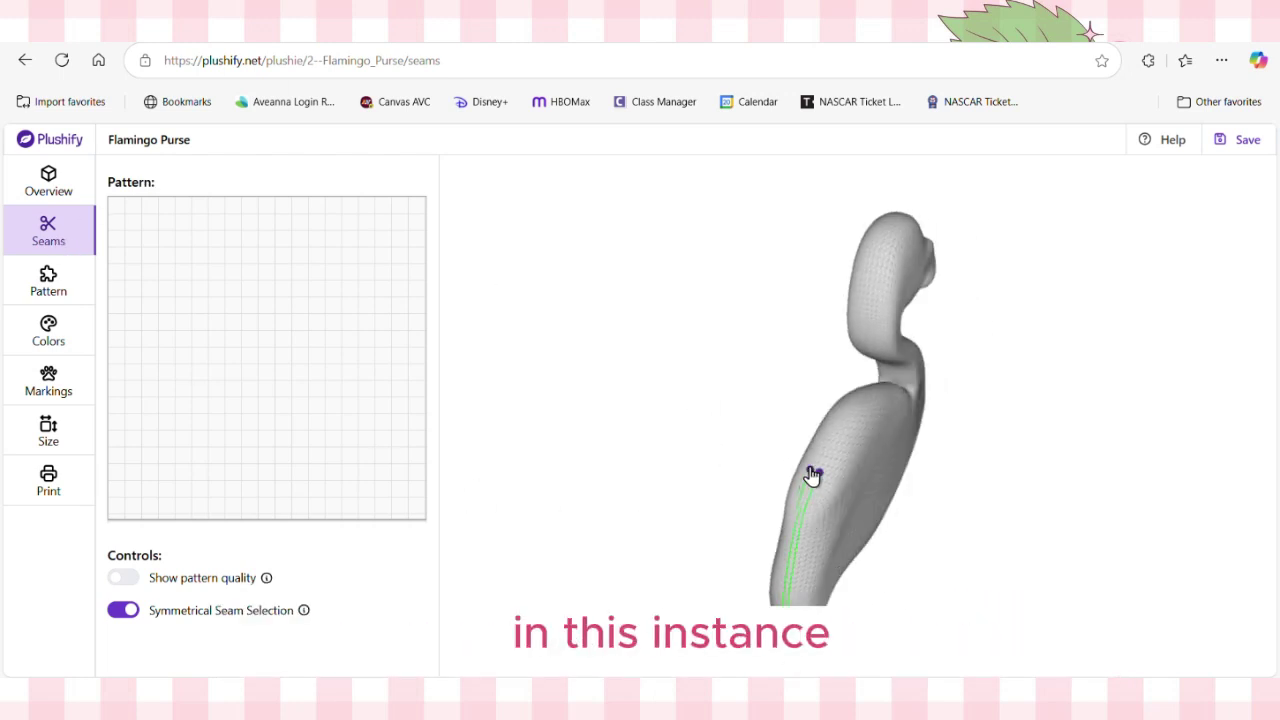
pyautogui.click(837, 432)
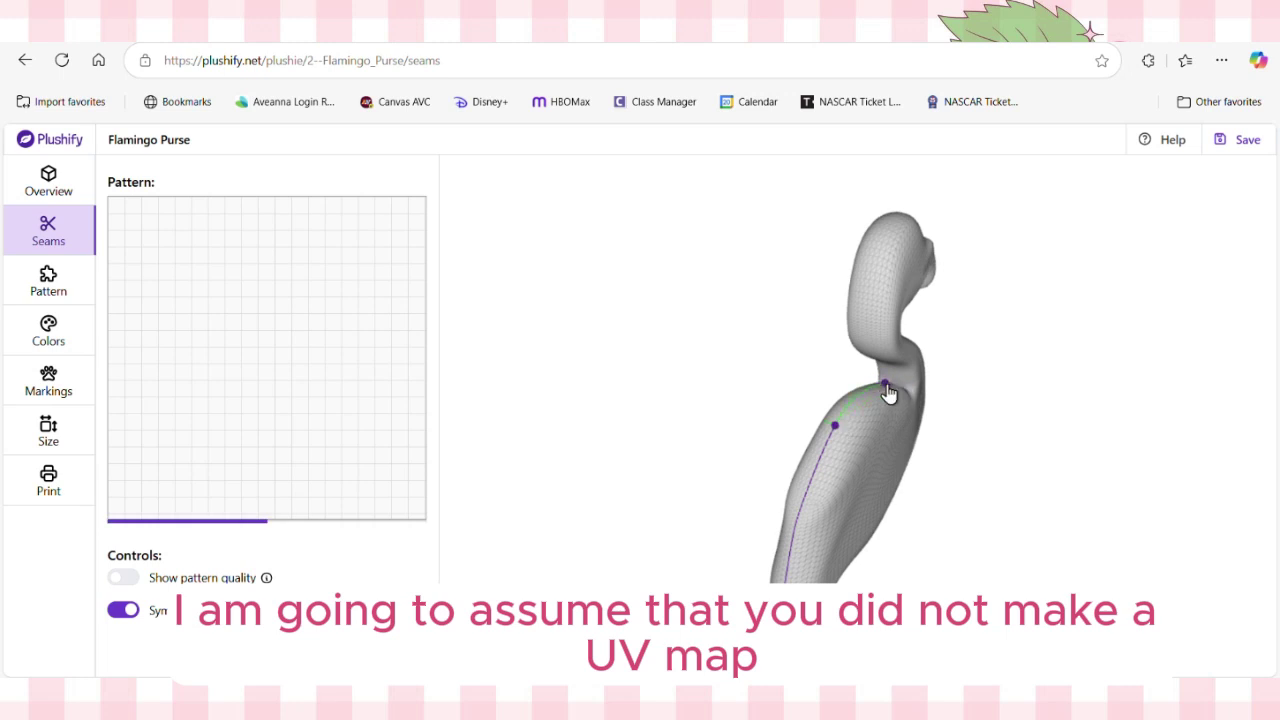
pyautogui.moveTo(889, 391); pyautogui.dragTo(654, 461)
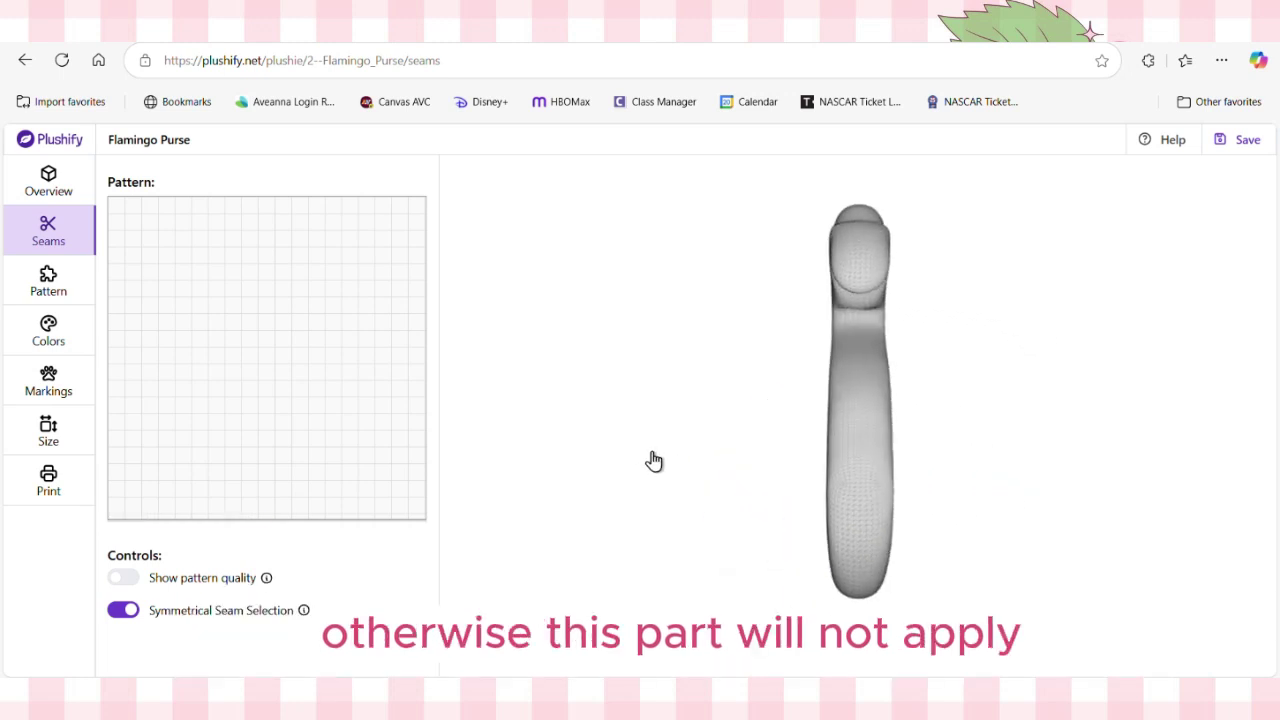
# Step: Draw a centre seam down the flamingo's chest from the neck to the underside of the body
pyautogui.click(859, 491)
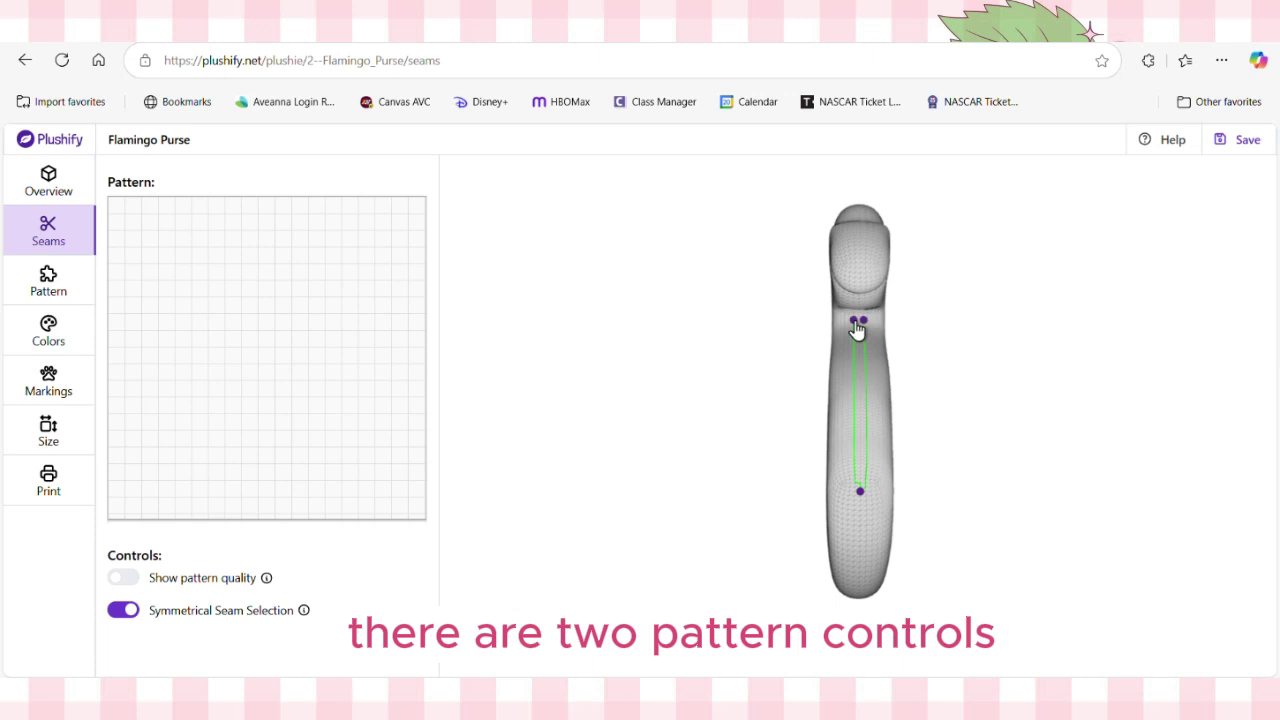
pyautogui.click(858, 322)
pyautogui.click(859, 493)
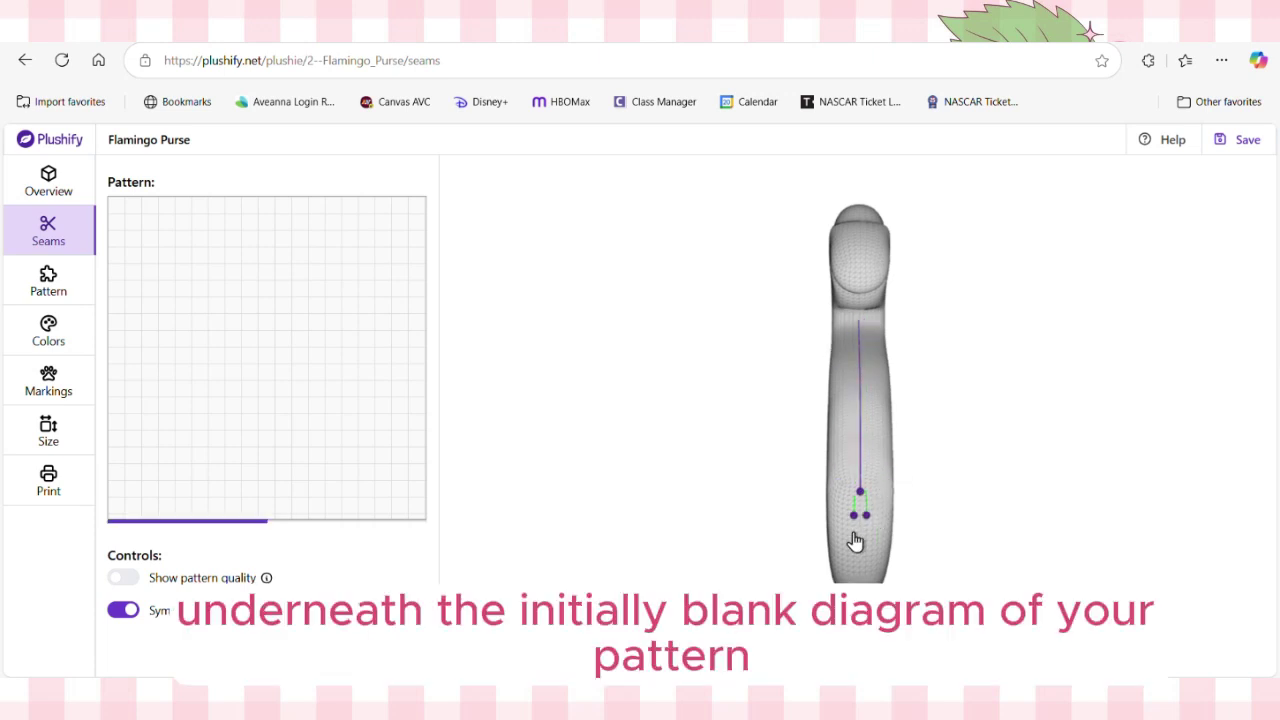
pyautogui.click(859, 590)
# Step: Continue the centre seam along the belly to the tip of the tail
pyautogui.moveTo(791, 580); pyautogui.dragTo(900, 477)
pyautogui.click(950, 405)
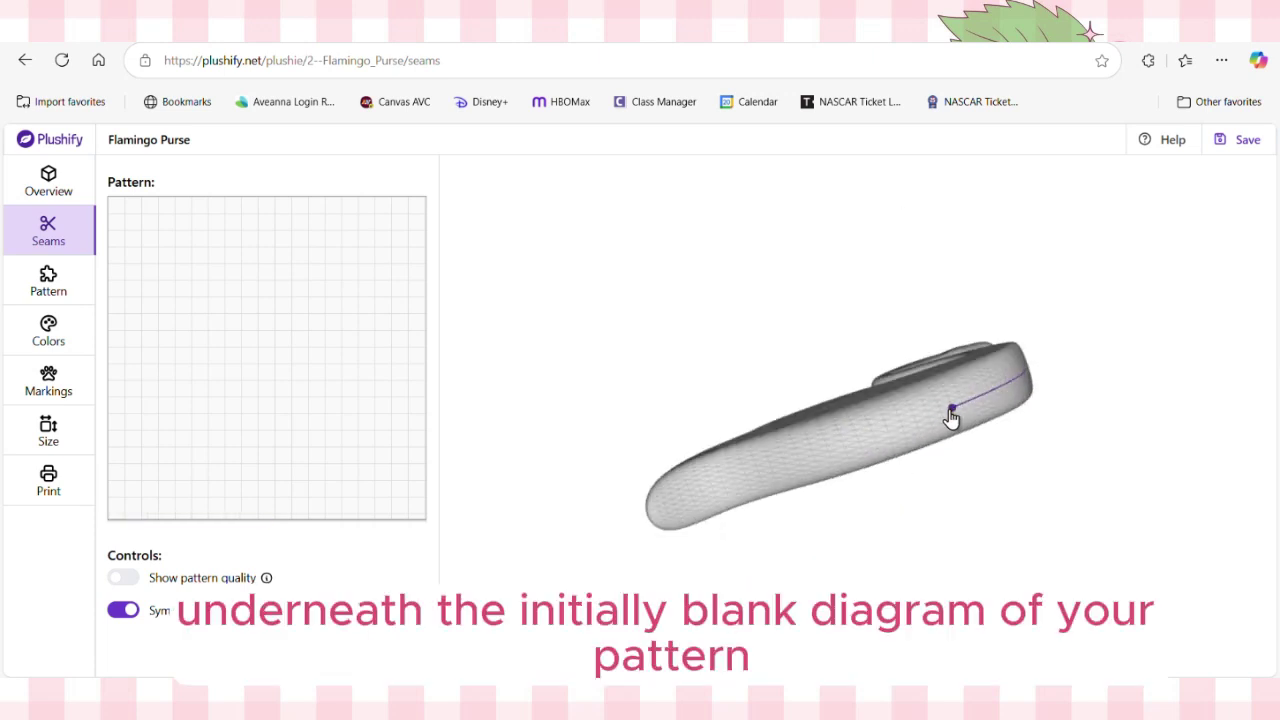
pyautogui.click(661, 523)
pyautogui.moveTo(657, 531); pyautogui.dragTo(886, 537)
pyautogui.moveTo(778, 532); pyautogui.dragTo(937, 329)
pyautogui.click(884, 284)
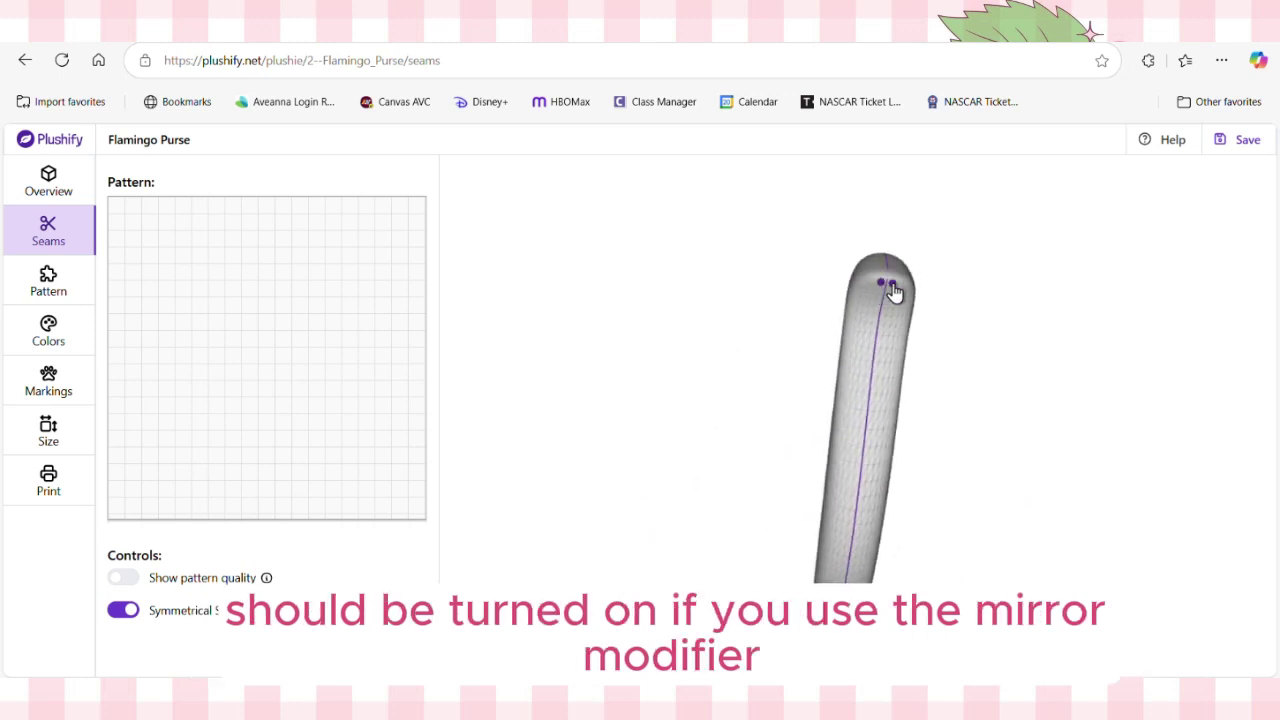
# Step: Draw a centre seam down the back of the flamingo's neck toward its base
pyautogui.moveTo(894, 274); pyautogui.dragTo(1020, 409)
pyautogui.scroll(3, 997, 400)
pyautogui.click(885, 218)
pyautogui.click(921, 324)
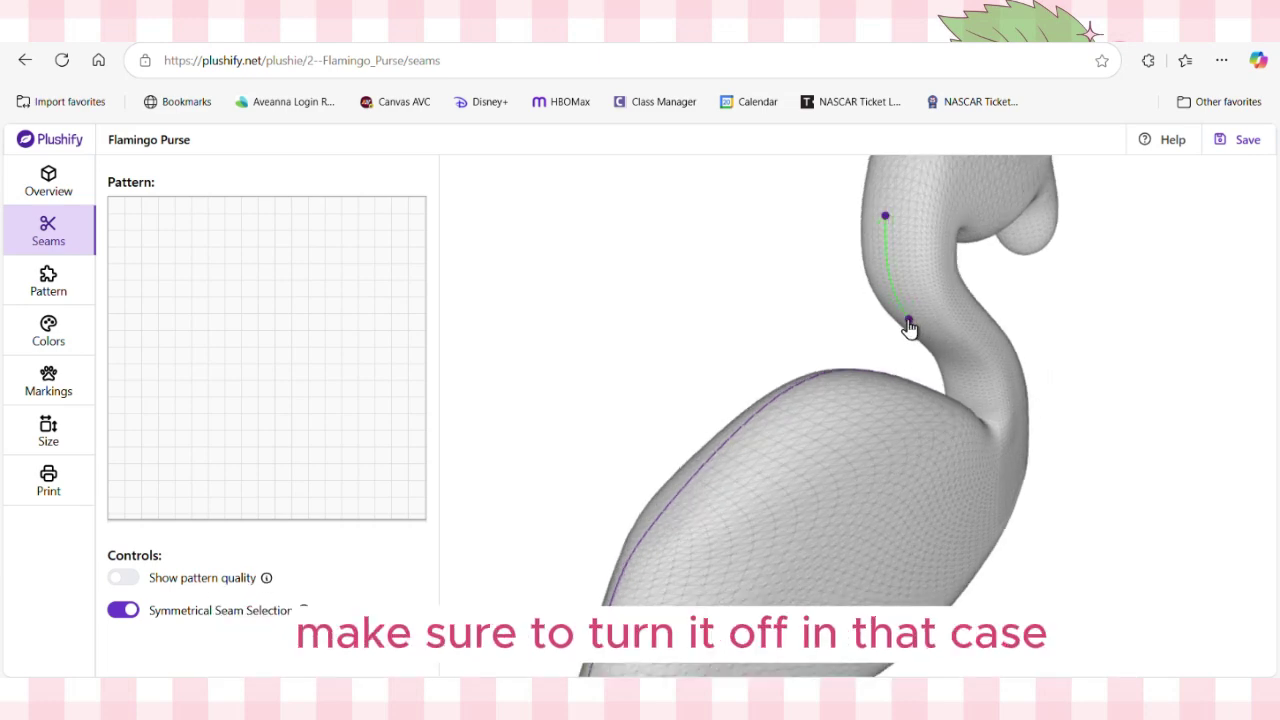
pyautogui.click(945, 358)
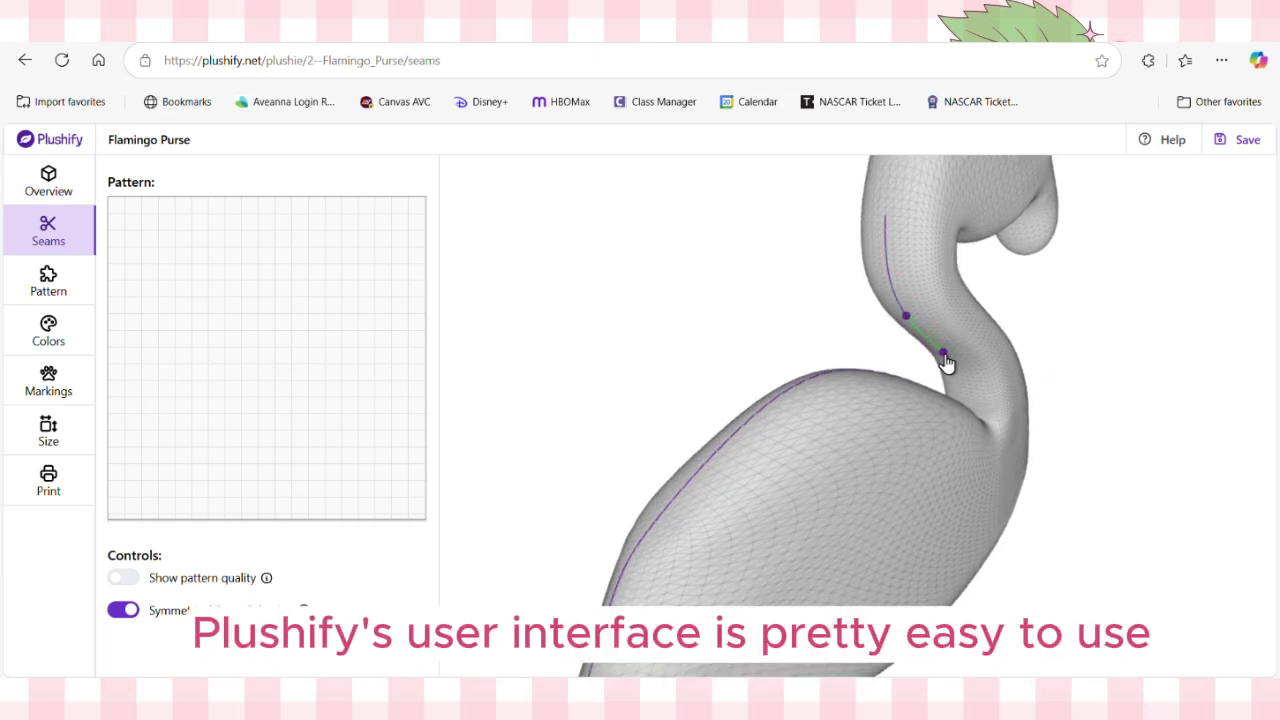
pyautogui.click(967, 398)
# Step: Join the seam on the back of the neck to the back seam where the neck meets the body
pyautogui.moveTo(882, 434); pyautogui.dragTo(985, 440)
pyautogui.scroll(3, 720, 390)
pyautogui.moveTo(718, 390); pyautogui.dragTo(729, 406)
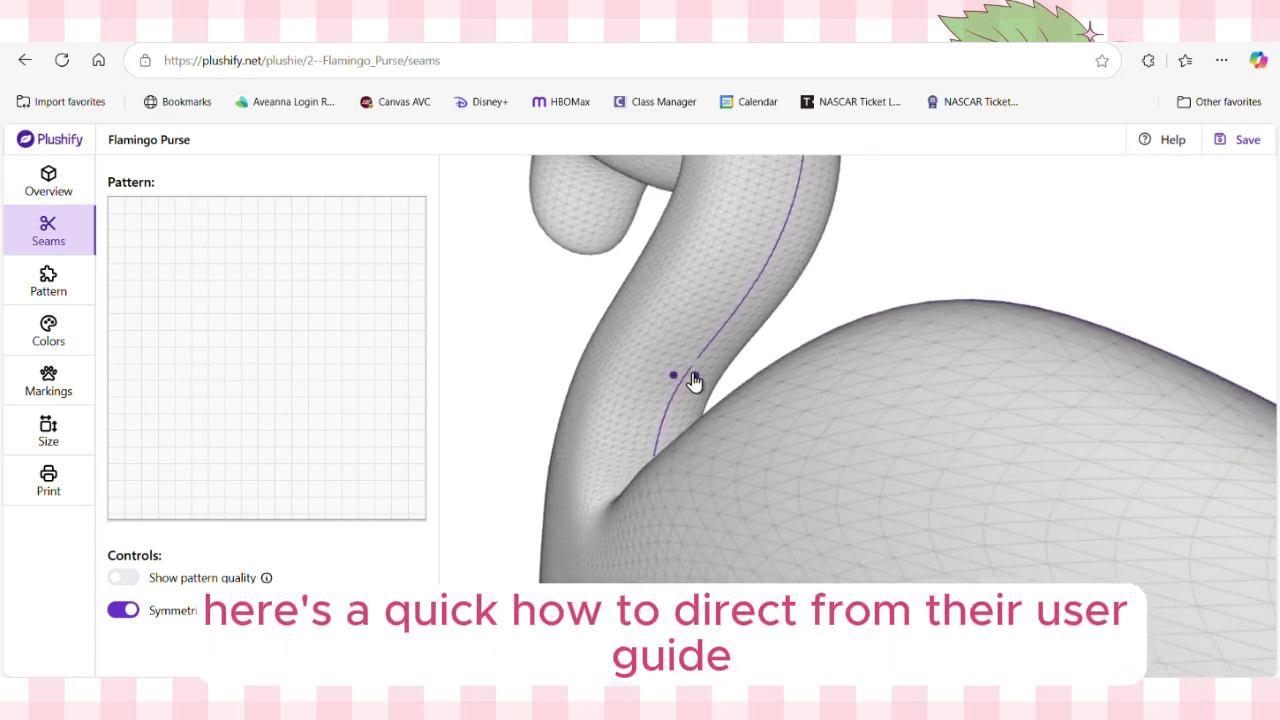
pyautogui.moveTo(700, 363); pyautogui.dragTo(573, 517)
pyautogui.click(474, 550)
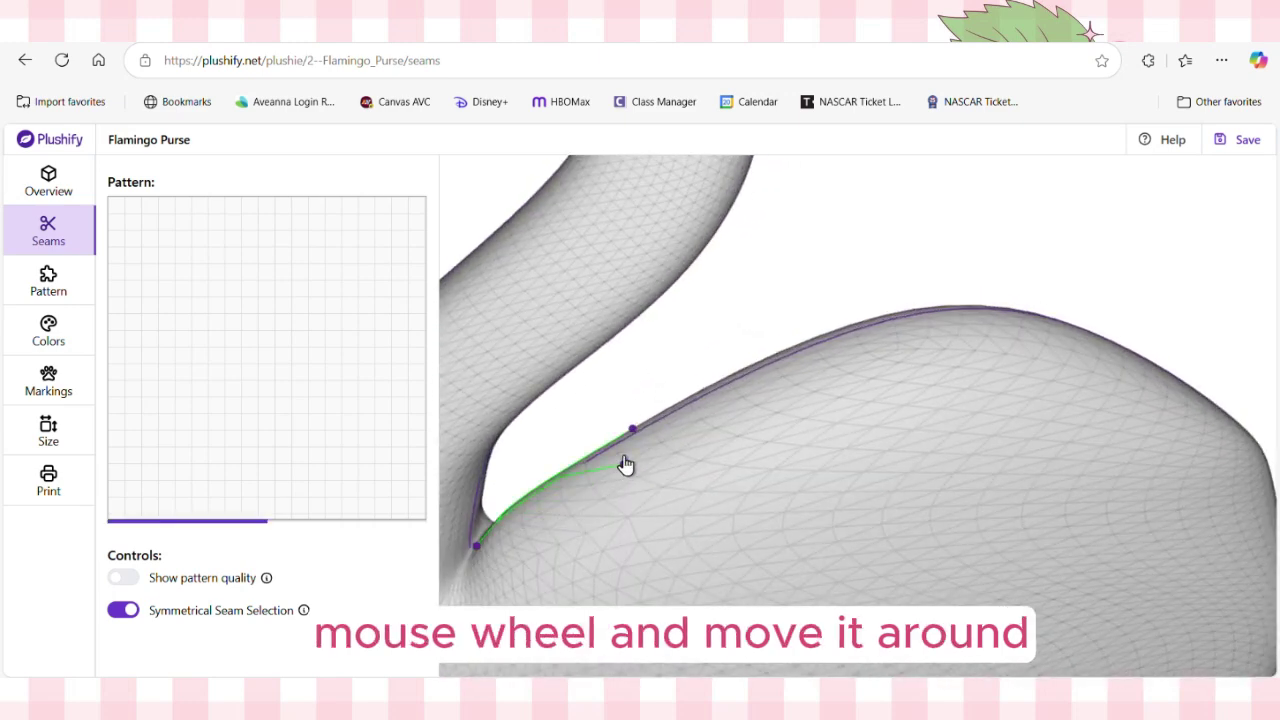
pyautogui.click(654, 431)
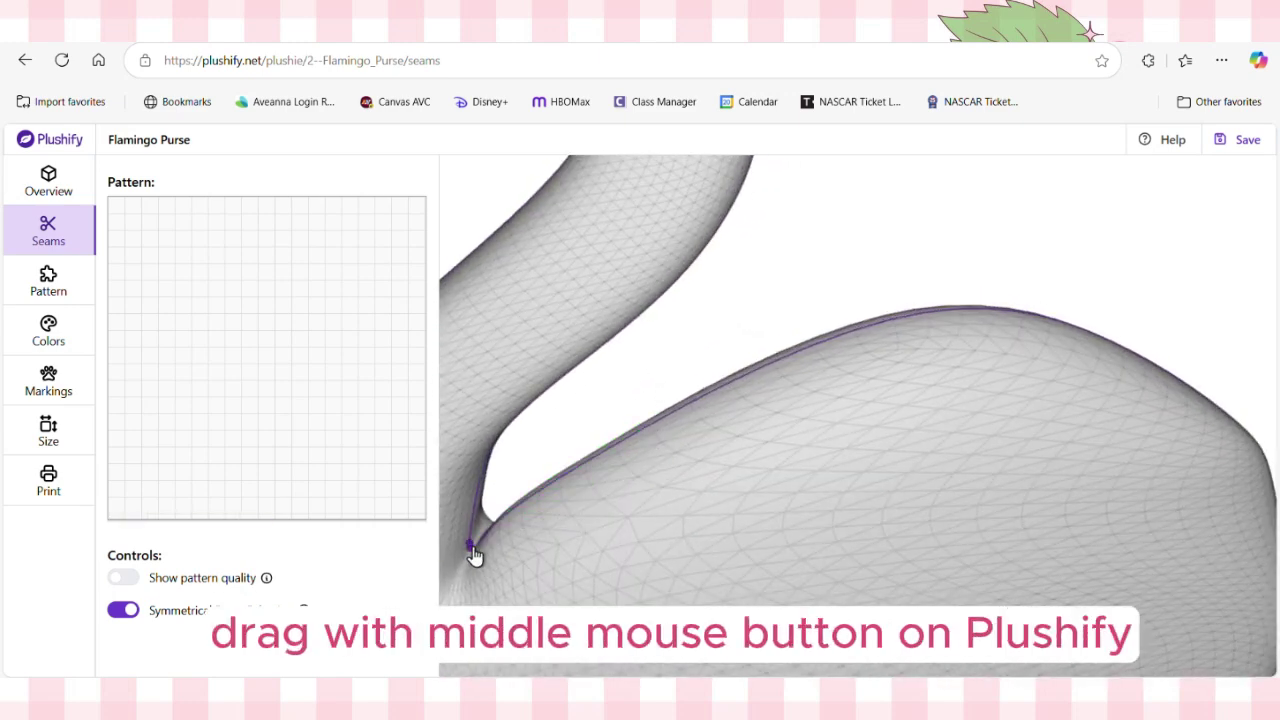
# Step: Extend the centre seam from the back of the neck up over the top of the flamingo's head
pyautogui.moveTo(481, 551); pyautogui.dragTo(706, 423, button='middle')
pyautogui.click(853, 273)
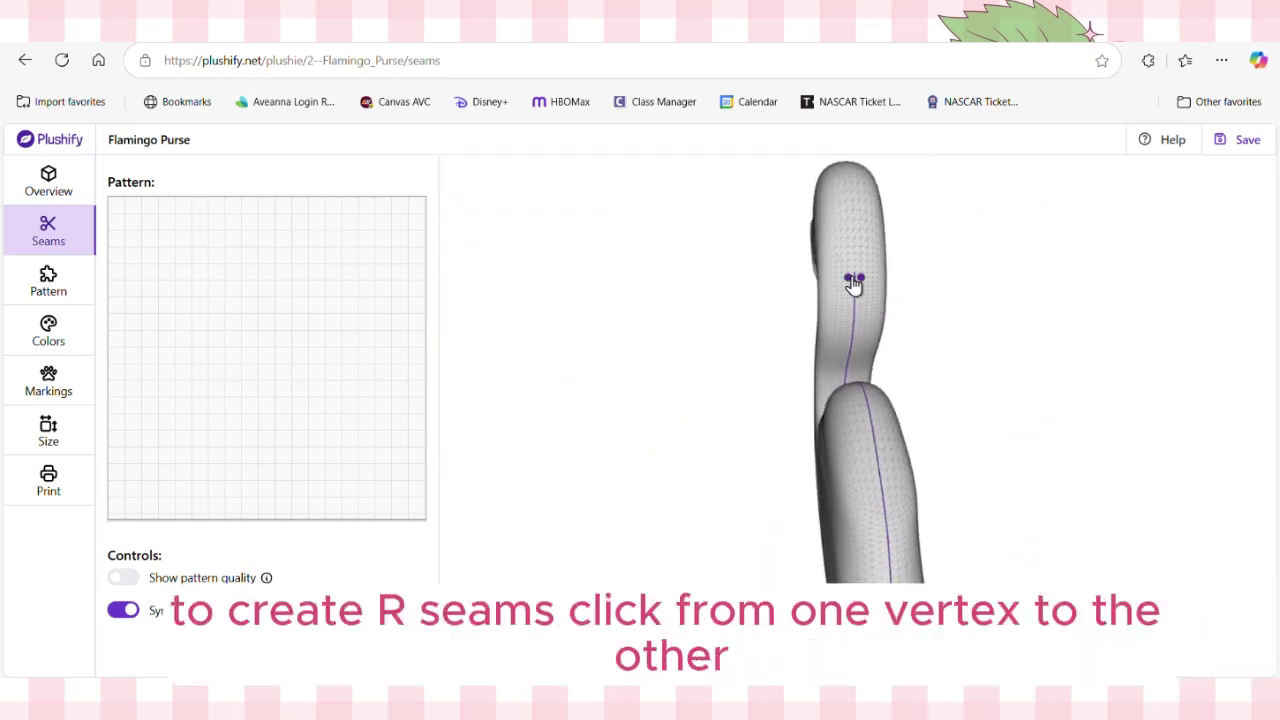
pyautogui.click(850, 172)
pyautogui.moveTo(849, 180); pyautogui.dragTo(886, 406)
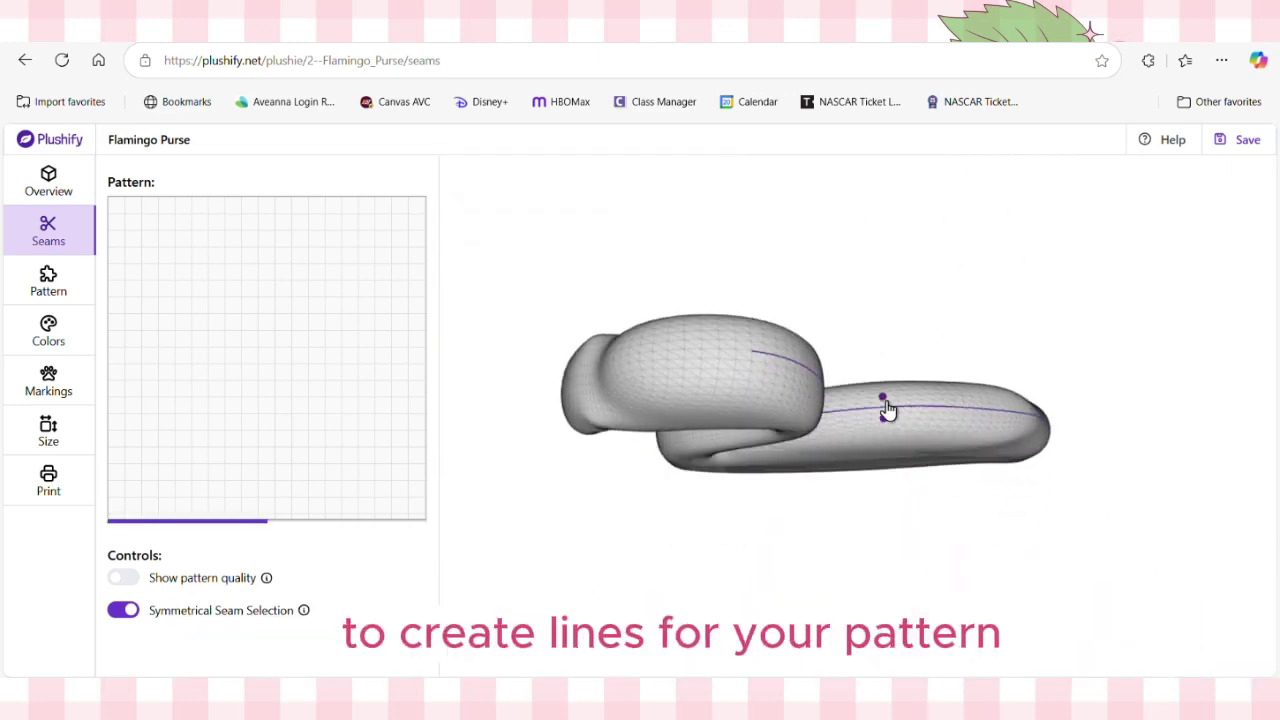
pyautogui.click(752, 352)
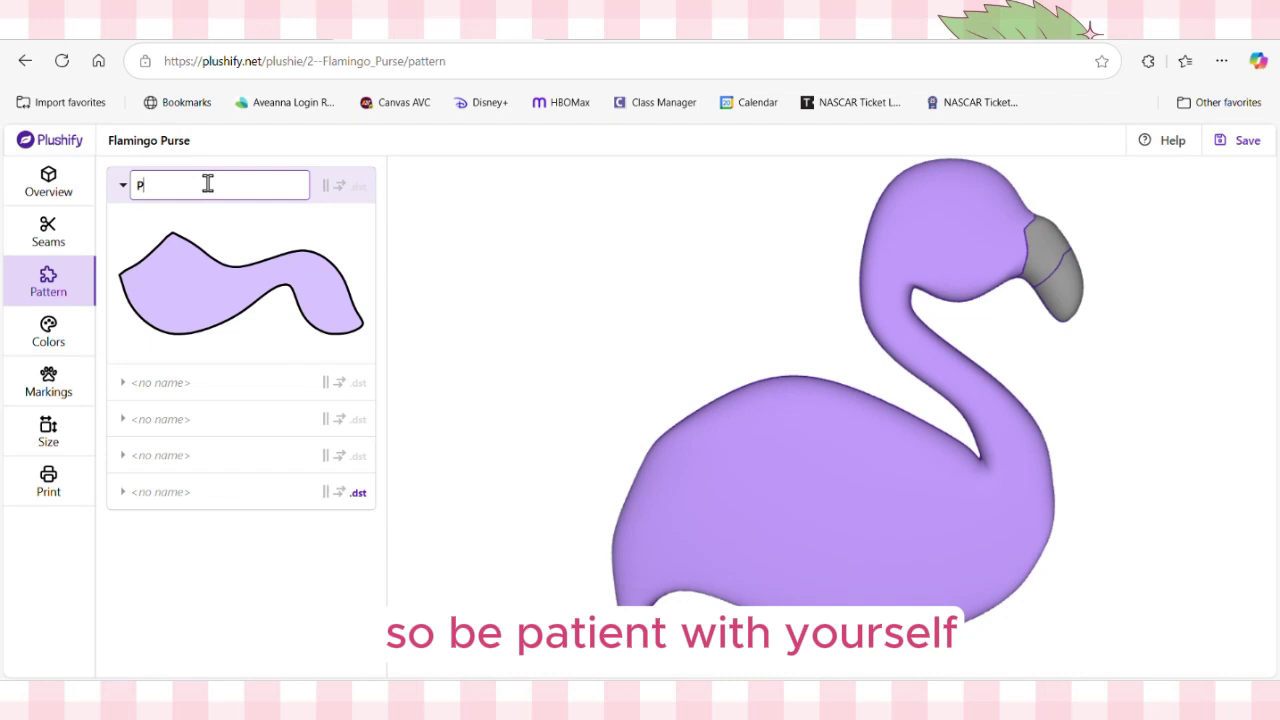
# Step: Name the pattern pieces Pink_A and Pink_B for the body, Beak_A and Beak_B for the beak base, and Front_Beak_black for the beak tip
pyautogui.click(210, 390)
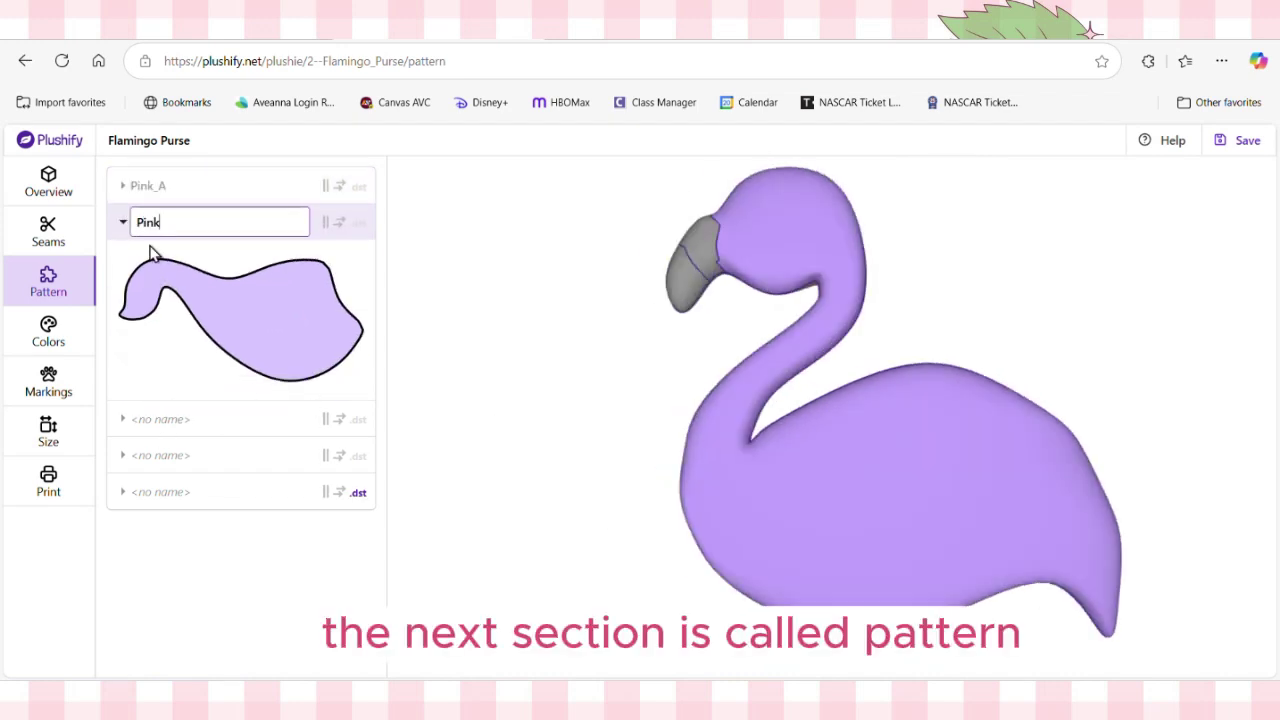
pyautogui.click(220, 420)
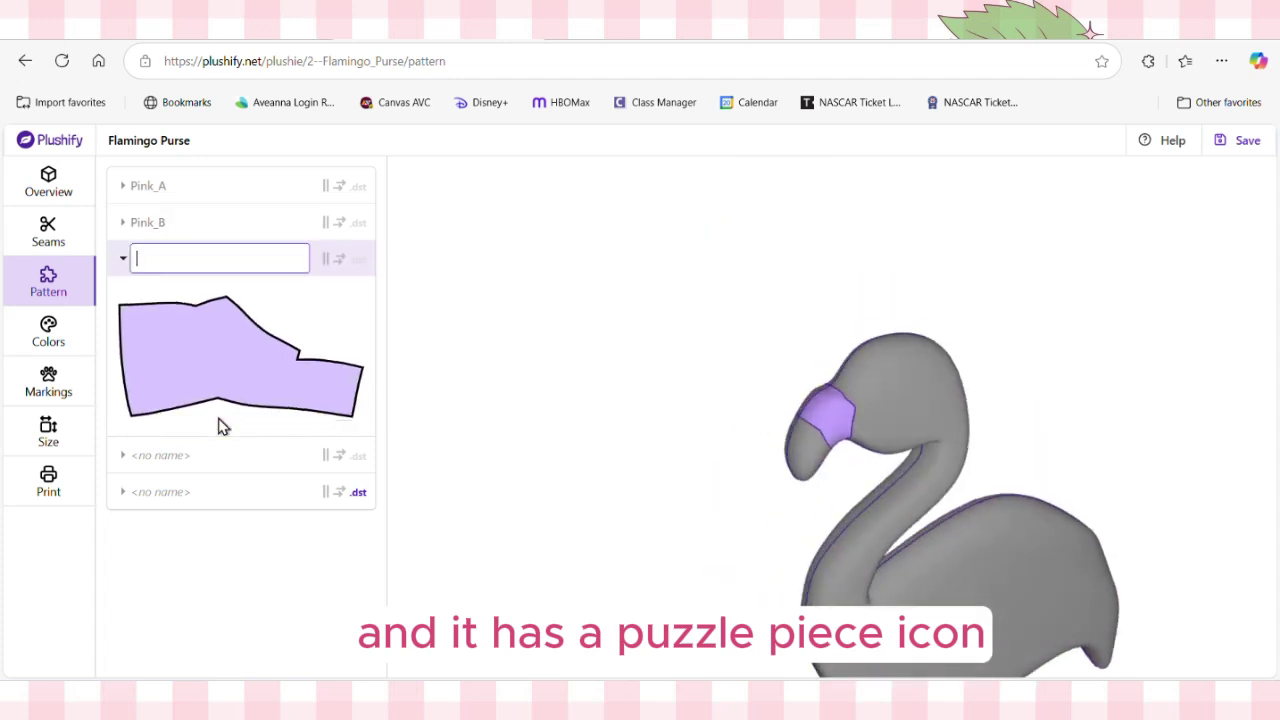
pyautogui.write('Beak_A')
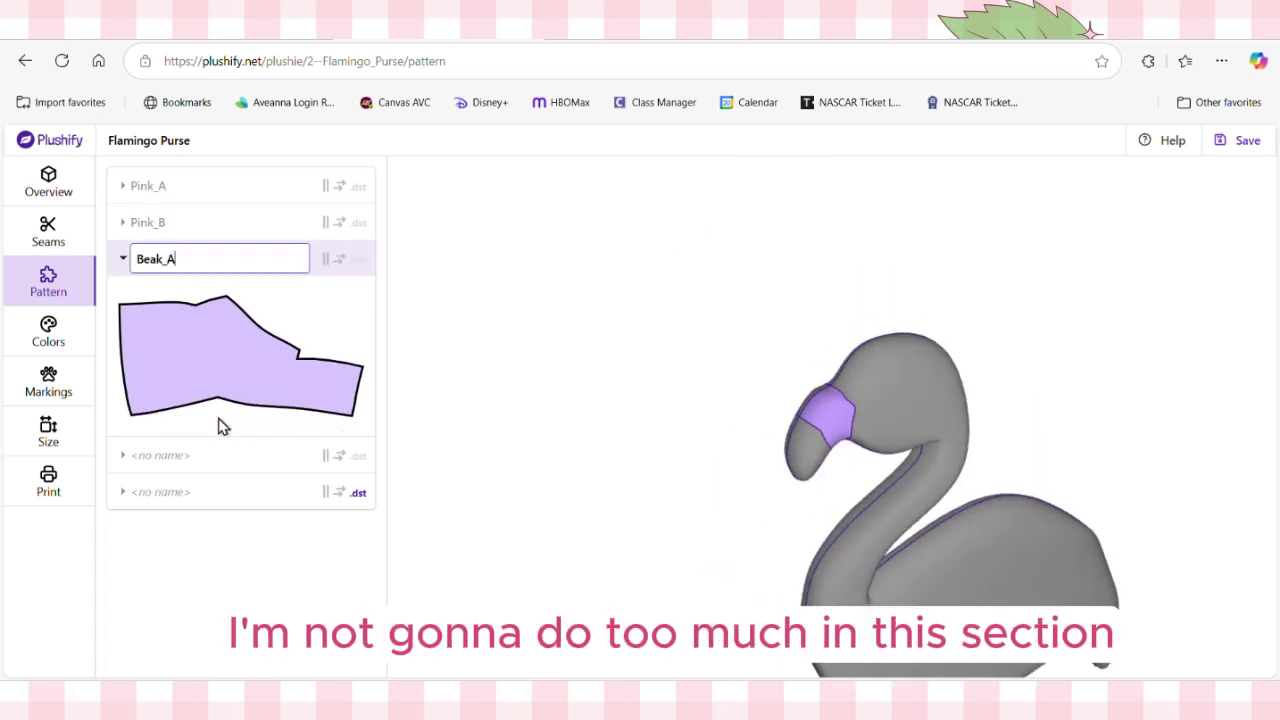
pyautogui.click(205, 460)
pyautogui.write('Beak_B')
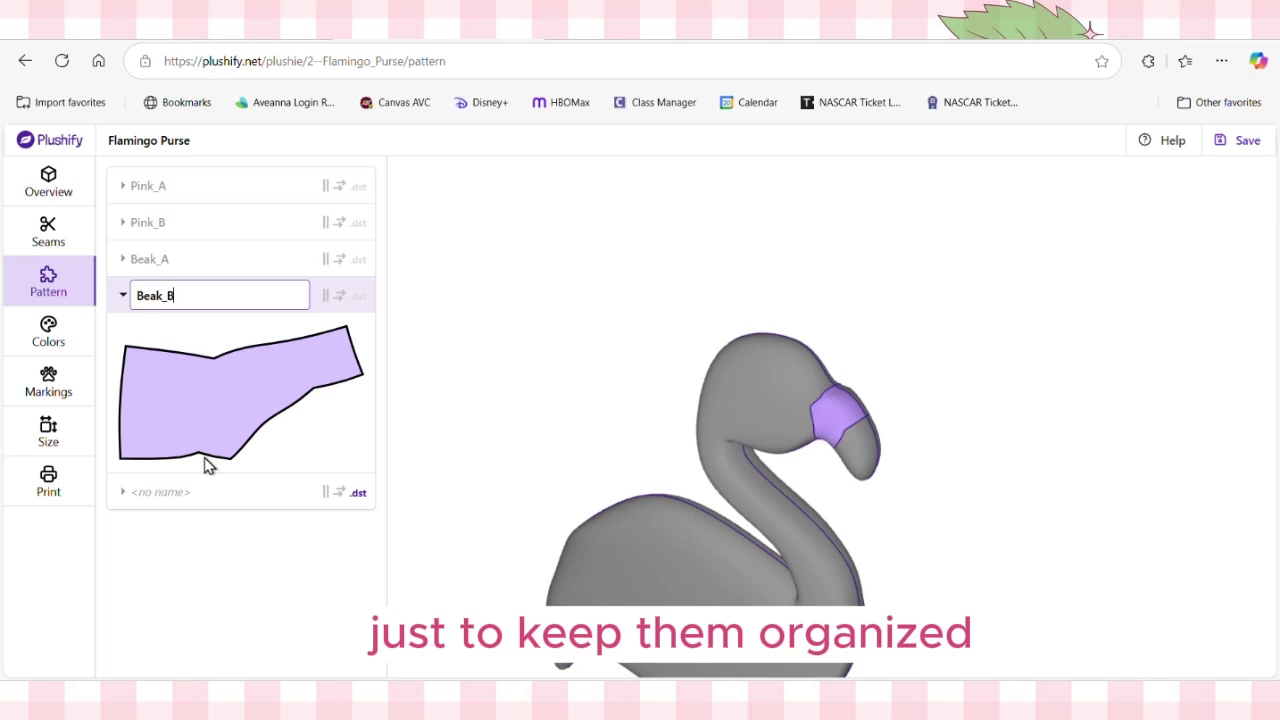
pyautogui.click(257, 500)
pyautogui.write('Beak_b')
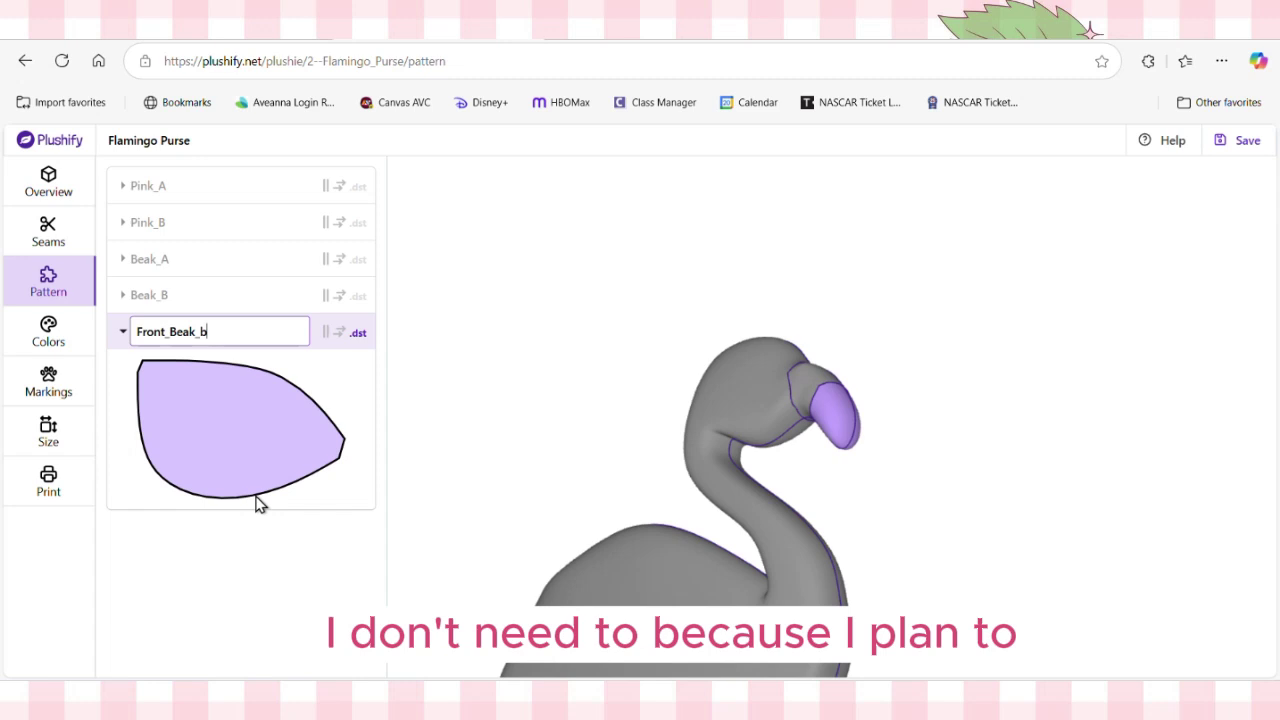
pyautogui.write('lack')
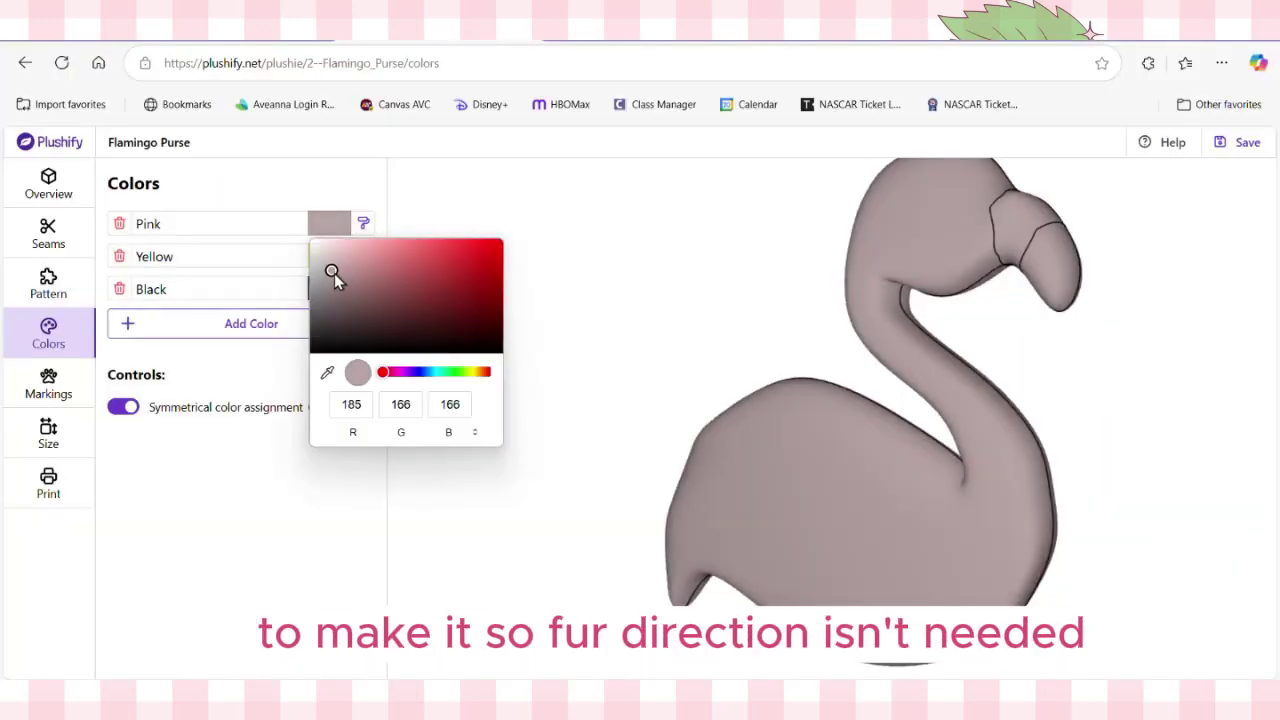
# Step: Change the Pink fabric colour to RGB 226, 131, 131
pyautogui.moveTo(335, 277); pyautogui.dragTo(395, 271)
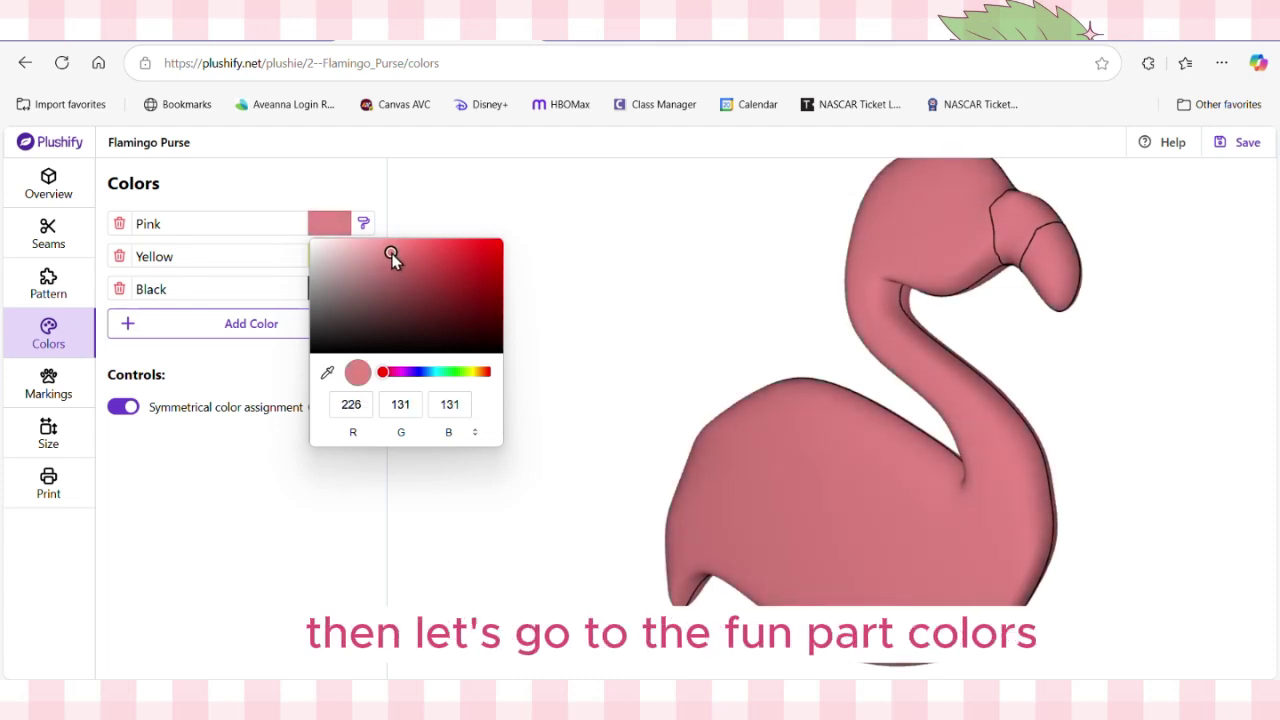
pyautogui.click(226, 513)
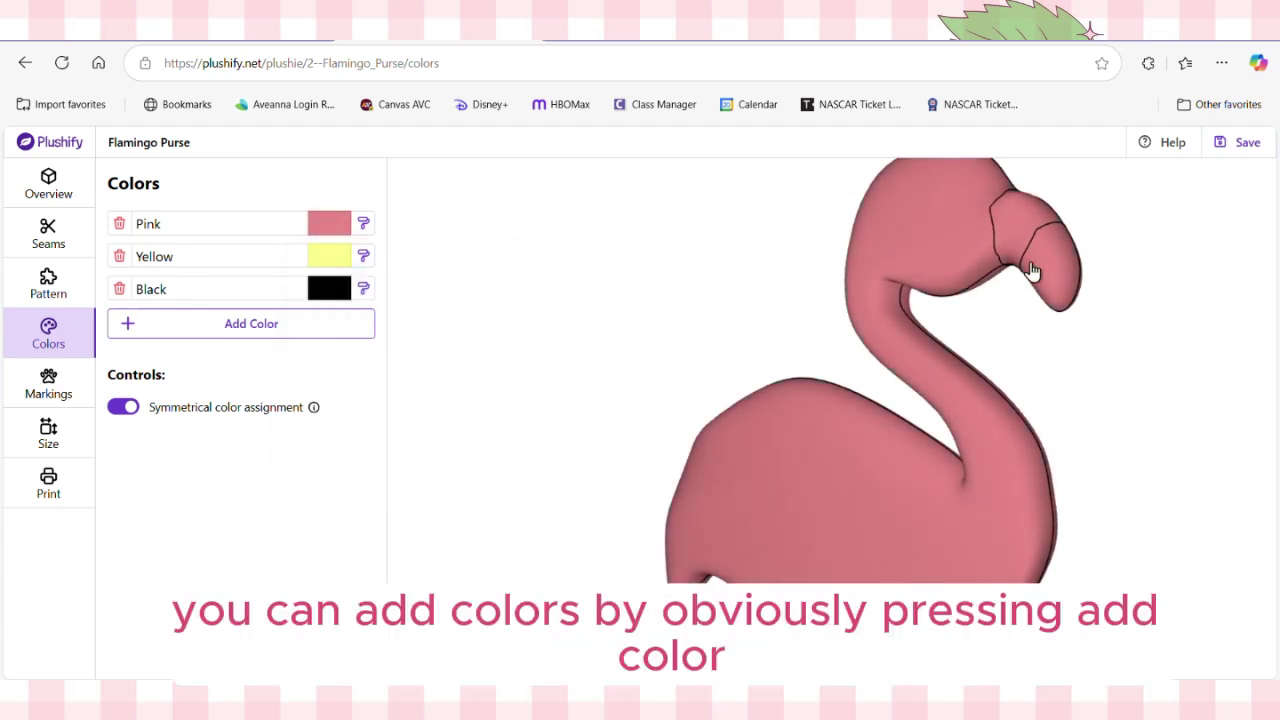
# Step: Apply Yellow to the base of the flamingo's beak and Black to the beak tip
pyautogui.click(363, 258)
pyautogui.click(1006, 250)
pyautogui.moveTo(1006, 250)
pyautogui.mouseDown()
pyautogui.moveTo(967, 400)
pyautogui.moveTo(886, 403)
pyautogui.moveTo(896, 400)
pyautogui.mouseUp()
pyautogui.click(654, 303)
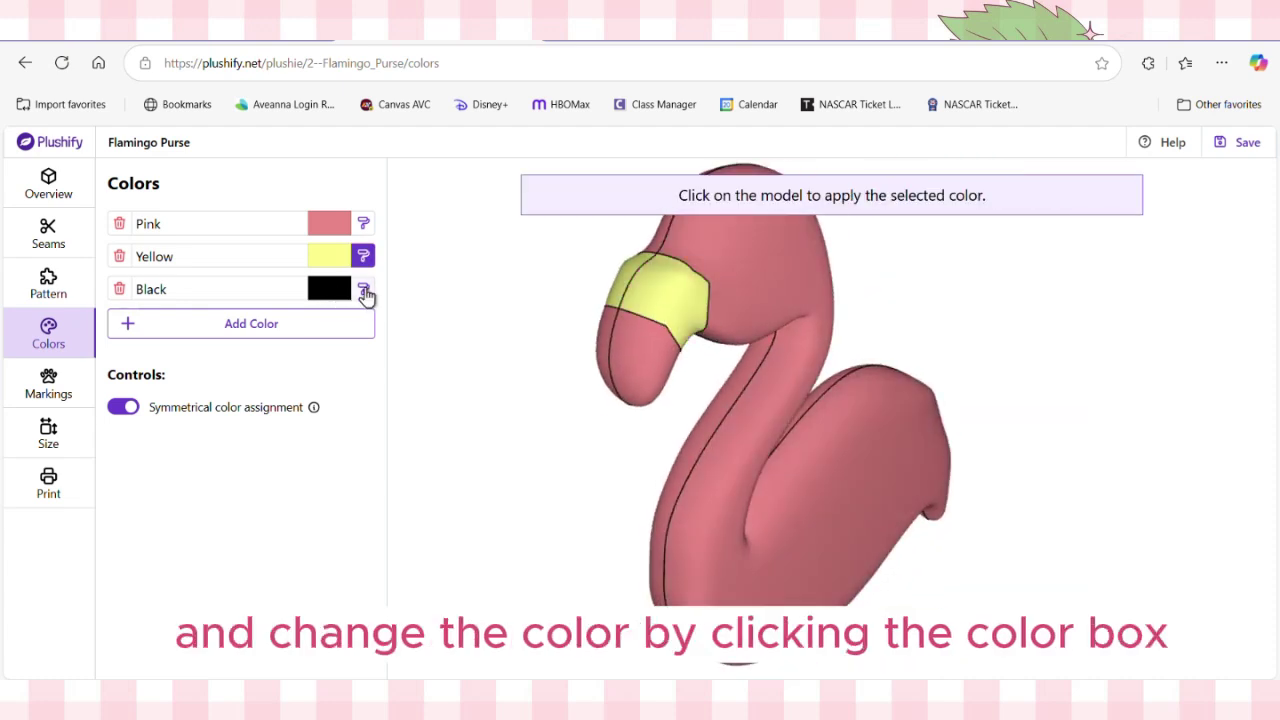
pyautogui.click(364, 290)
pyautogui.click(617, 344)
pyautogui.moveTo(523, 437)
pyautogui.mouseDown()
pyautogui.moveTo(665, 486)
pyautogui.moveTo(694, 477)
pyautogui.mouseUp()
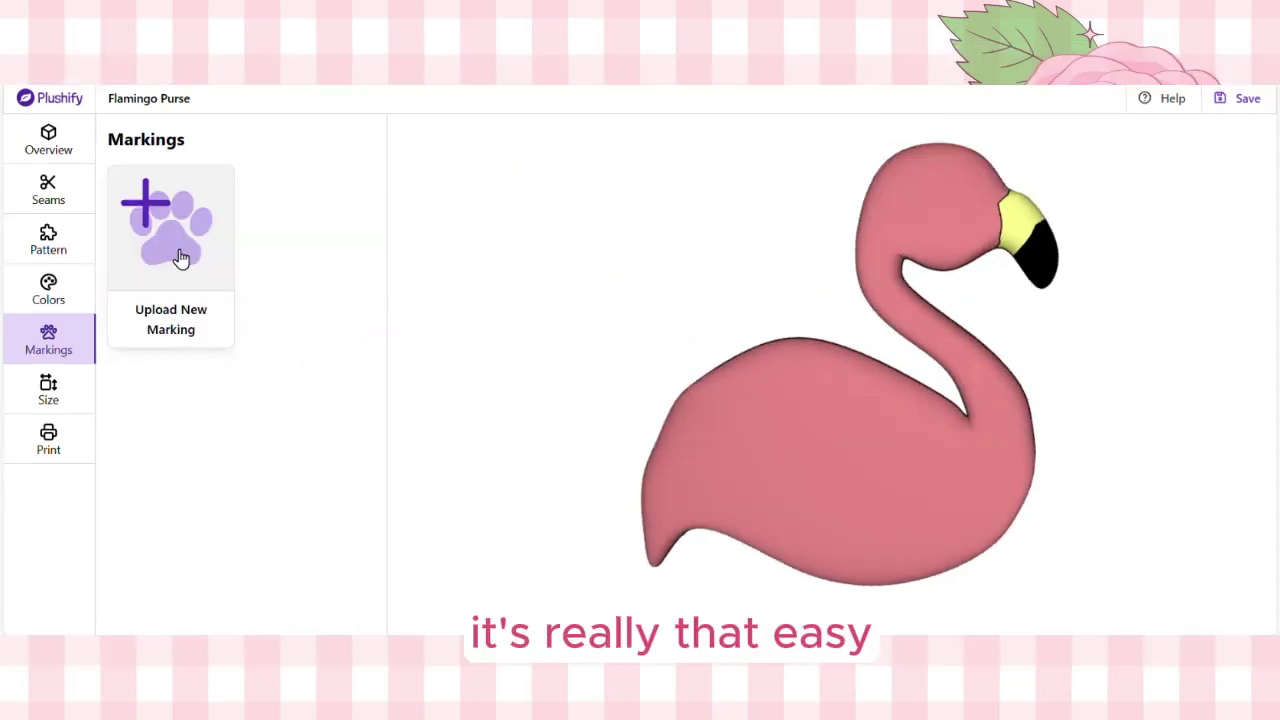
# Step: Upload eyeliner.png as a new marking and add it to the flamingo model
pyautogui.click(180, 251)
pyautogui.click(192, 140)
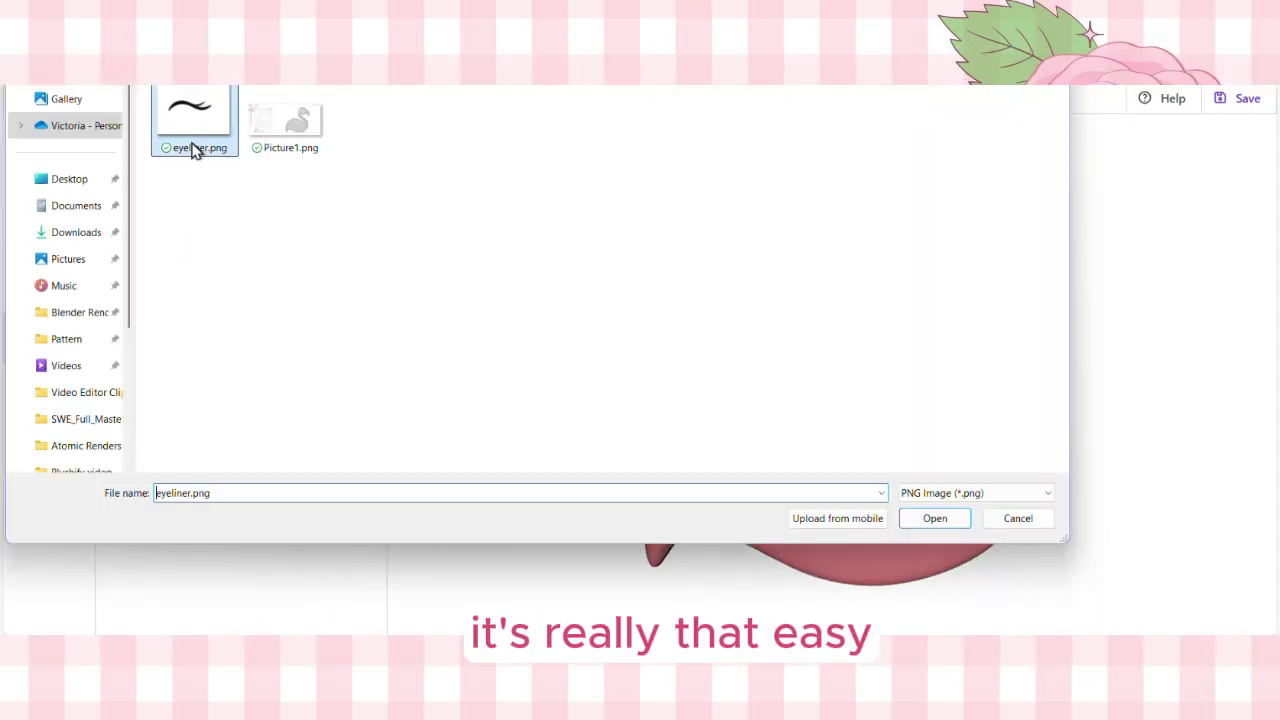
pyautogui.click(935, 518)
pyautogui.click(311, 308)
pyautogui.scroll(5, 980, 222)
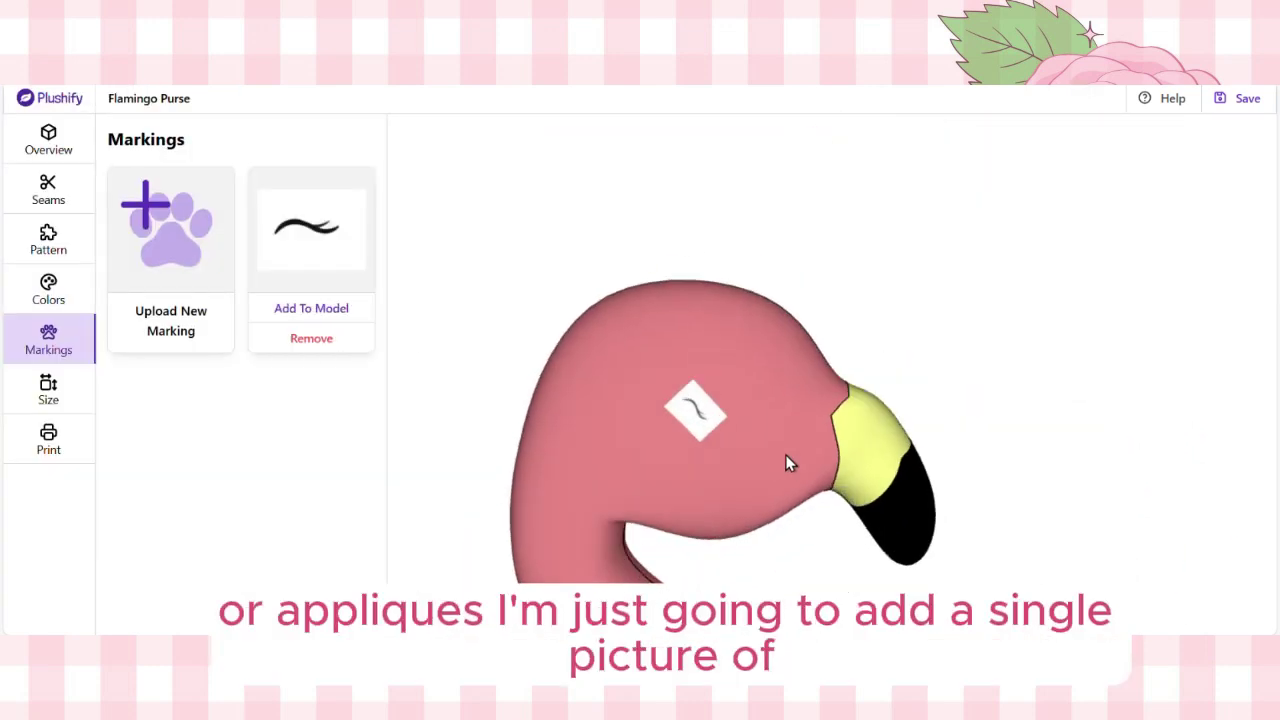
# Step: Rotate, resize and place the eyeliner marking at the eye position on both sides of the flamingo's head
pyautogui.click(704, 430)
pyautogui.moveTo(704, 450); pyautogui.dragTo(792, 370)
pyautogui.doubleClick(687, 422)
pyautogui.moveTo(683, 414); pyautogui.dragTo(691, 426)
pyautogui.moveTo(1124, 378); pyautogui.dragTo(841, 401)
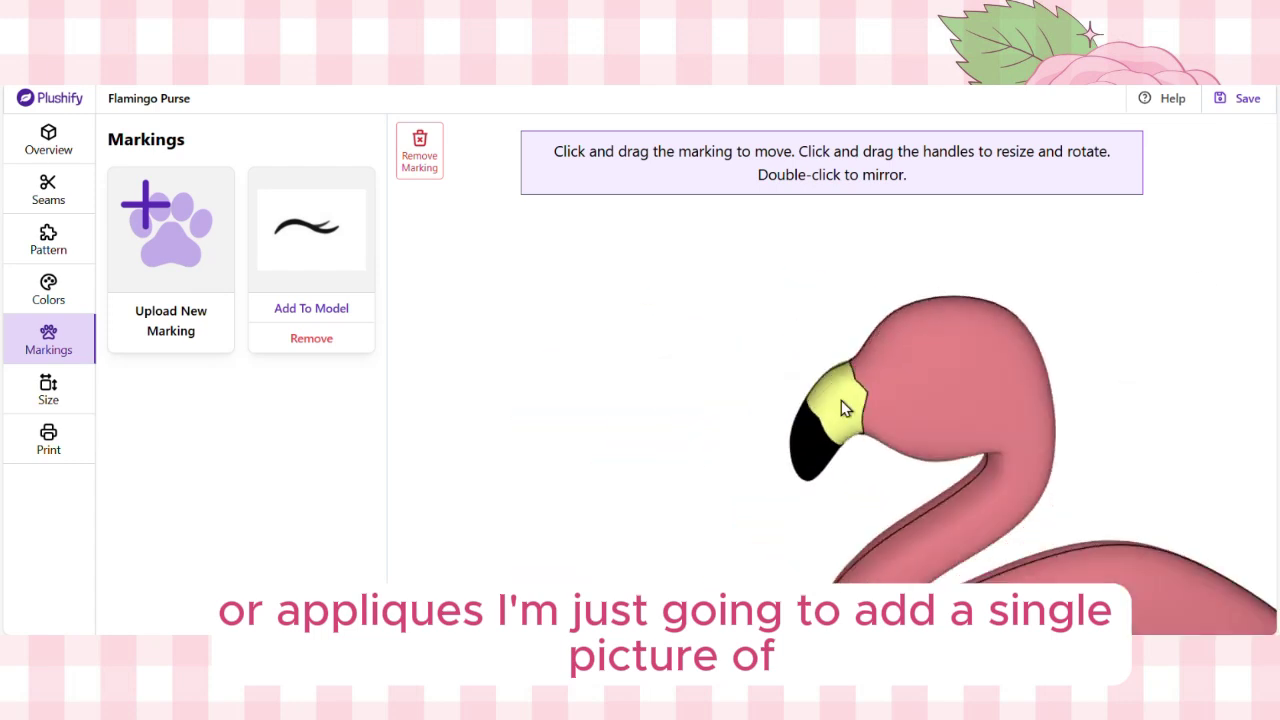
pyautogui.moveTo(972, 378); pyautogui.dragTo(906, 350)
pyautogui.moveTo(690, 390)
pyautogui.mouseDown()
pyautogui.moveTo(897, 406)
pyautogui.moveTo(713, 379)
pyautogui.mouseUp()
pyautogui.moveTo(620, 366); pyautogui.dragTo(949, 391)
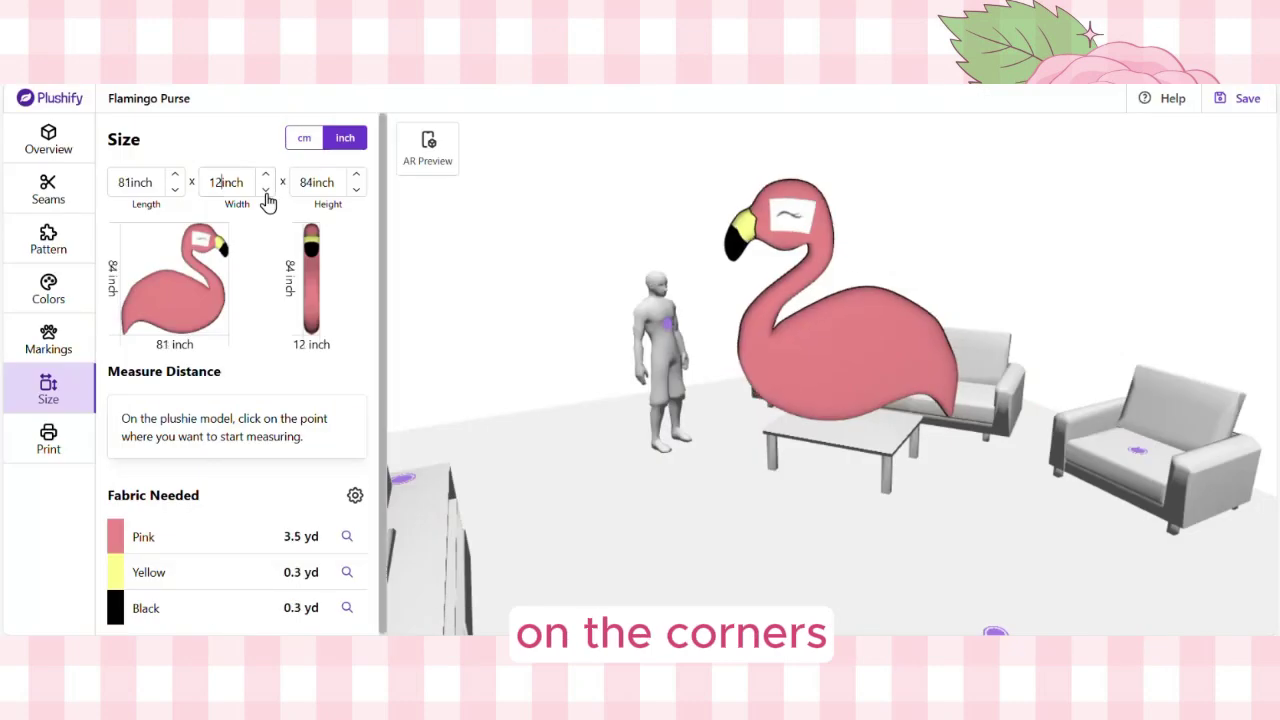
# Step: Scale the plushie down to 14 × 2 × 14 inches by reducing its width, and preview it at the mannequin
pyautogui.click(265, 190)
pyautogui.click(265, 190)
pyautogui.click(265, 190)
pyautogui.click(265, 190)
pyautogui.click(265, 190)
pyautogui.click(265, 190)
pyautogui.click(265, 190)
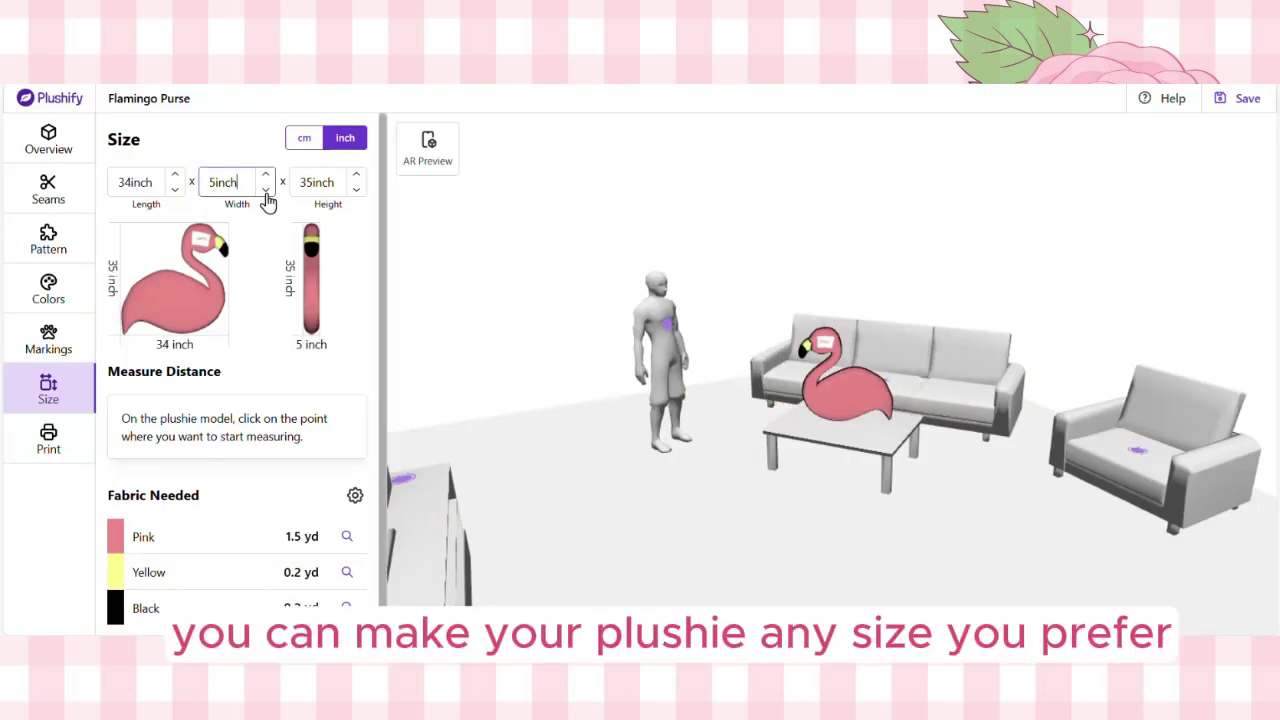
pyautogui.click(266, 191)
pyautogui.click(266, 191)
pyautogui.click(266, 191)
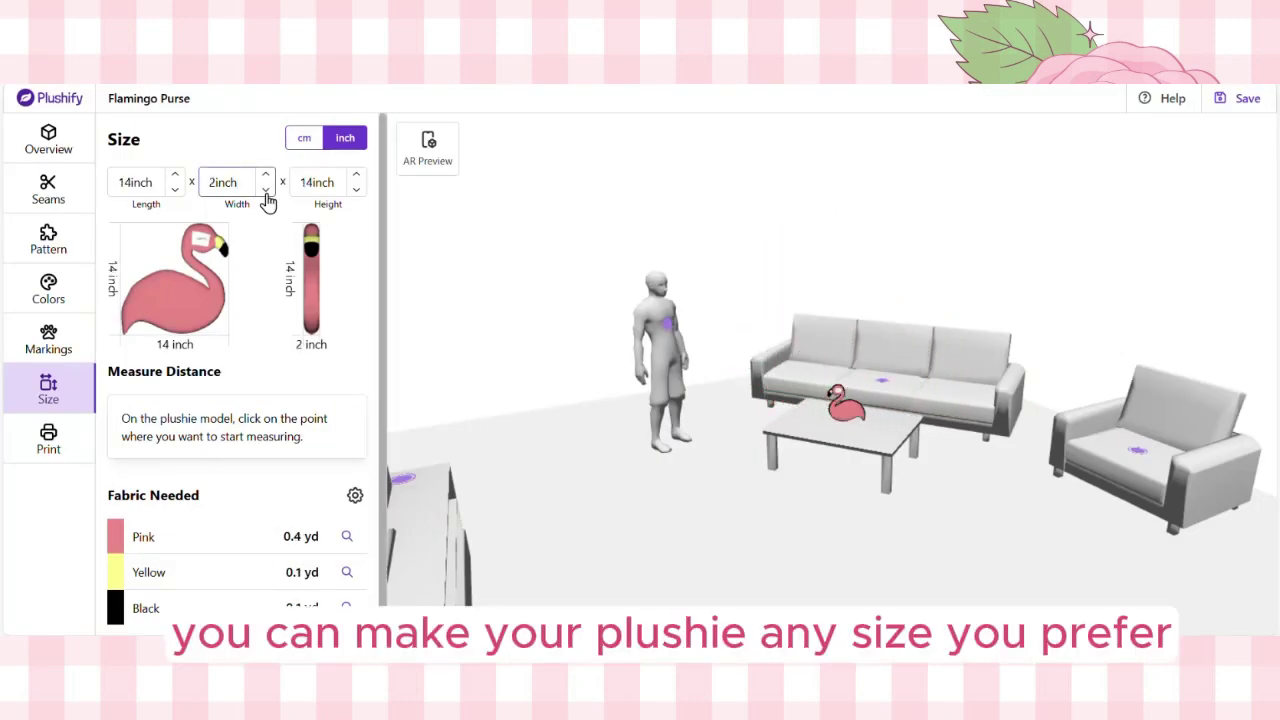
pyautogui.click(668, 337)
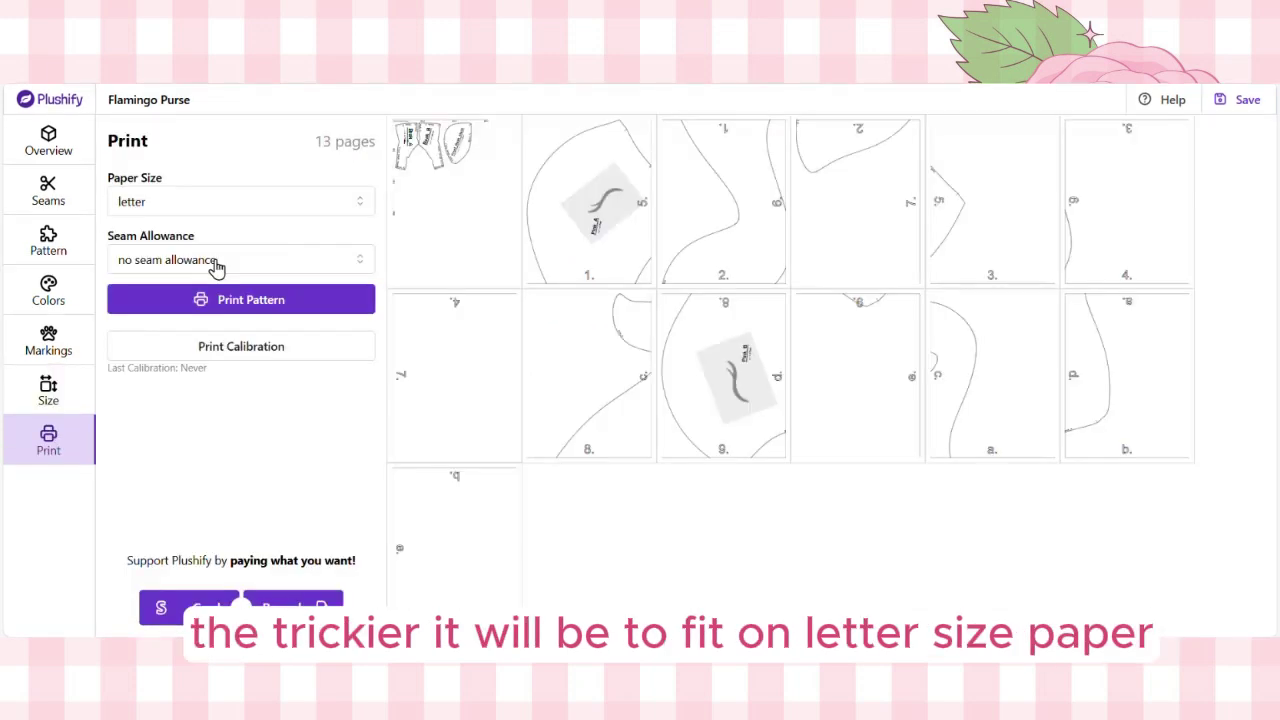
# Step: Try seam allowances of 1/8 inch and 1/4 inch on the printable pattern
pyautogui.click(216, 265)
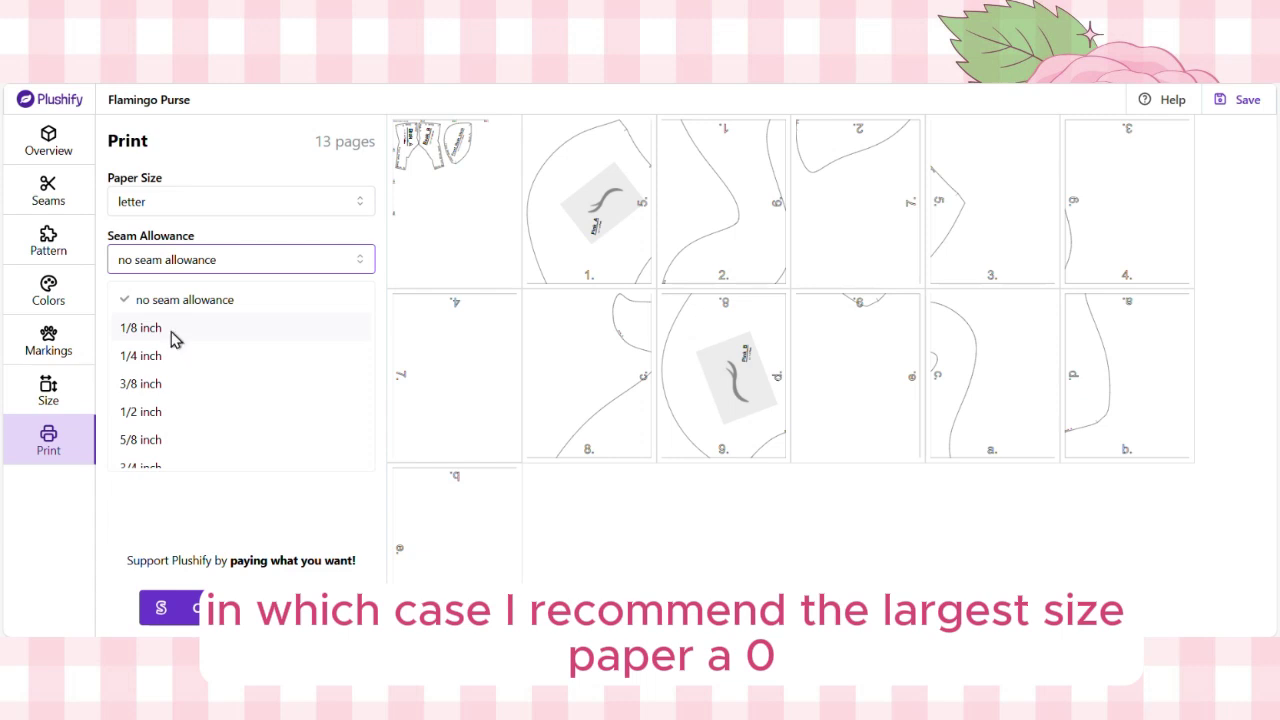
pyautogui.click(141, 328)
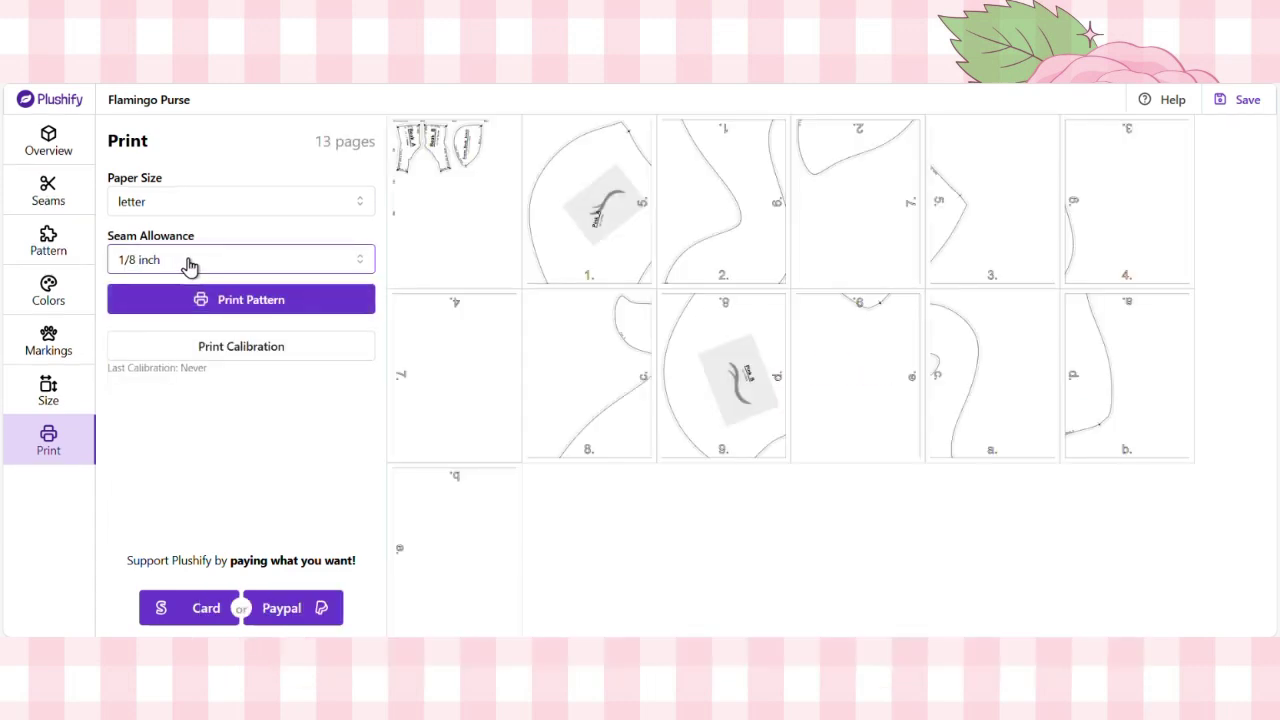
pyautogui.click(190, 261)
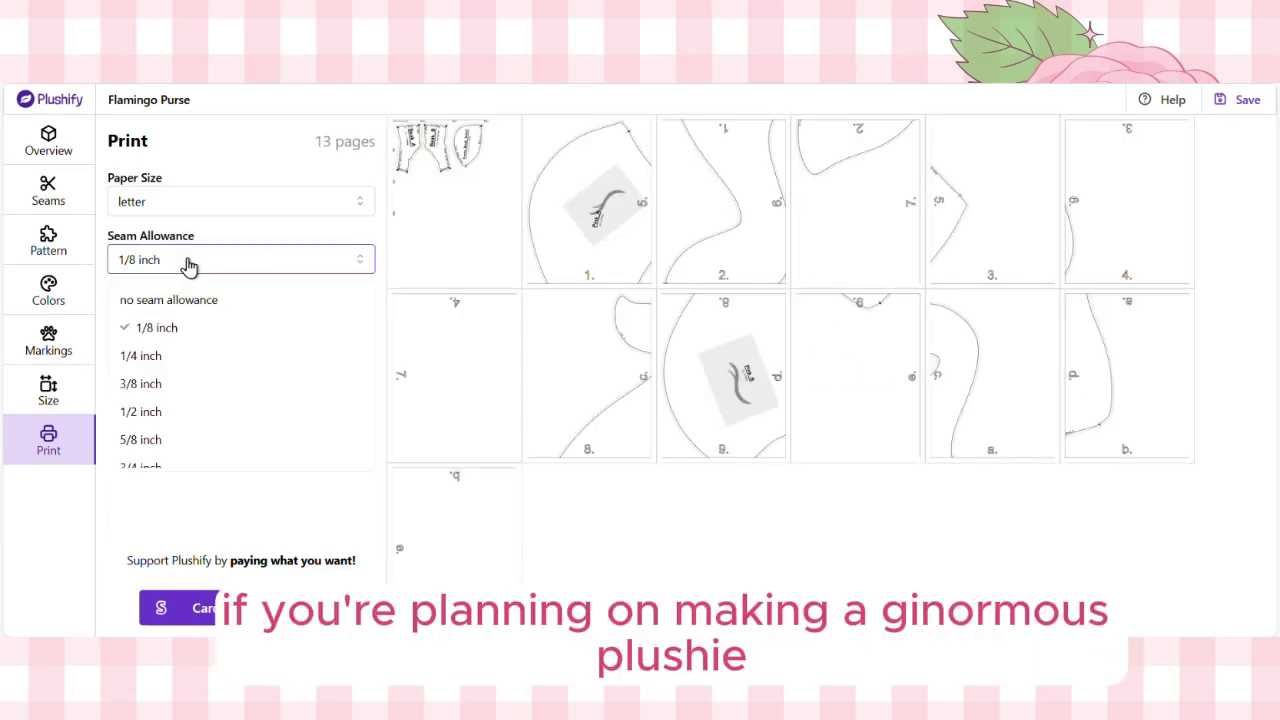
pyautogui.click(142, 358)
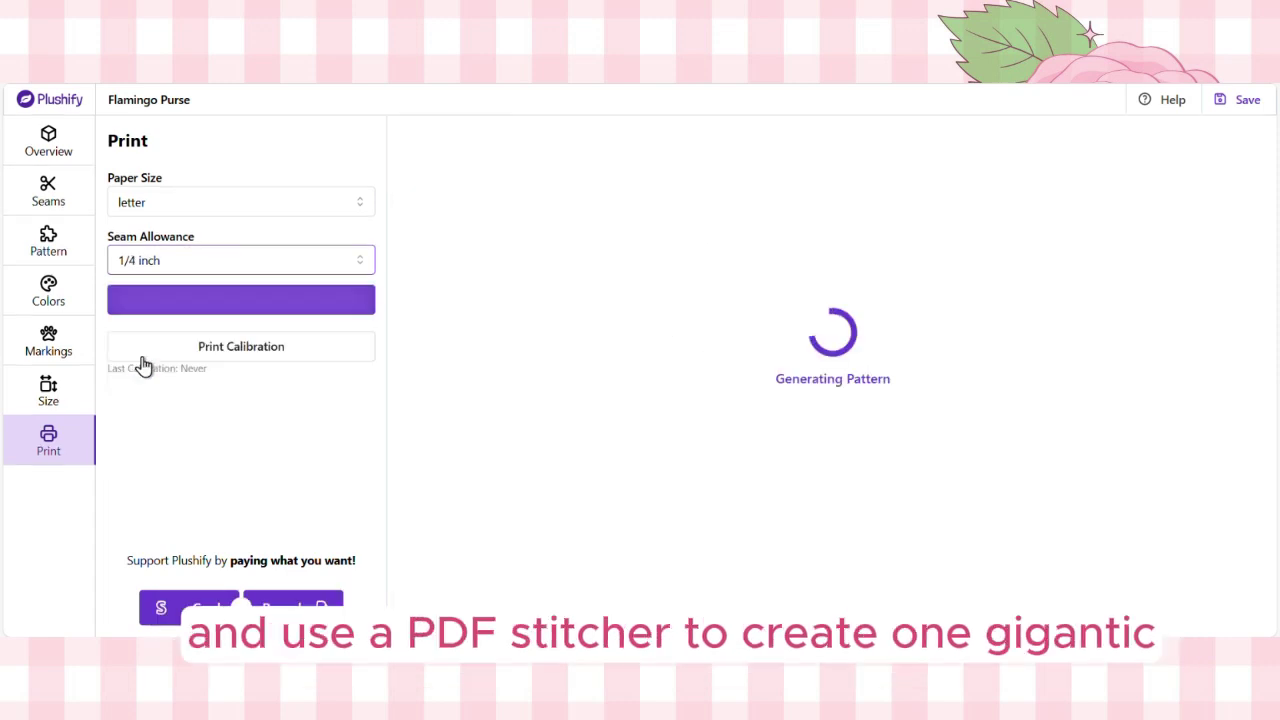
# Step: Set the pattern's seam allowance to 1/2 inch and the paper size to A0
pyautogui.click(176, 270)
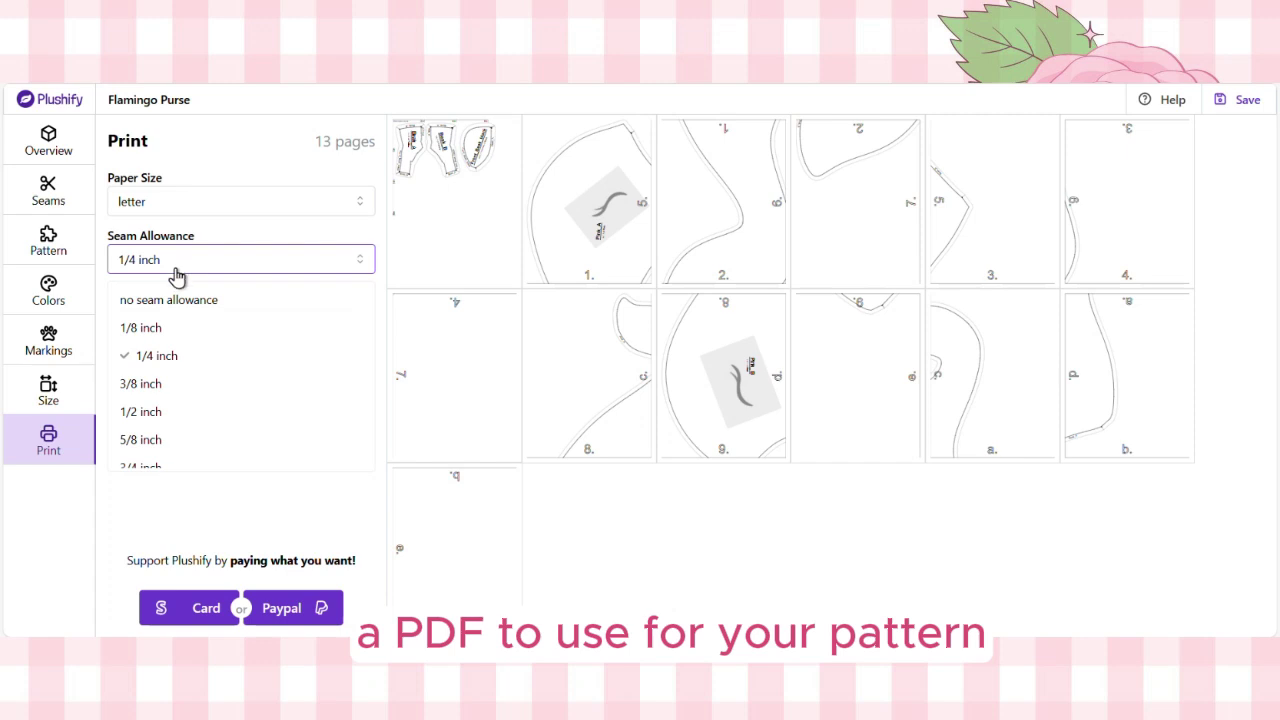
pyautogui.click(145, 413)
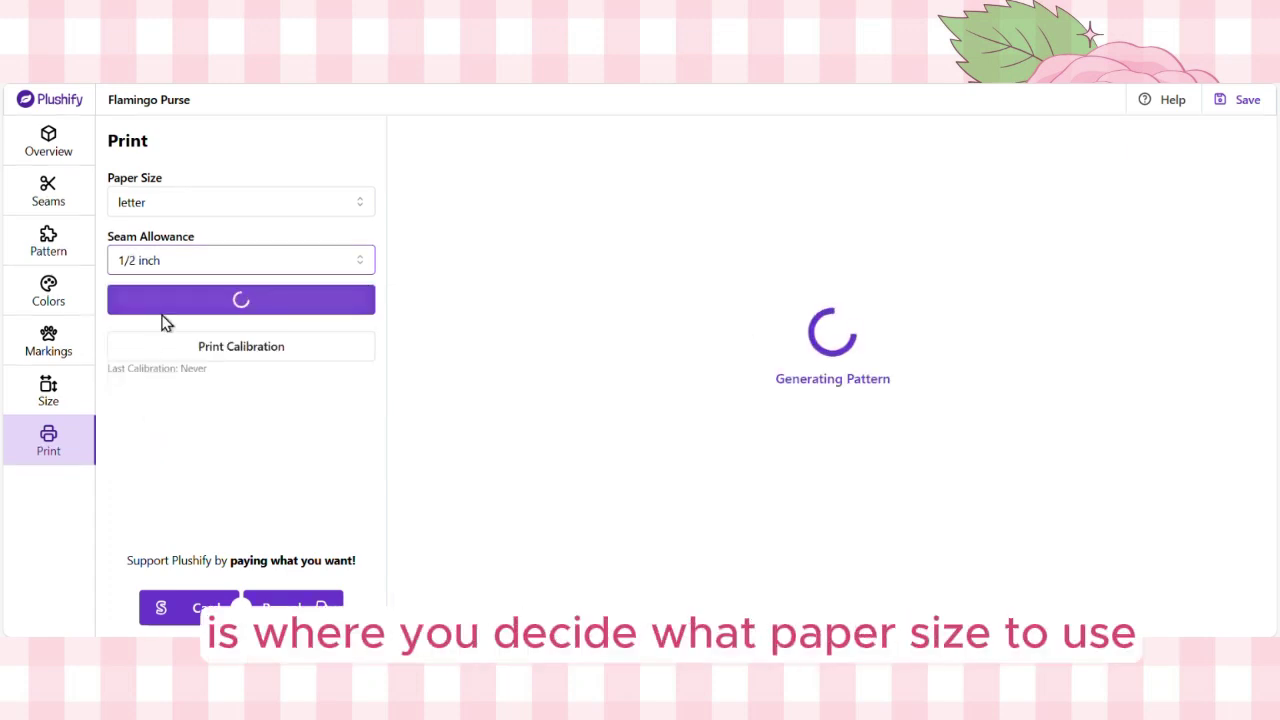
pyautogui.click(180, 212)
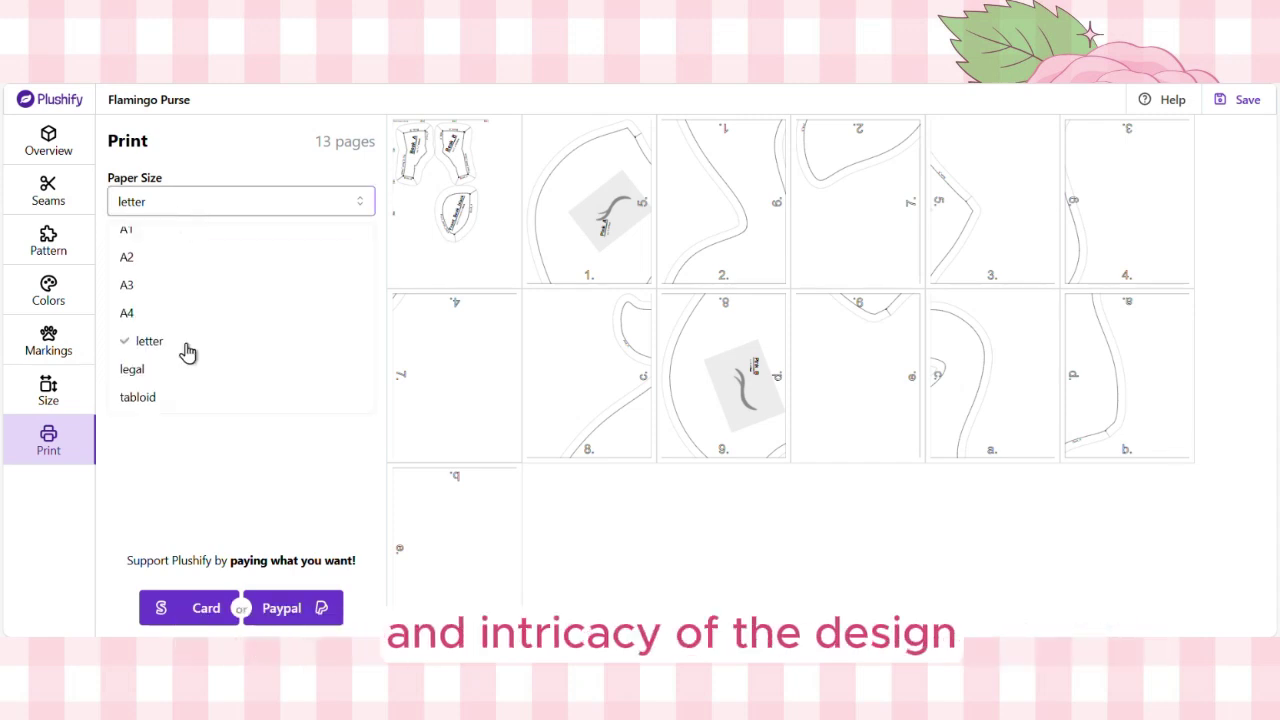
pyautogui.scroll(1, 187, 350)
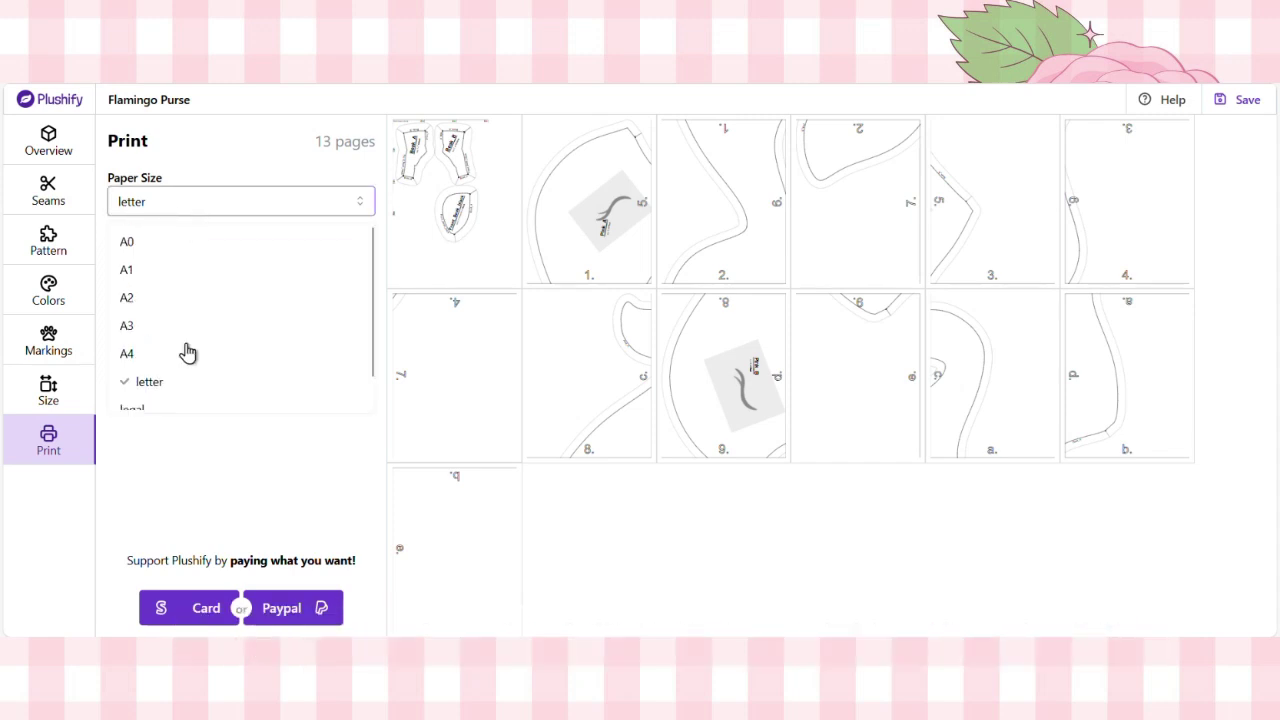
pyautogui.click(135, 246)
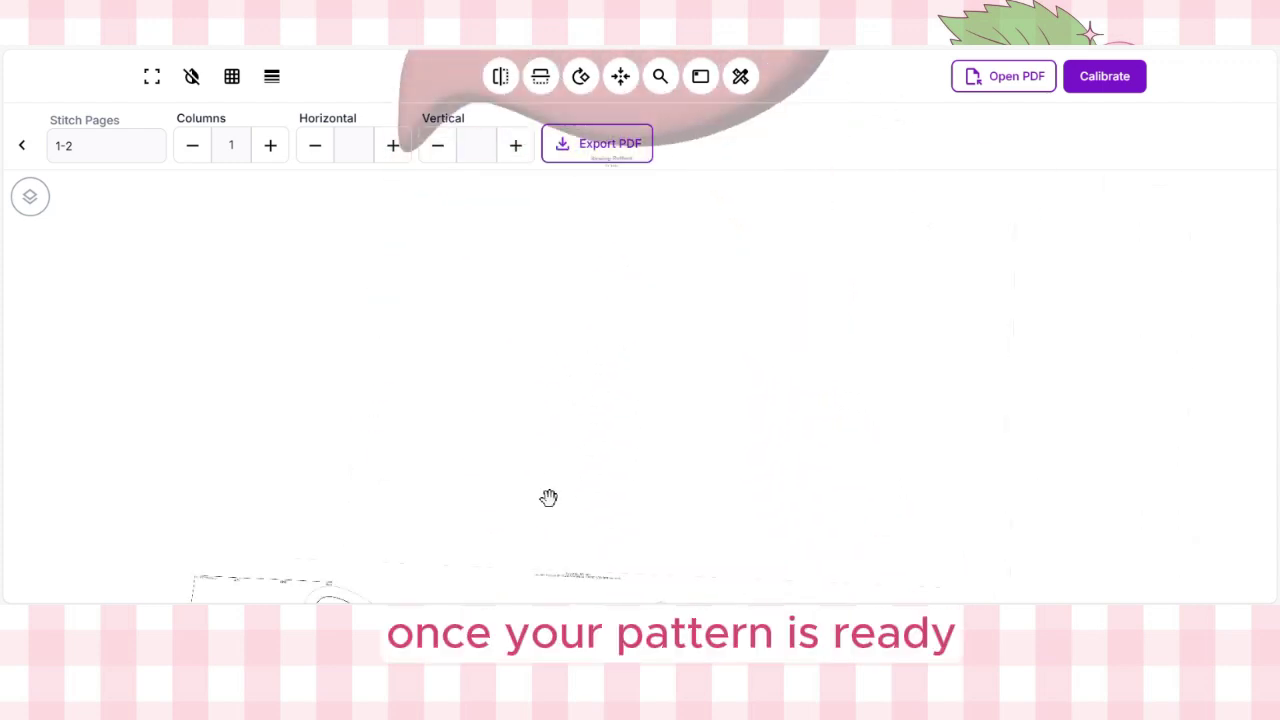
# Step: In the PDF pattern projector, bring the flamingo pattern pieces into view and invert the display colours
pyautogui.moveTo(569, 497); pyautogui.dragTo(589, 339)
pyautogui.click(192, 77)
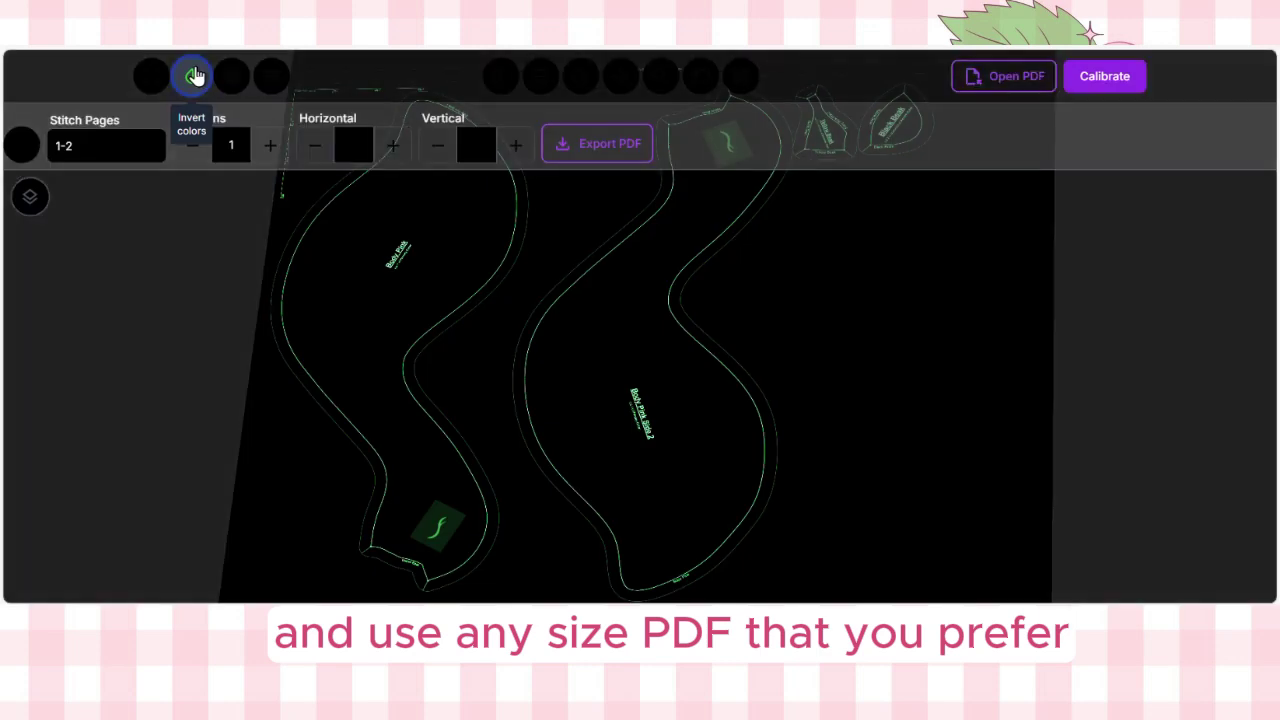